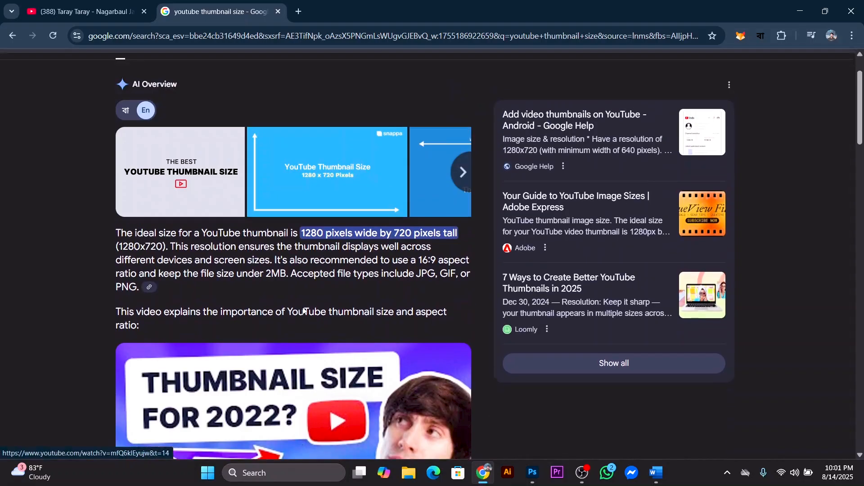
Step: Show image results for the YouTube thumbnail size search and preview the Motion Arts Media size graphic
left_click(160, 116)
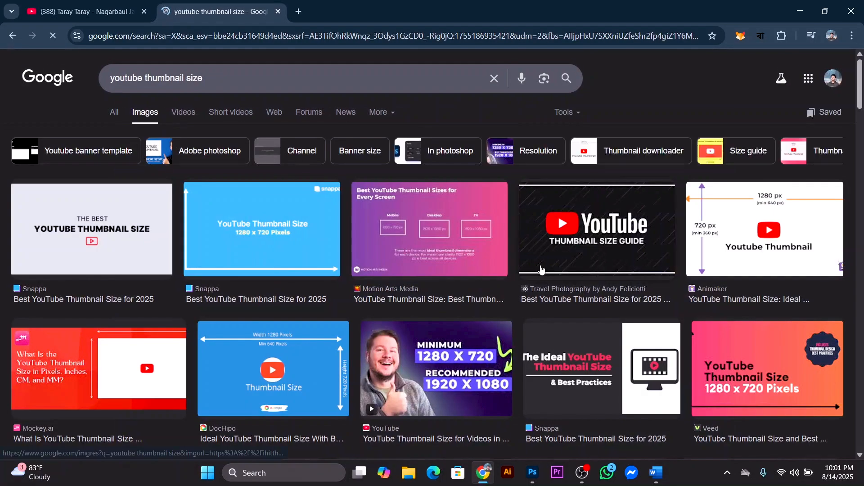
right_click(439, 236)
key("Escape")
left_click(439, 236)
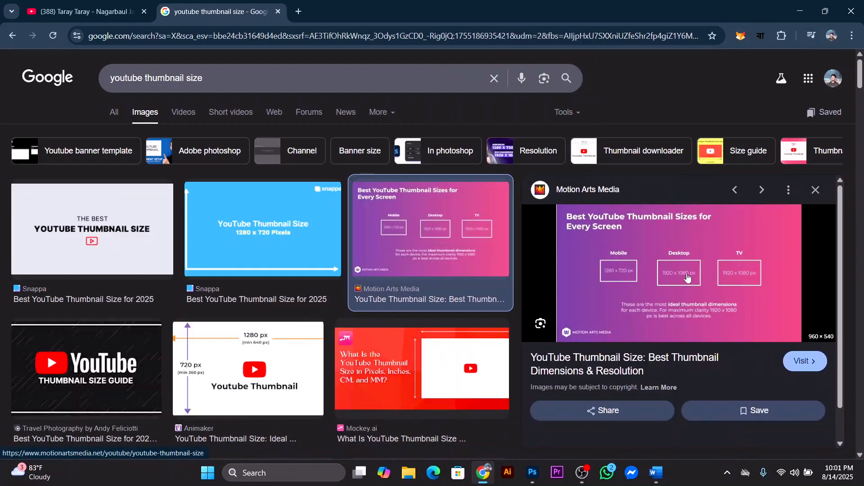
Step: Open the Motion Arts Media article in a new tab and compare it with the recommended desktop thumbnail size in the image preview
right_click(661, 275)
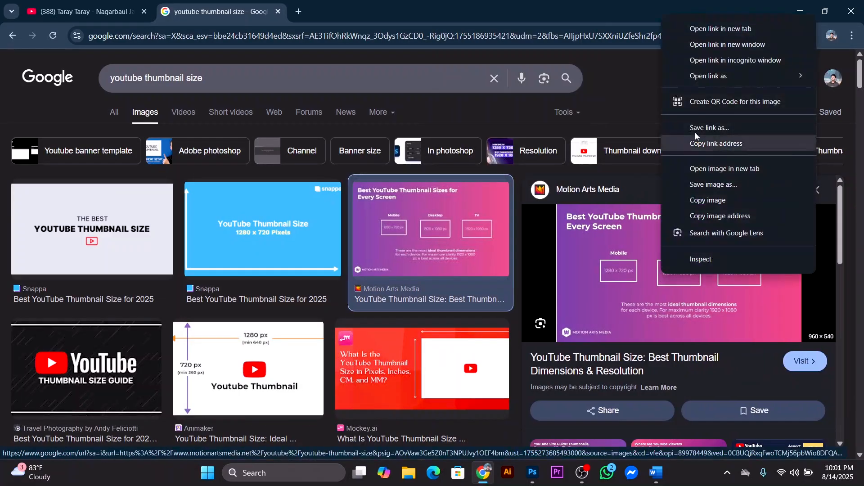
left_click(720, 29)
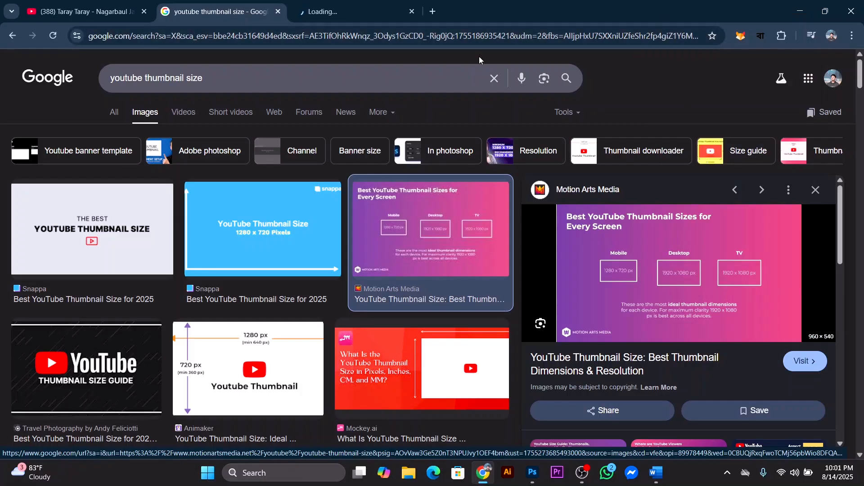
left_click(363, 13)
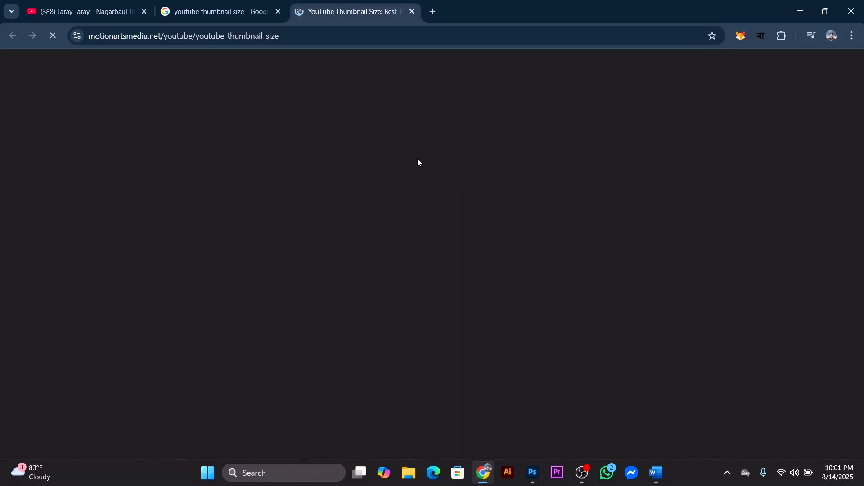
left_click(233, 13)
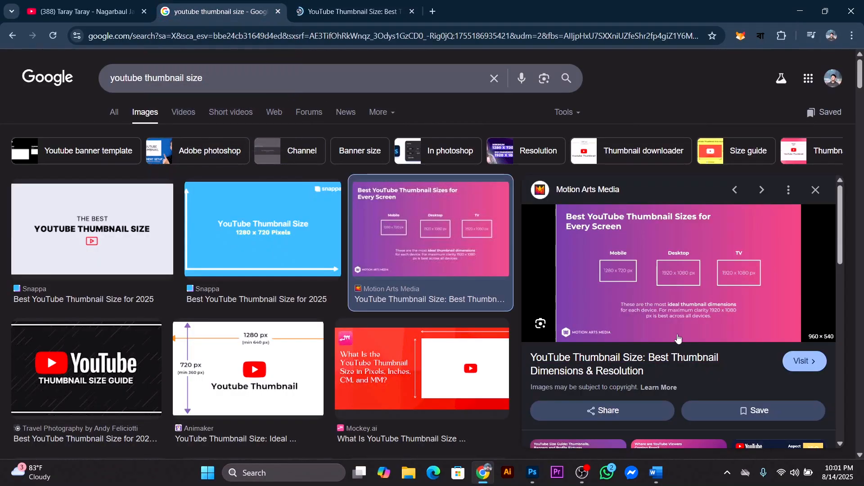
left_click(382, 12)
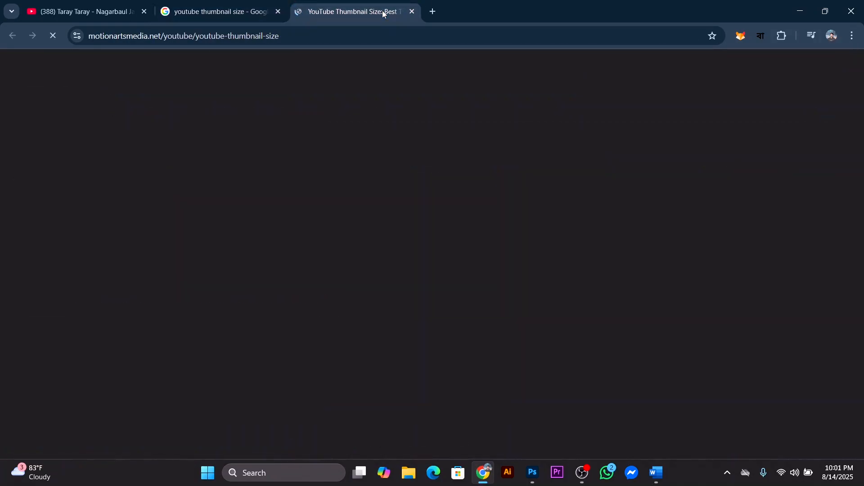
left_click(194, 14)
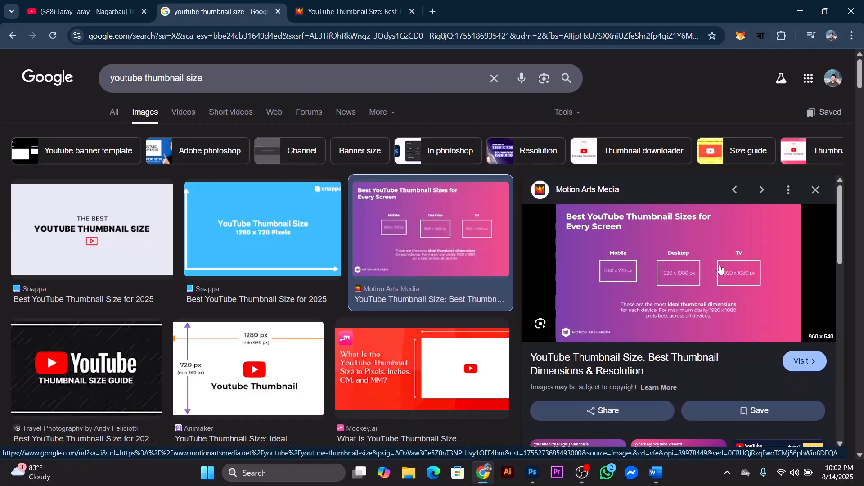
left_click(332, 13)
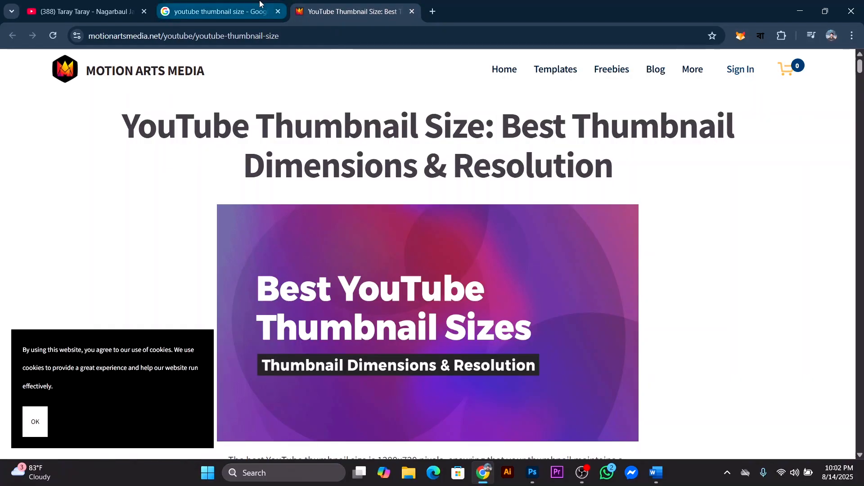
left_click(243, 15)
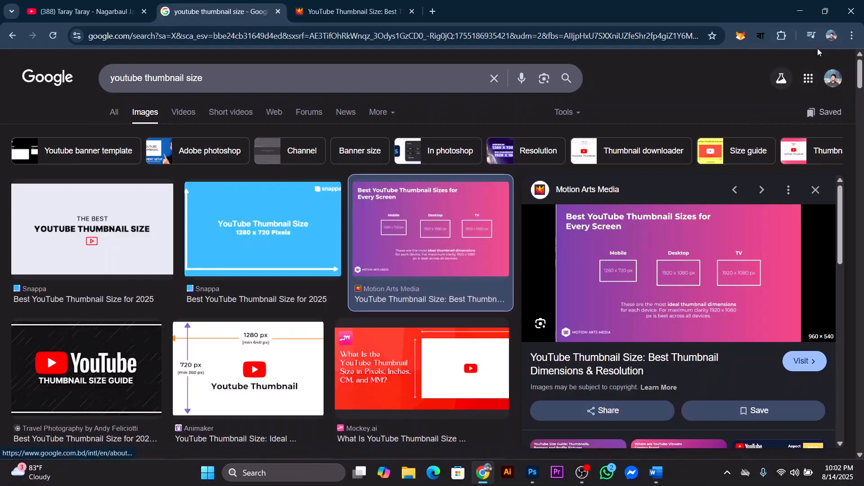
Step: Minimize the browser, refresh the desktop, switch to Photoshop and start a new document with its width unit kept in pixels
left_click(809, 7)
right_click(567, 100)
left_click(600, 144)
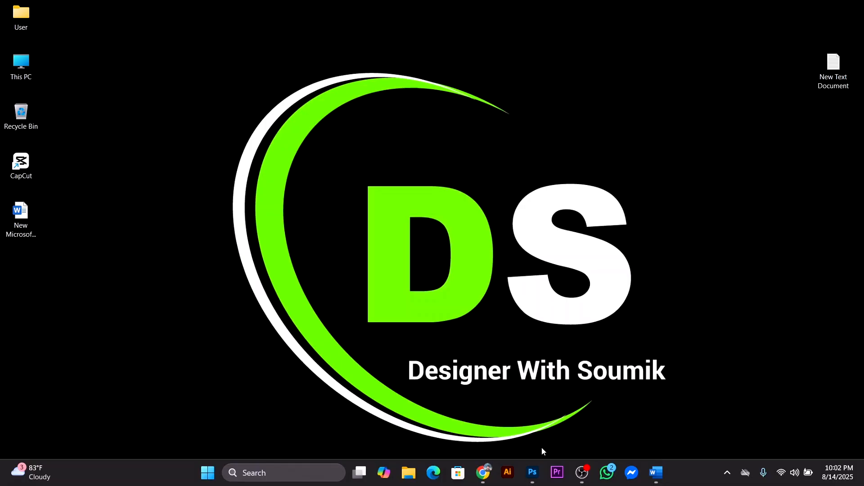
left_click(535, 472)
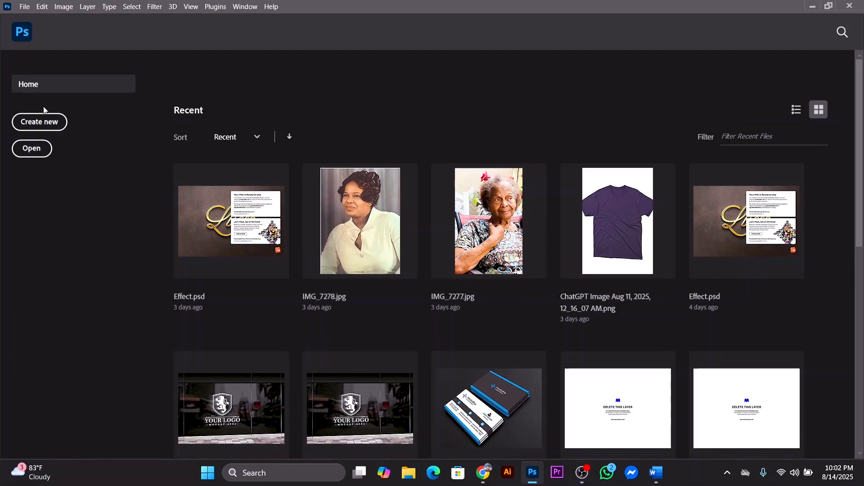
left_click(59, 129)
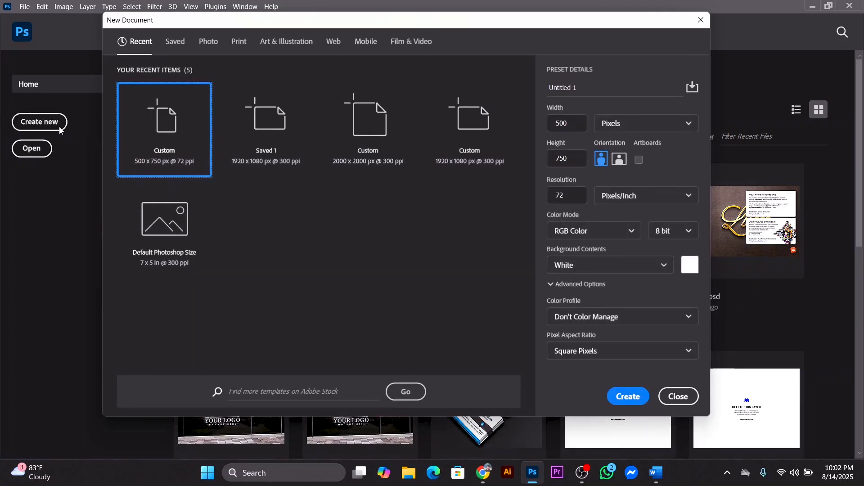
left_click(692, 129)
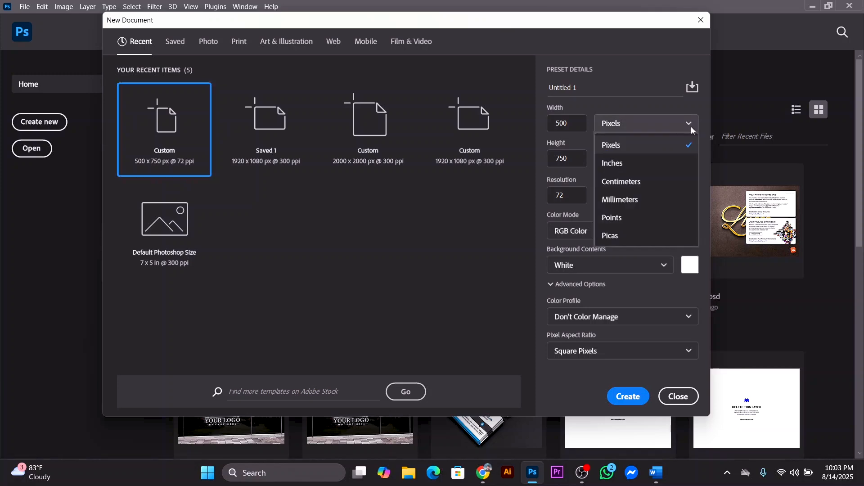
left_click(680, 136)
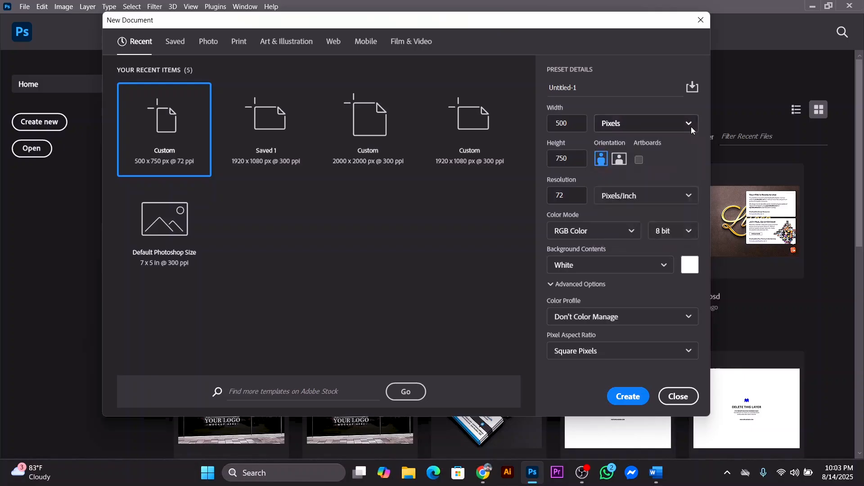
Step: Name the new document "youtube thumbnail", copying that text from the Google search query
left_click(615, 87)
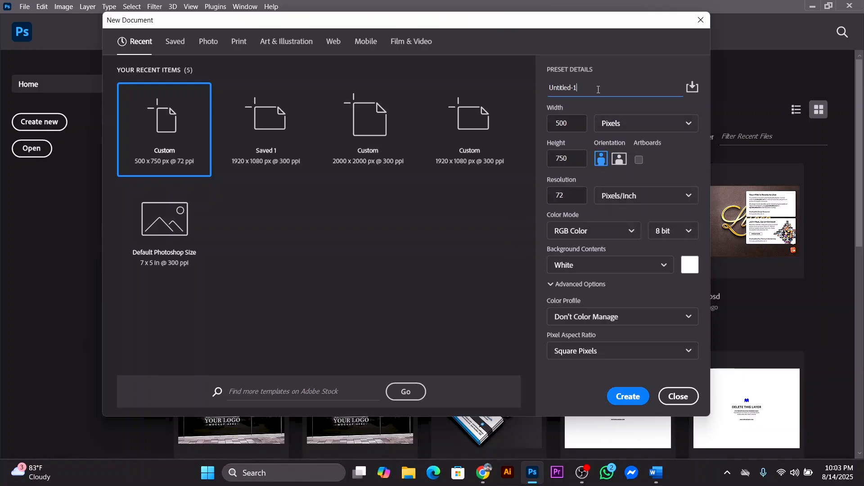
left_click(486, 475)
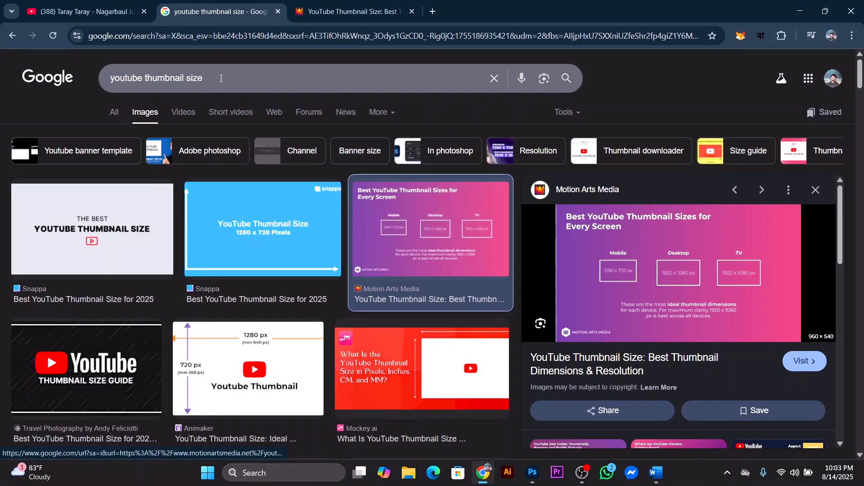
left_click_drag(185, 78, 68, 80)
key("ctrl+c")
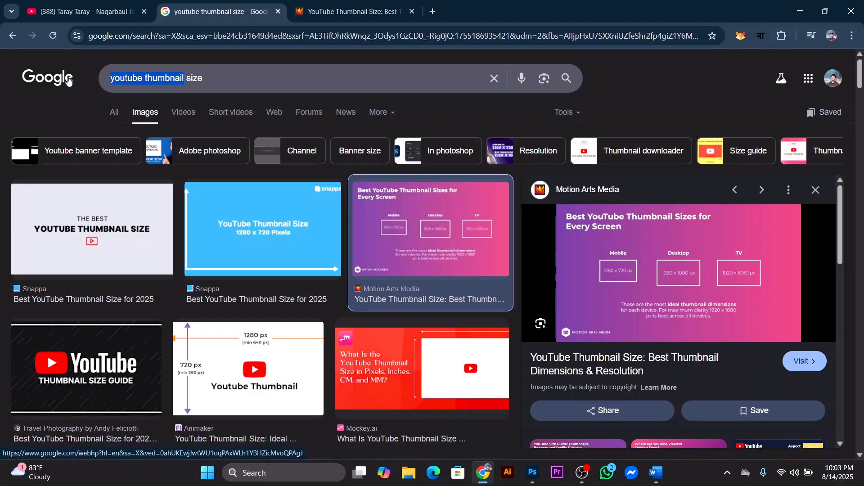
left_click(801, 11)
left_click_drag(591, 88, 524, 93)
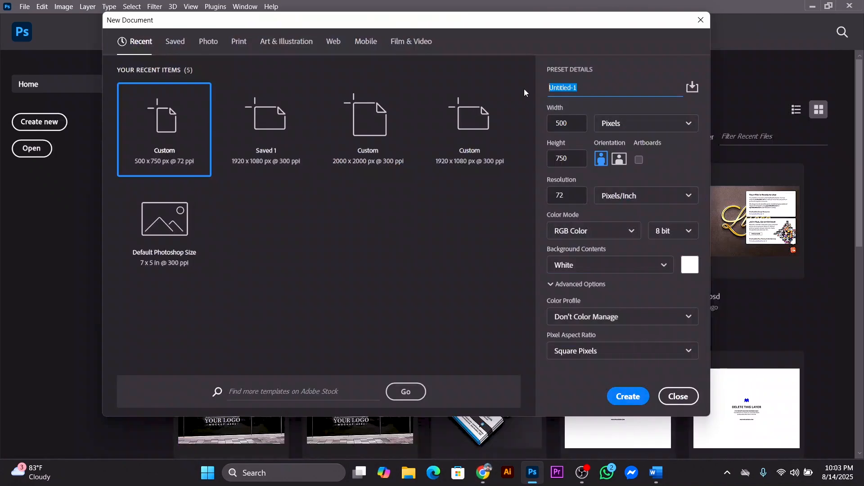
key("ctrl+v")
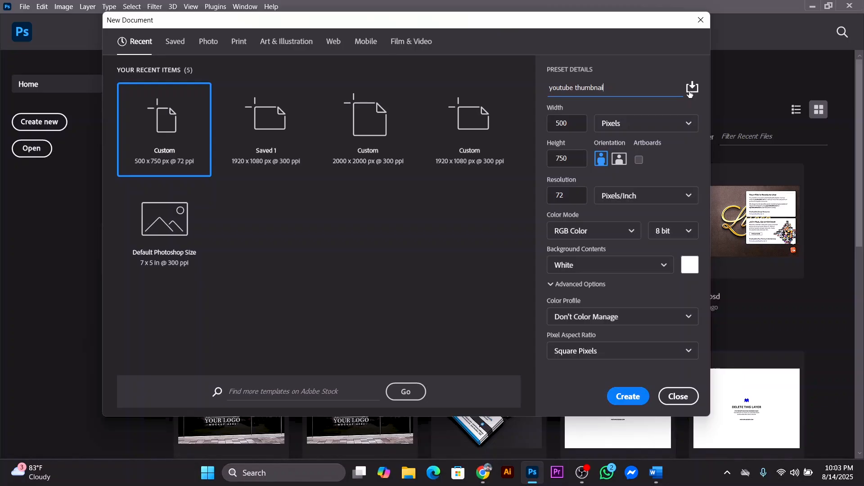
Step: Set the new document's width to 1920 and height to 1080 pixels, checking the recommended desktop size in the browser
left_click_drag(583, 125, 533, 125)
double_click(553, 124)
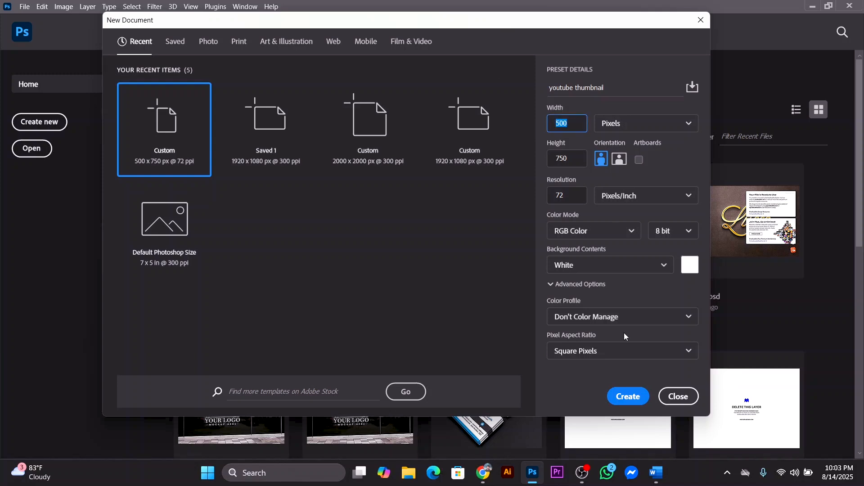
left_click(483, 472)
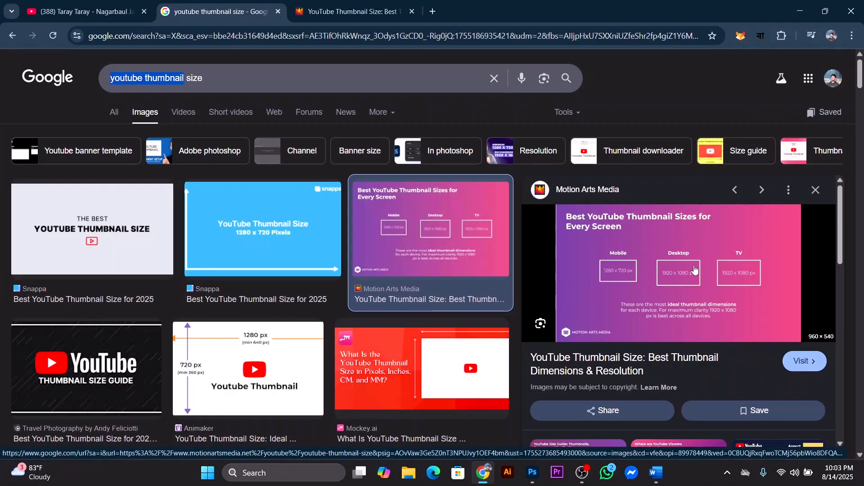
left_click(532, 472)
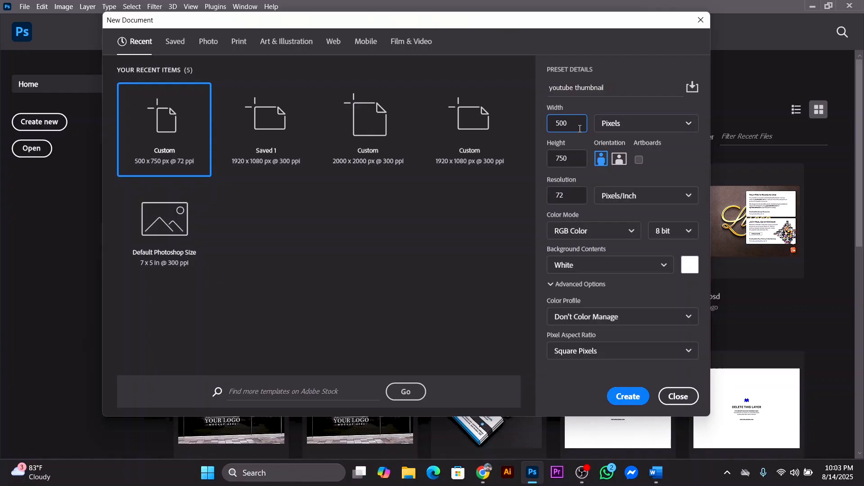
double_click(579, 129)
type("1920")
left_click(579, 160)
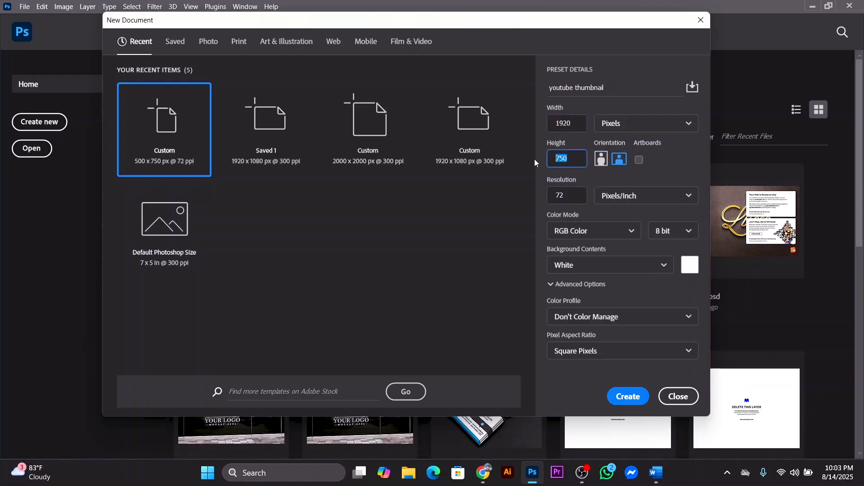
type("1080")
Step: Set the new document's resolution to 300 pixels/inch
left_click(578, 196)
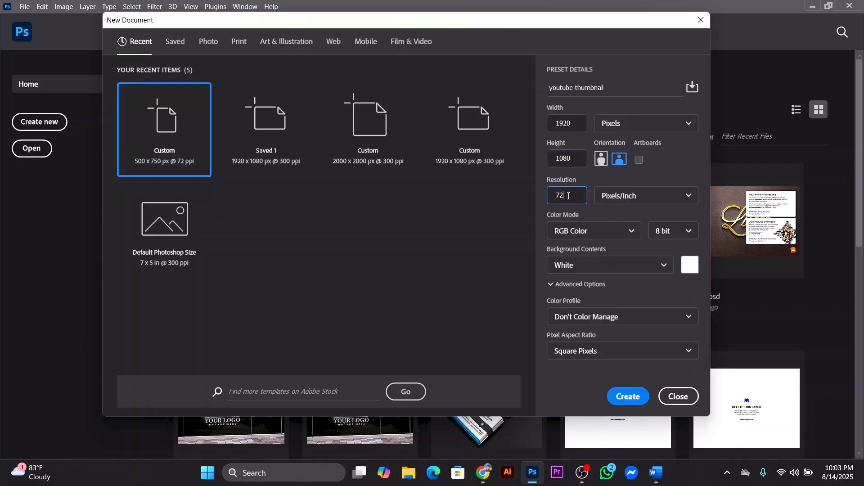
type("300")
left_click(566, 375)
Step: Review the available background contents, color mode and bit depth options for the new document without changing them
left_click(666, 266)
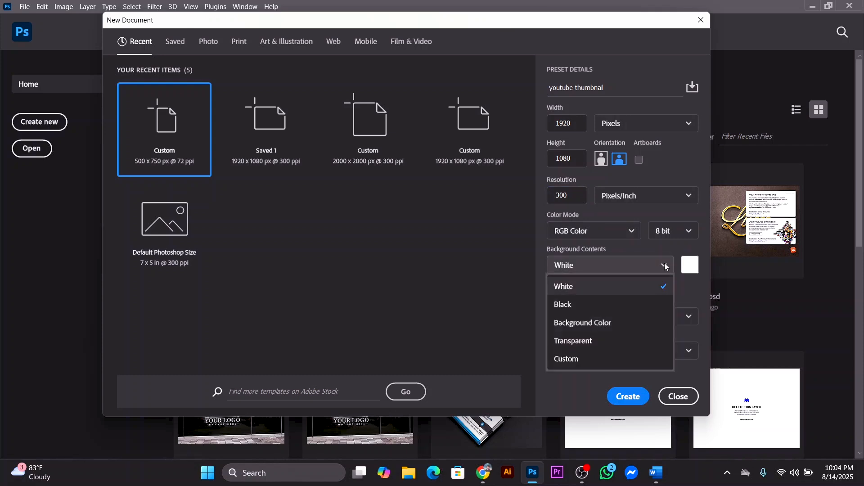
left_click(667, 267)
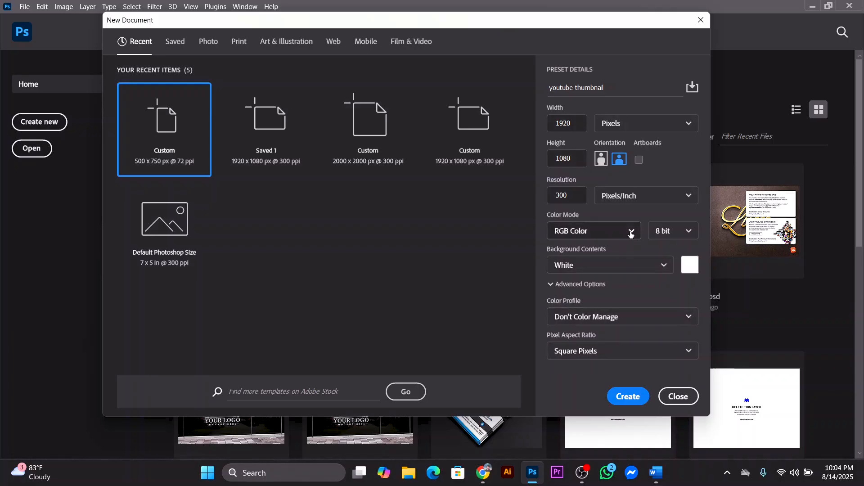
left_click(631, 234)
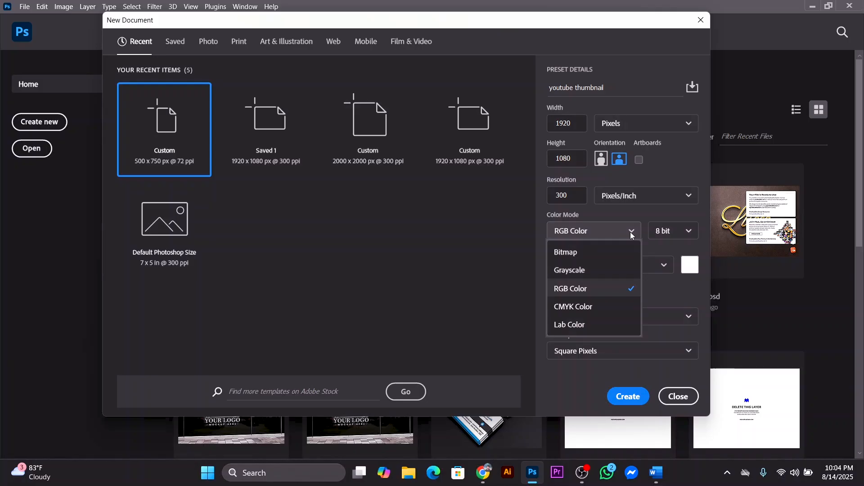
left_click(632, 235)
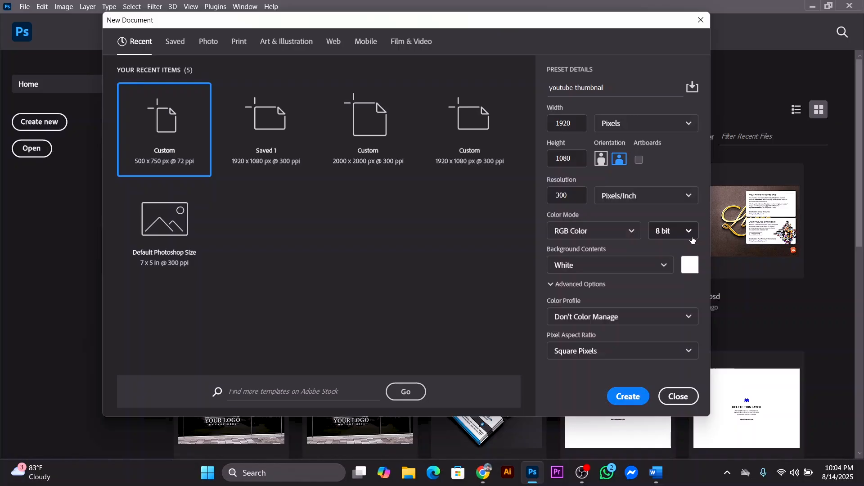
left_click(693, 238)
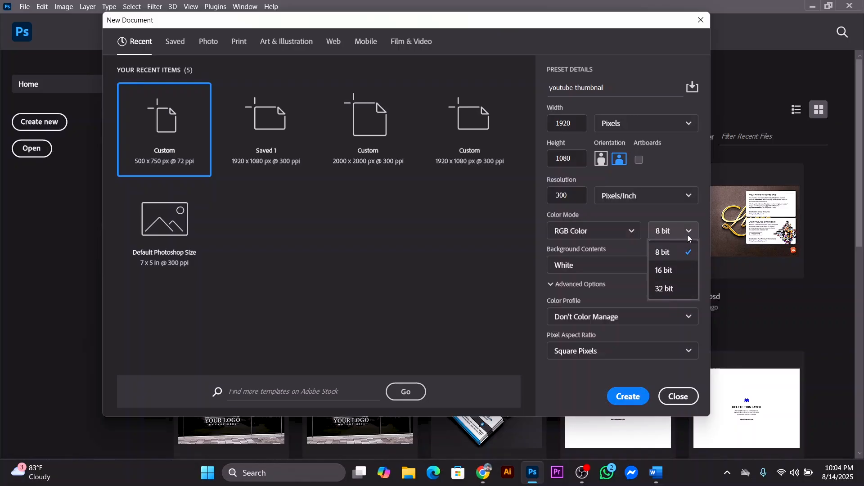
left_click(688, 234)
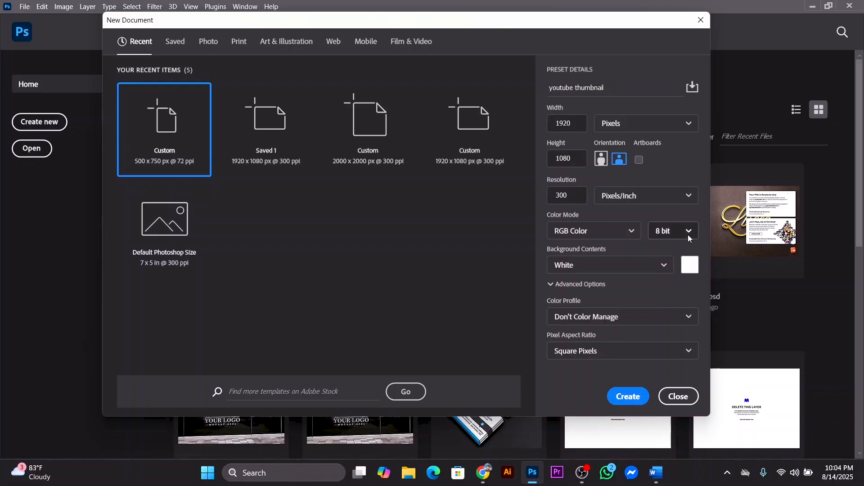
Step: Save the current document settings as a preset under the suggested name and check the advanced options
left_click(694, 89)
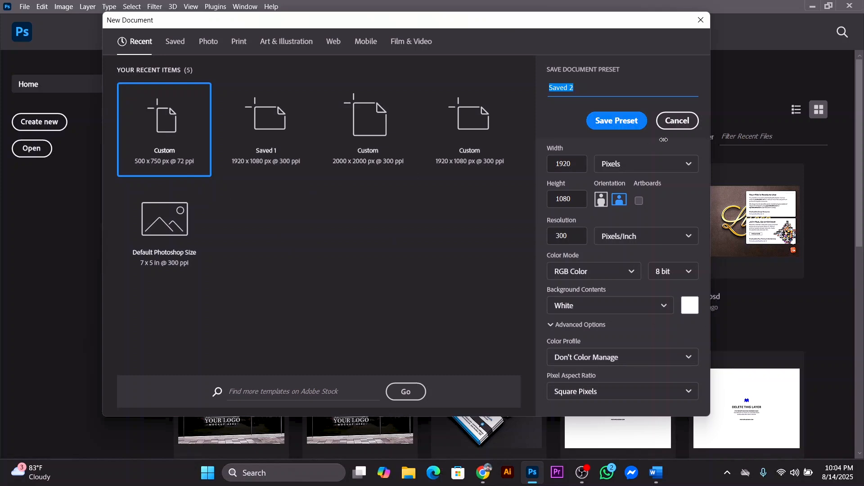
left_click(625, 127)
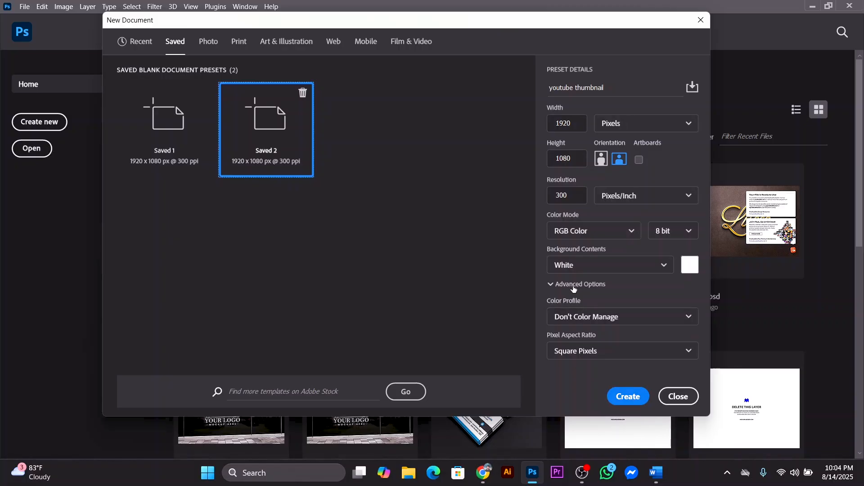
left_click(553, 284)
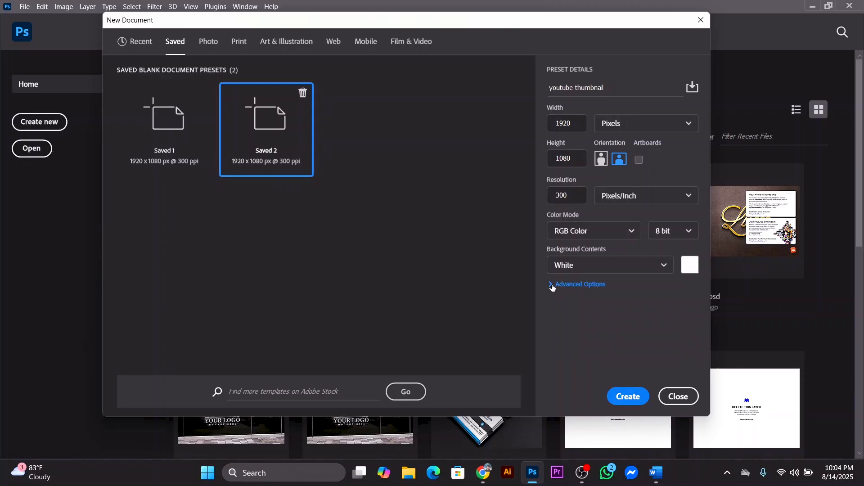
left_click(553, 287)
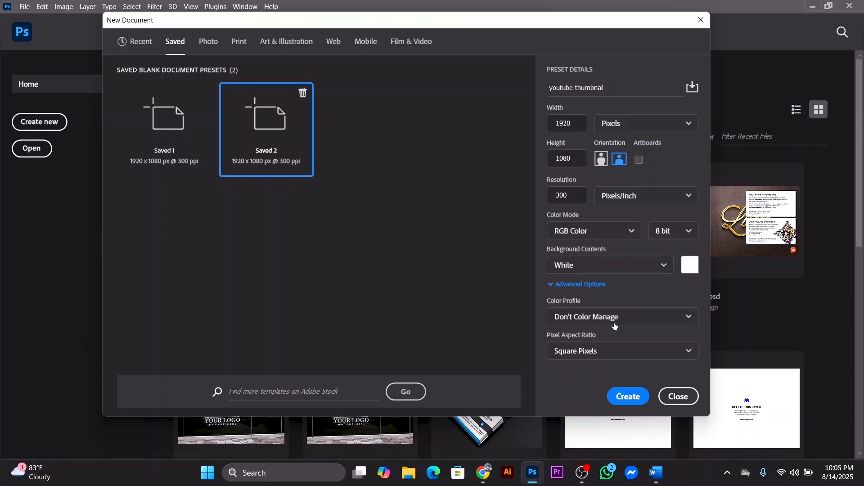
Step: Create the youtube thumbnail document with the configured settings and activate the Move tool
left_click(623, 395)
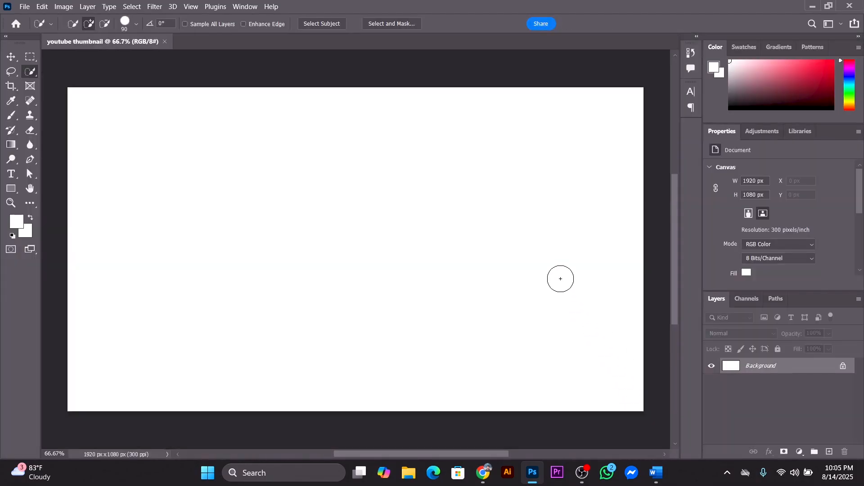
left_click(11, 58)
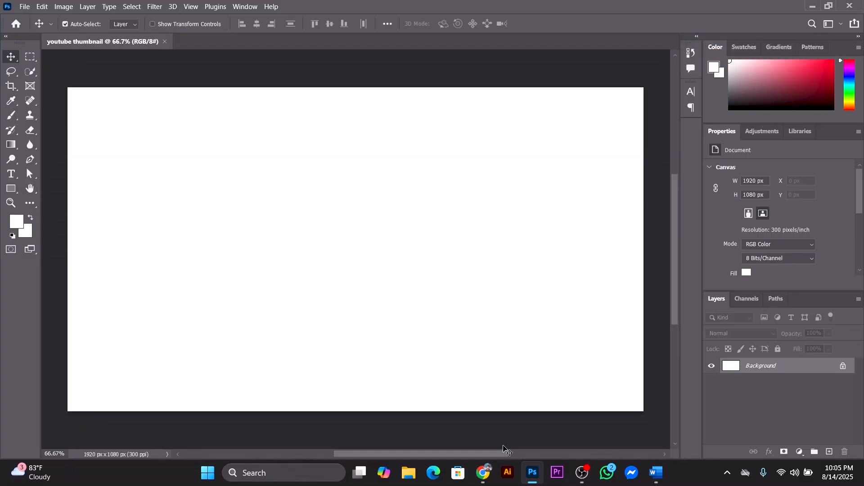
Step: Switch to Chrome, close the thumbnail size article and open pinterest.com in a new tab, allowing its notifications
left_click(483, 473)
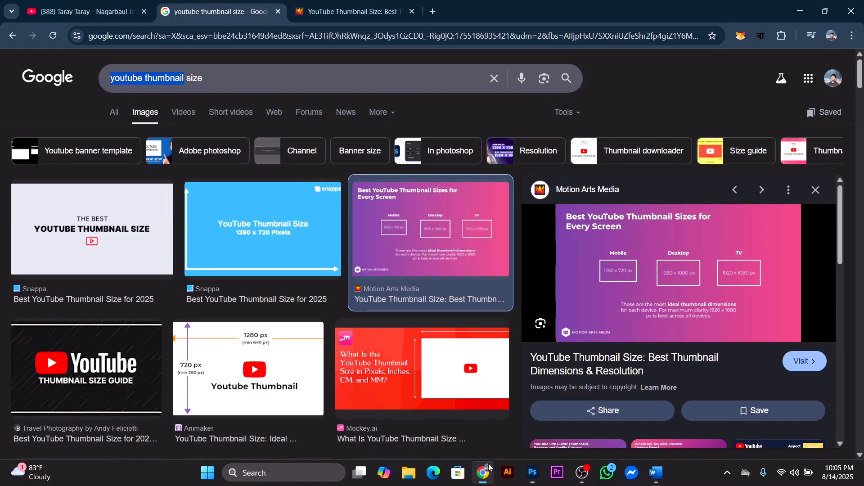
left_click(412, 12)
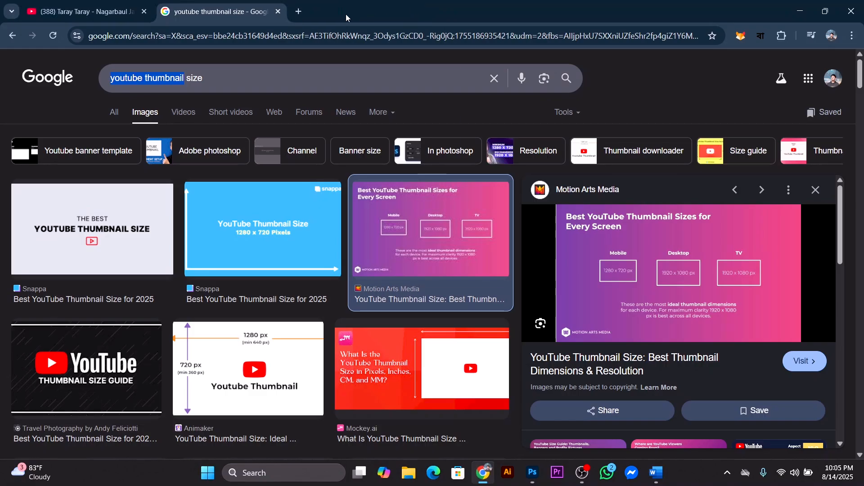
left_click(297, 12)
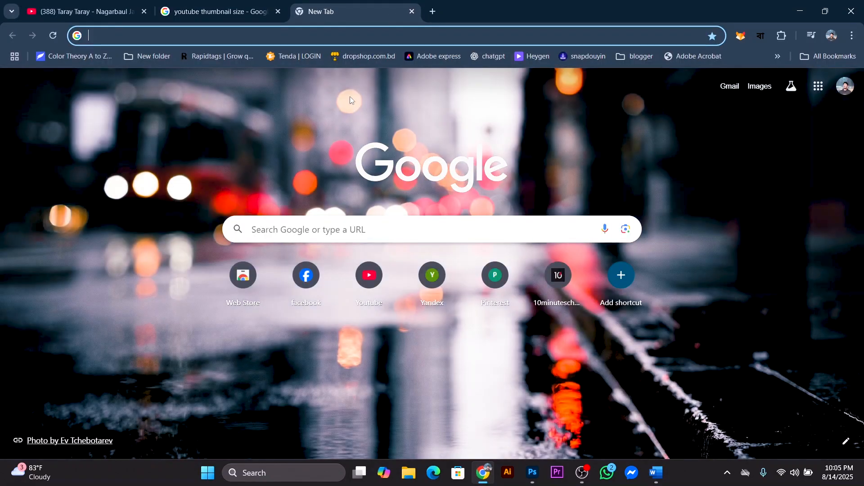
type("pinterest.com")
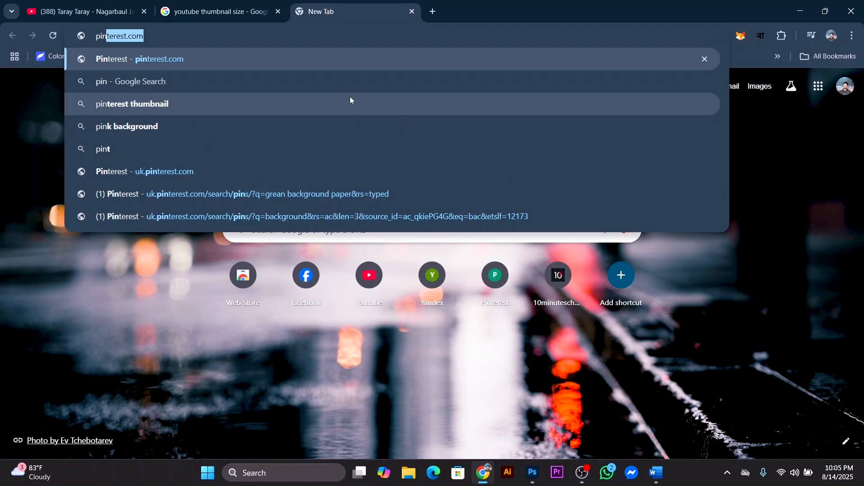
key("Return")
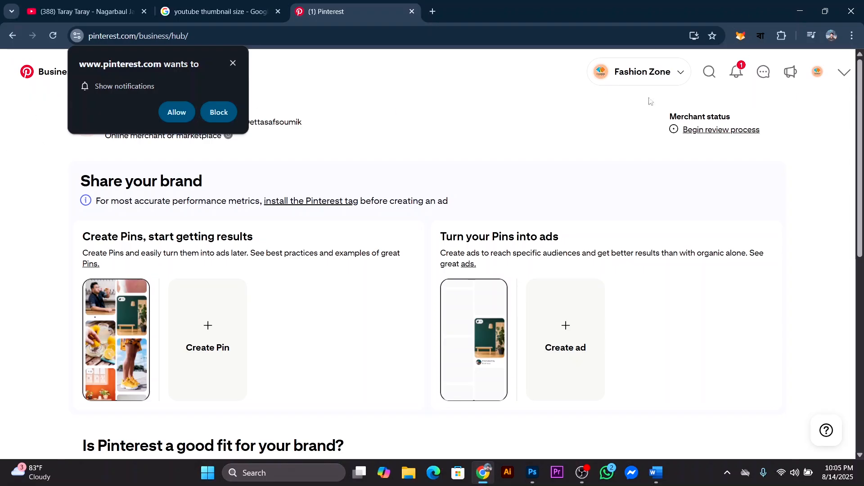
left_click(177, 112)
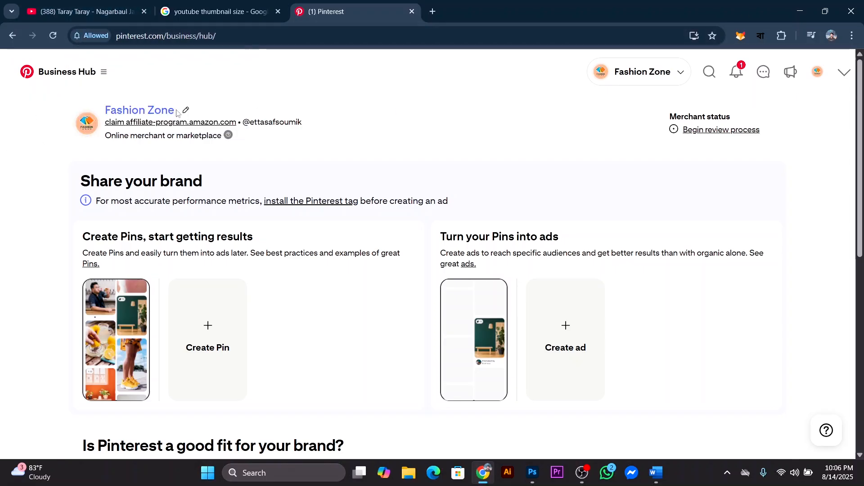
scroll(299, 108, "down", 8)
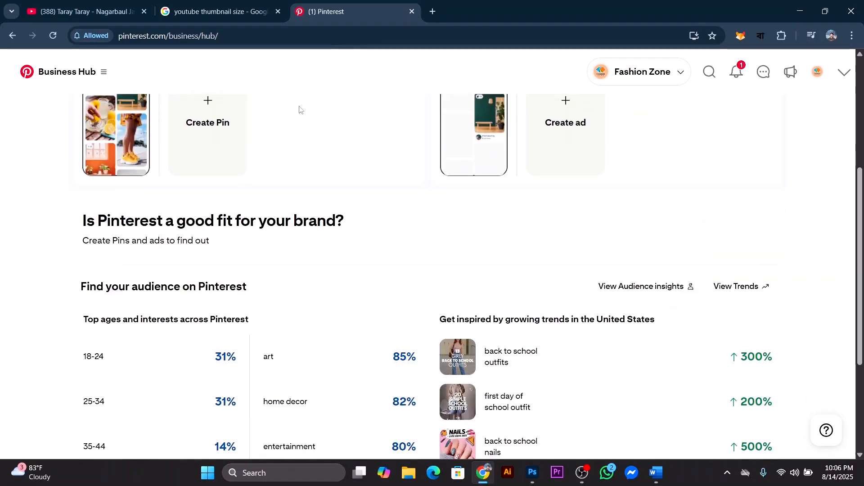
scroll(299, 109, "up", 8)
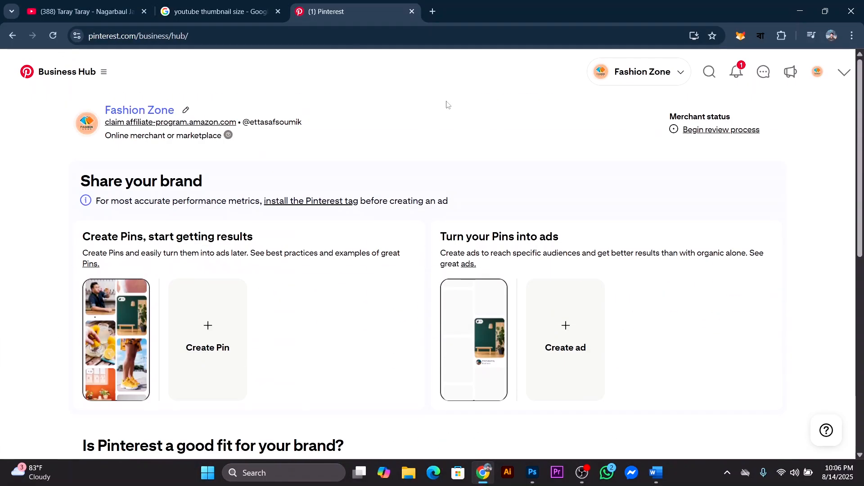
left_click(680, 73)
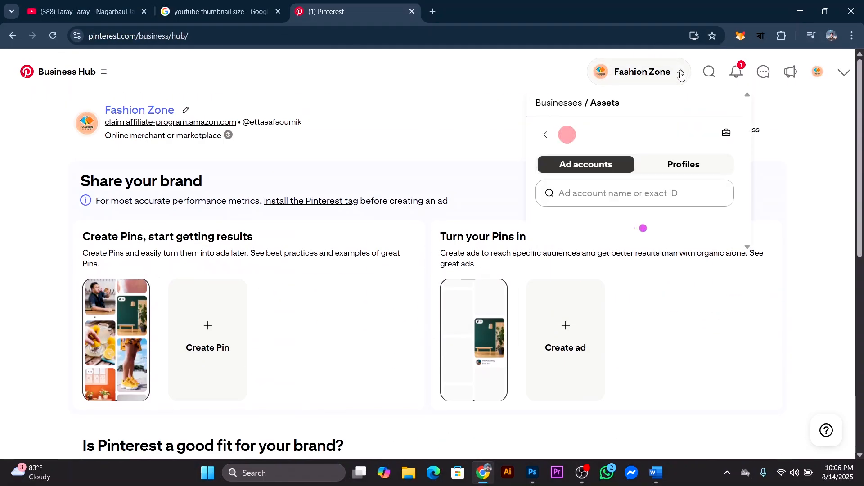
left_click(681, 72)
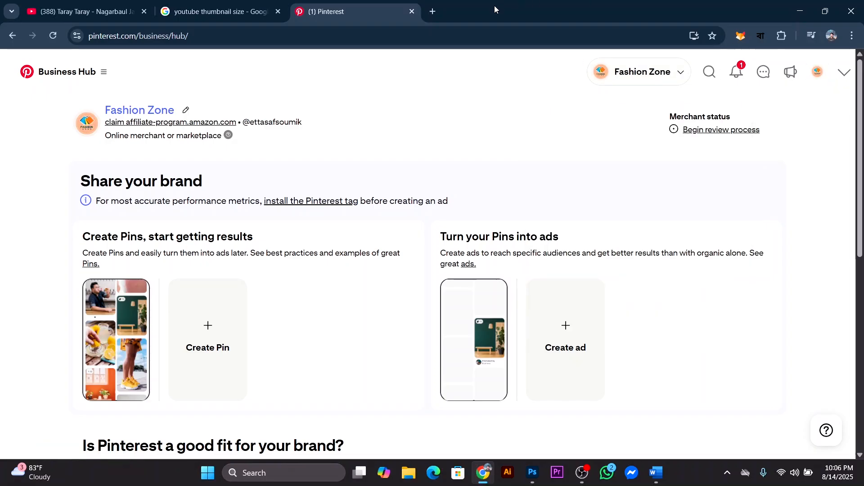
Step: Open the Pinterest home feed in a new browser tab and close the Business Hub tab
left_click(432, 11)
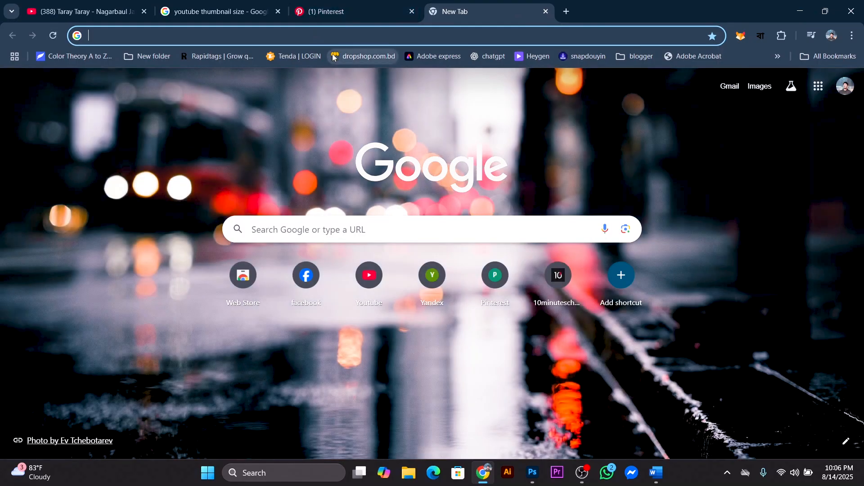
type("pi")
key("Return")
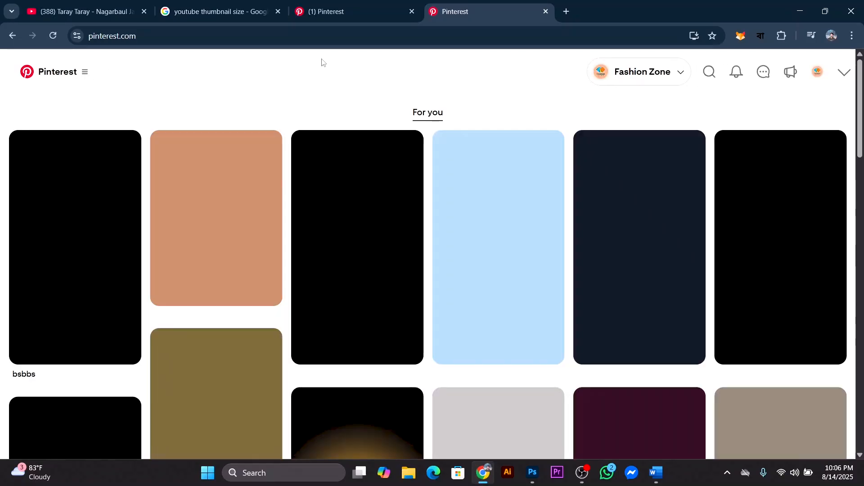
left_click(412, 12)
scroll(484, 120, "down", 3)
scroll(481, 121, "up", 3)
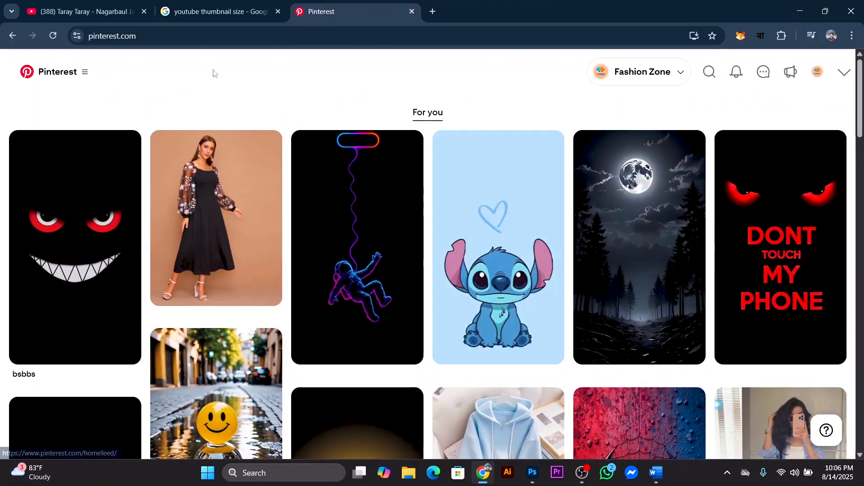
Step: Search Pinterest for "youtube thumbnail background"
left_click(709, 74)
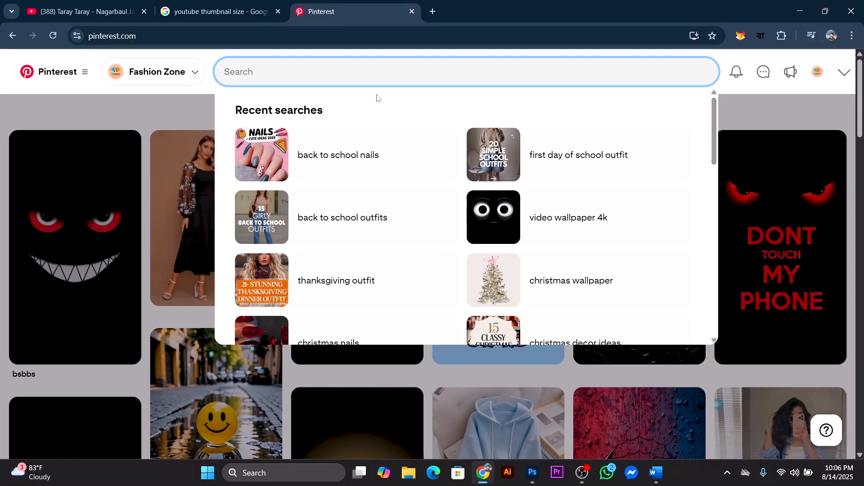
type("youtube thumbnail")
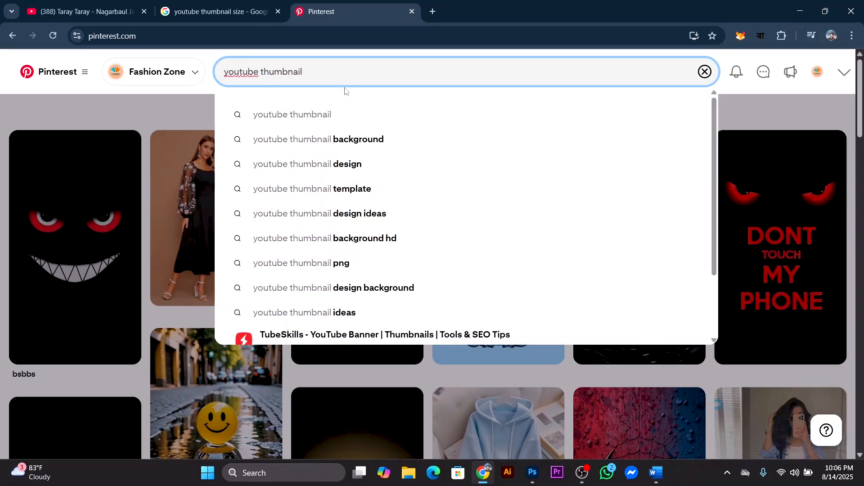
left_click(370, 137)
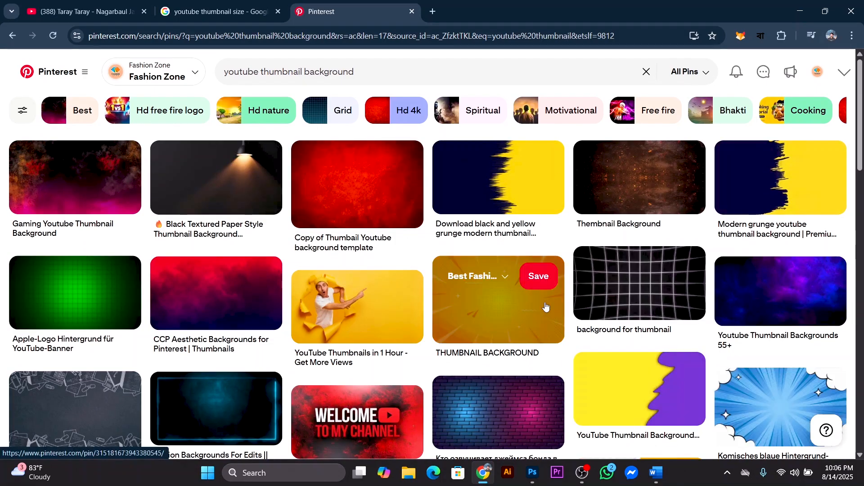
Step: Find the red halftone "Copy of Thumbnail Youtube background Template" pin and save its image to the Desktop as a JPEG
scroll(563, 309, "down", 3)
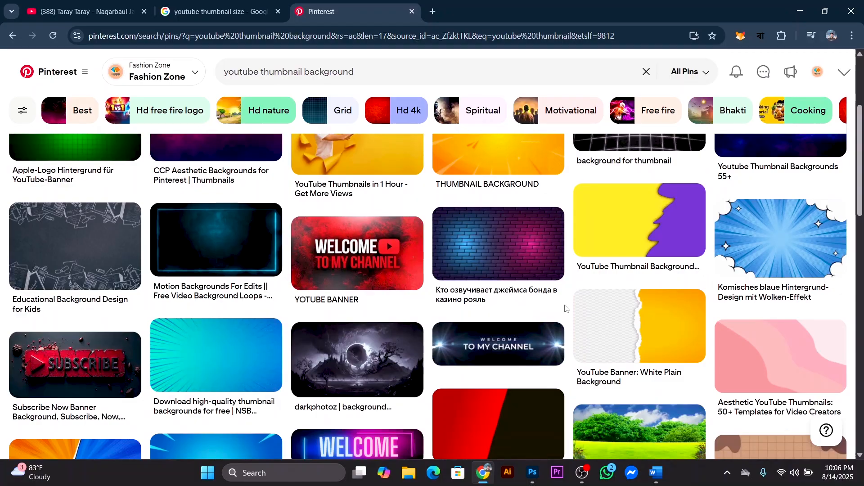
scroll(566, 308, "down", 5)
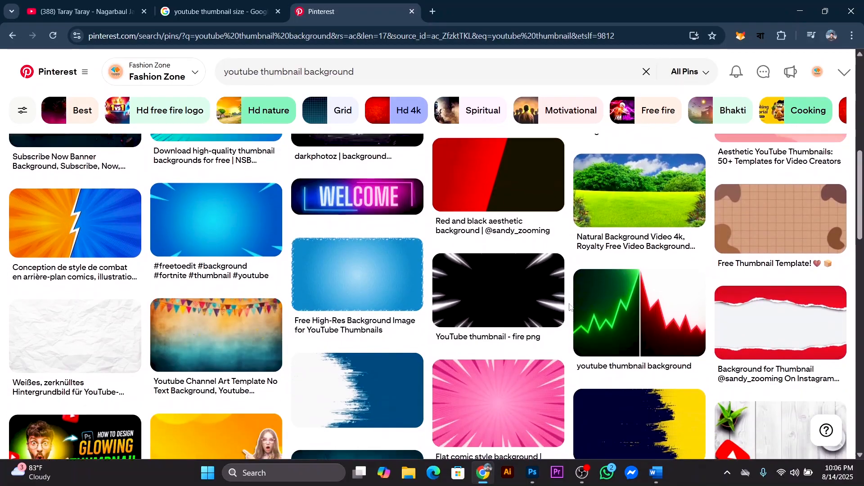
scroll(569, 307, "down", 4)
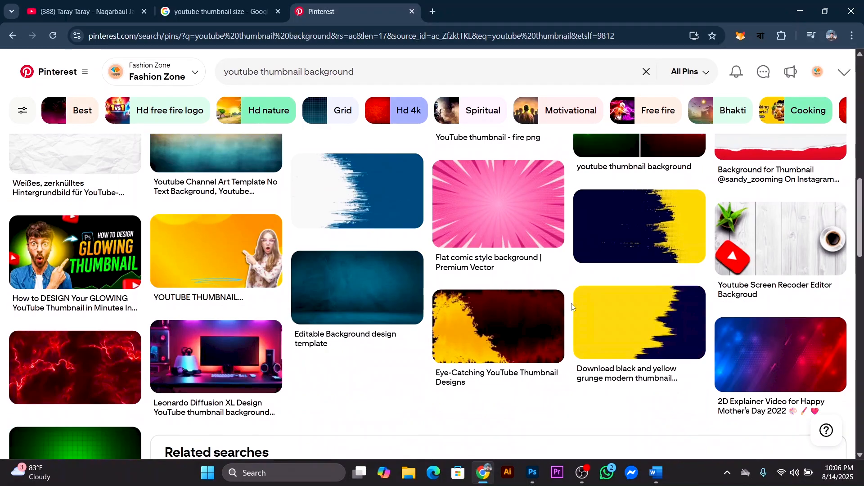
scroll(572, 307, "down", 4)
scroll(573, 307, "down", 2)
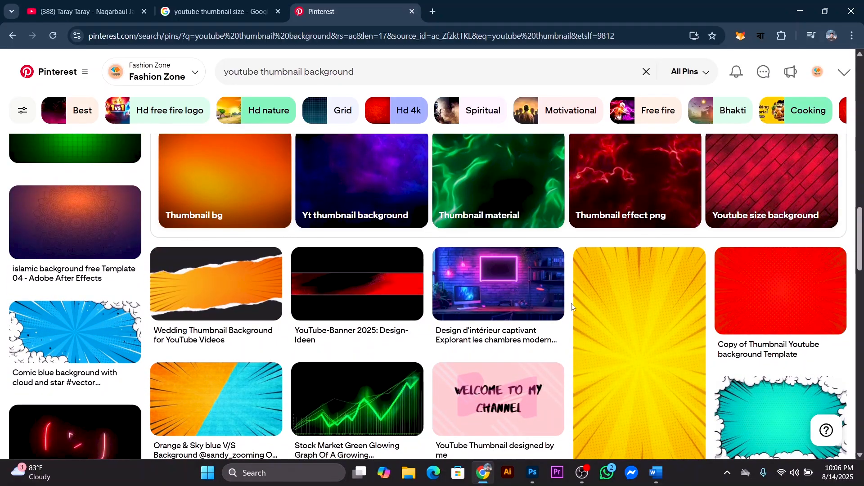
scroll(572, 306, "down", 3)
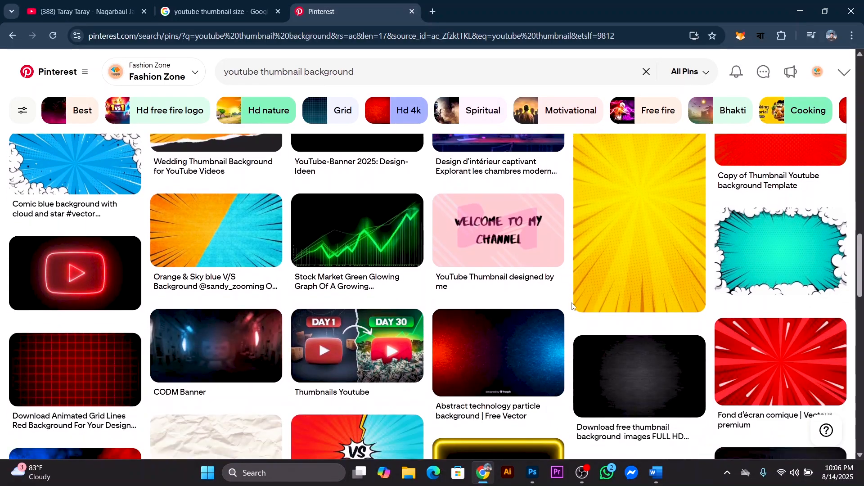
scroll(572, 306, "up", 4)
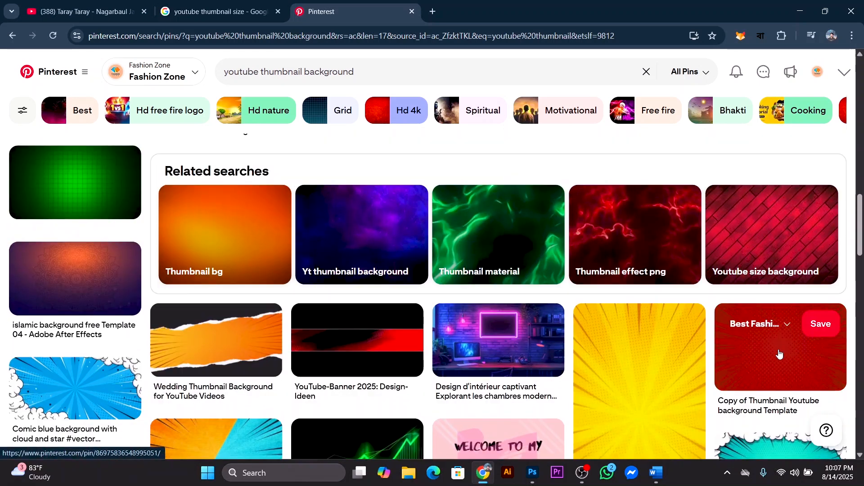
left_click(780, 354)
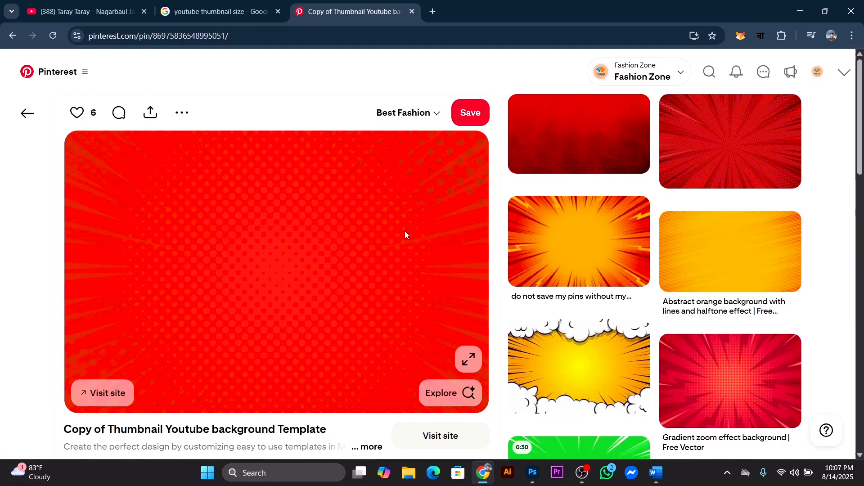
right_click(338, 288)
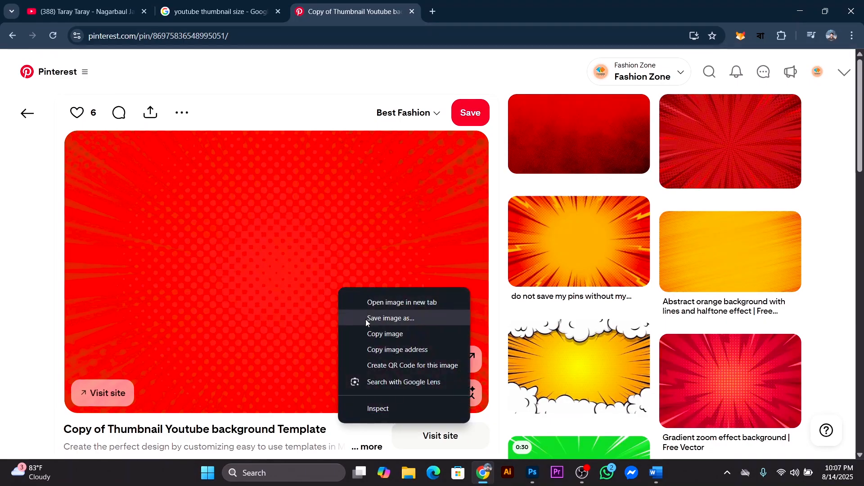
left_click(394, 318)
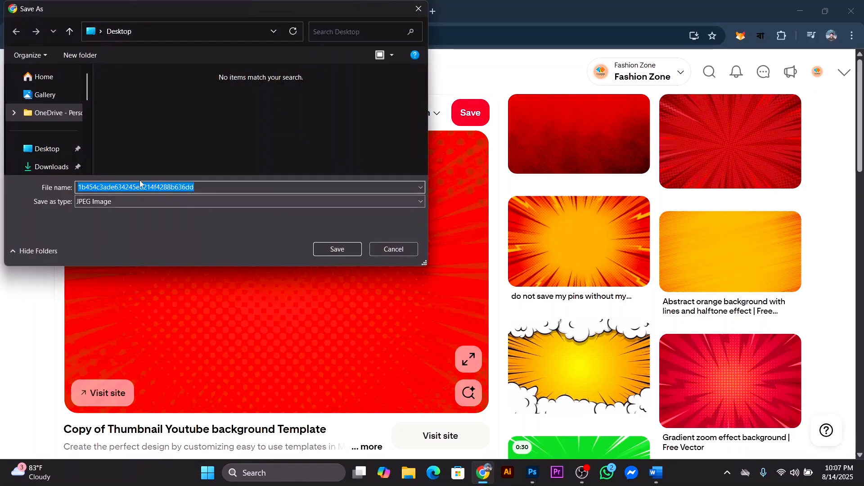
left_click(341, 250)
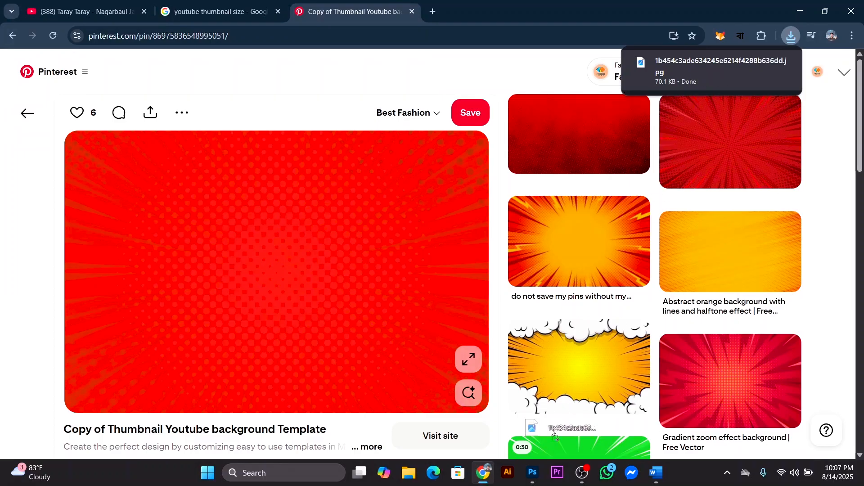
Step: Place the downloaded red background in the Photoshop document and enlarge it proportionally to about 1968 x 1312 px, covering the canvas
left_click_drag(534, 468, 345, 238)
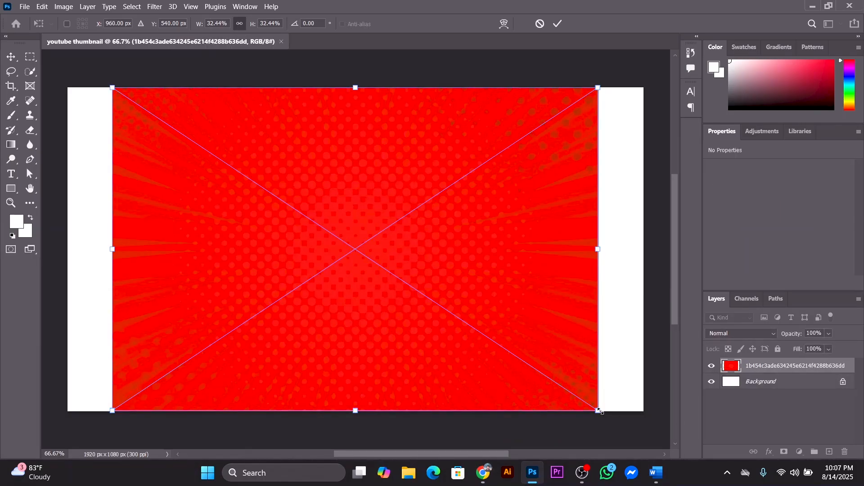
left_click_drag(600, 411, 662, 433)
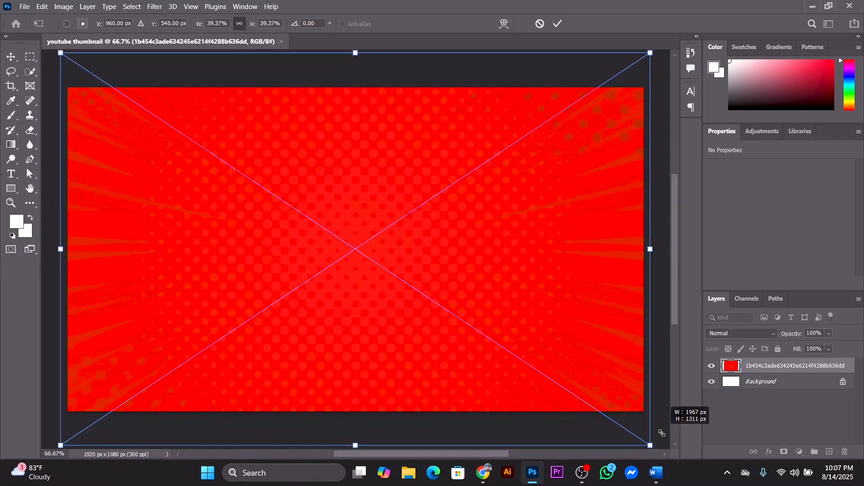
mouse_move(661, 434)
left_mouse_down()
mouse_move(656, 418)
mouse_move(665, 430)
left_mouse_up()
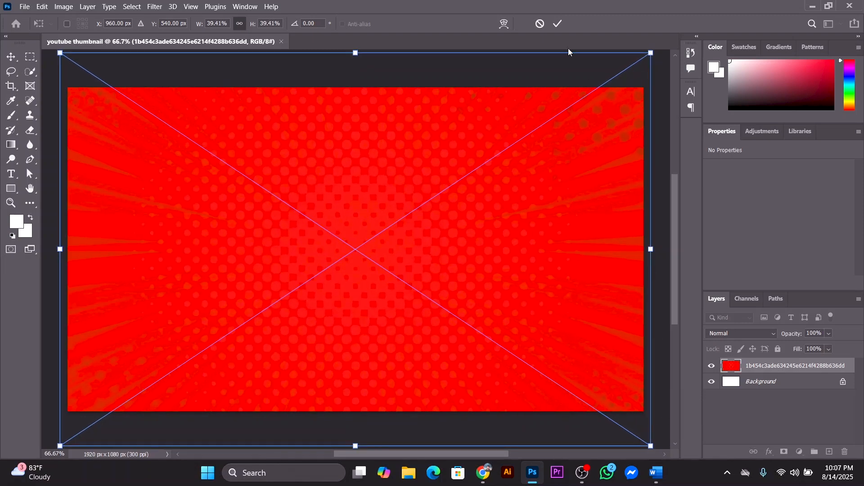
left_click(561, 27)
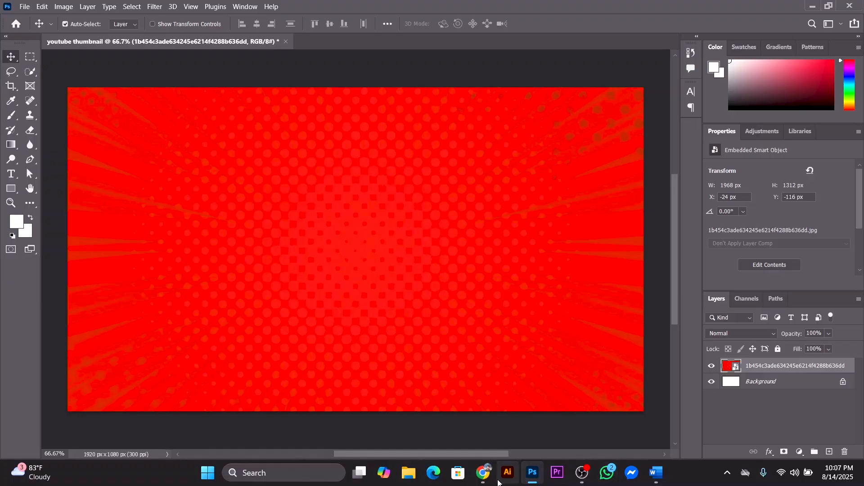
Step: Switch back to Chrome, look over the related pins and return to the youtube thumbnail background search results
left_click(483, 472)
scroll(788, 319, "down", 5)
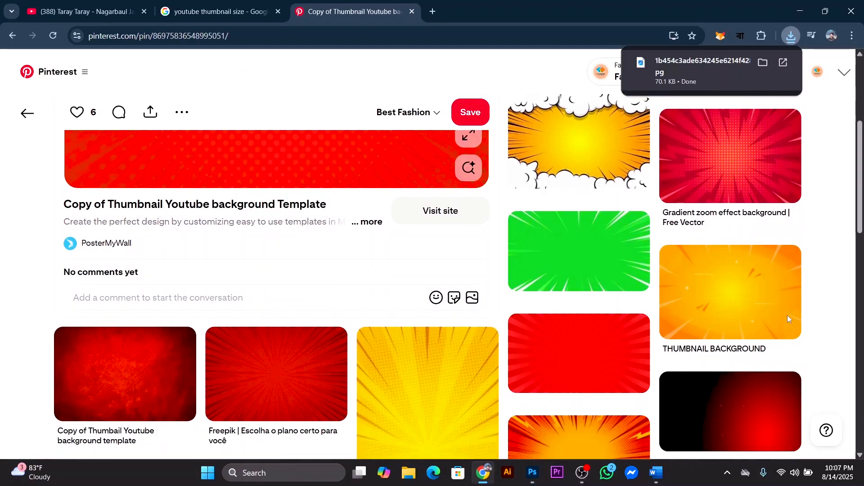
scroll(789, 319, "up", 5)
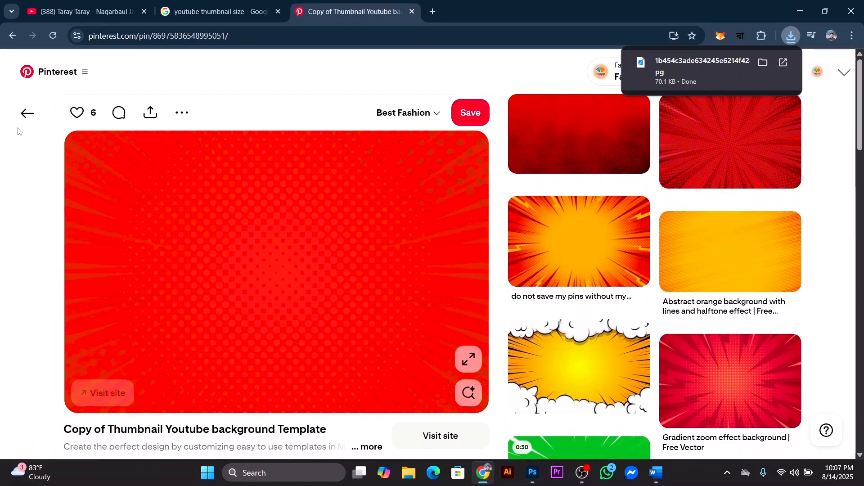
left_click(27, 113)
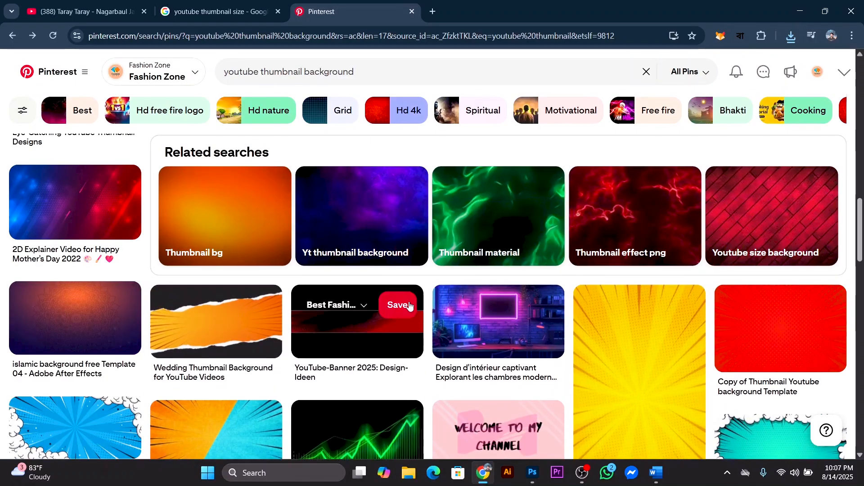
Step: Look through further Pinterest results for "youtube thumbnail background" to compare other background designs
scroll(410, 306, "down", 15)
scroll(411, 306, "down", 15)
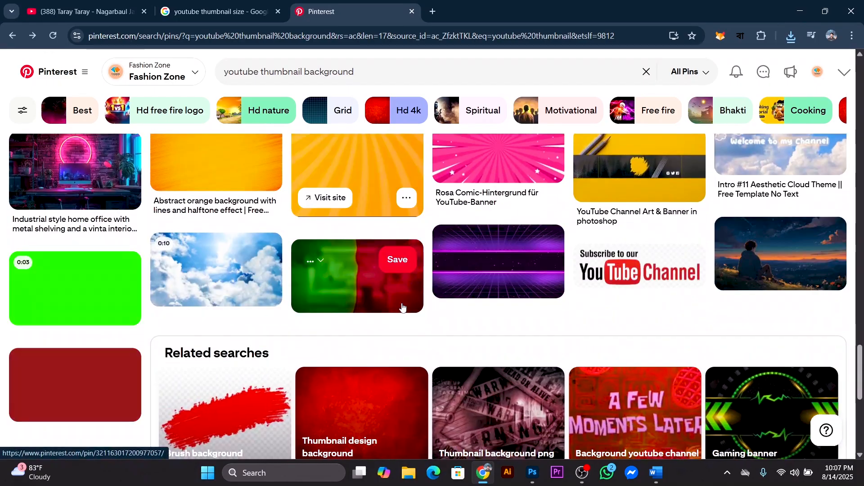
scroll(403, 307, "down", 10)
scroll(403, 308, "down", 15)
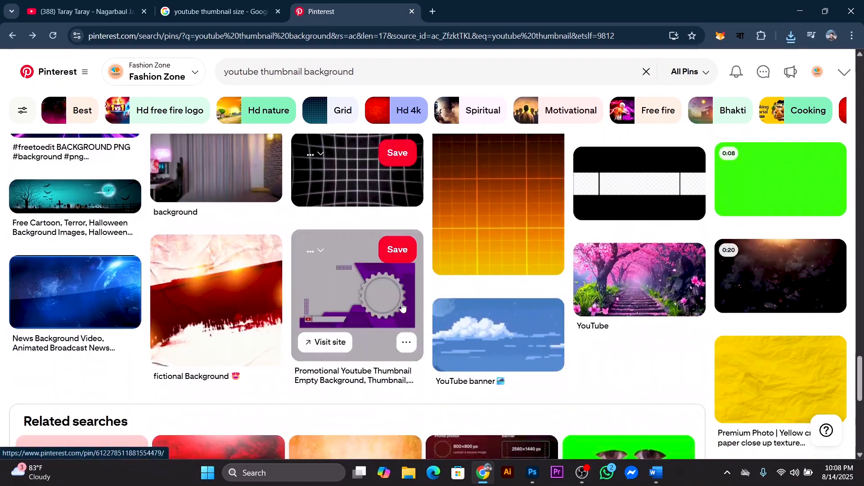
scroll(403, 308, "down", 5)
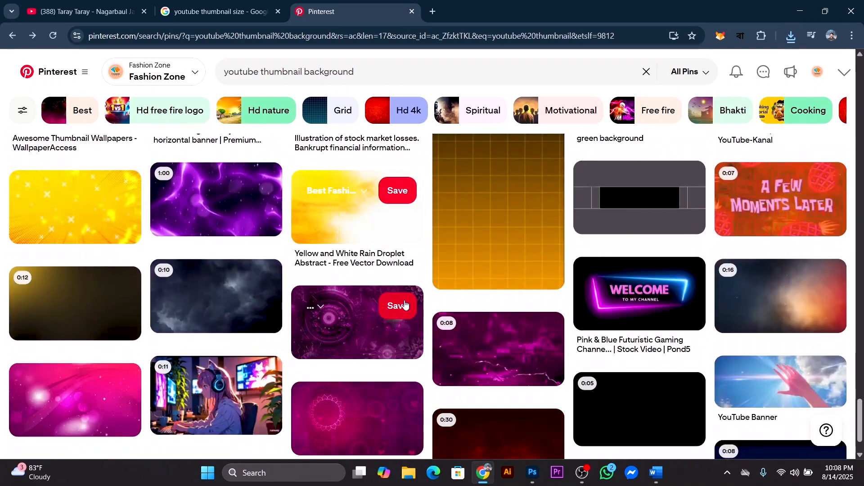
scroll(409, 303, "down", 8)
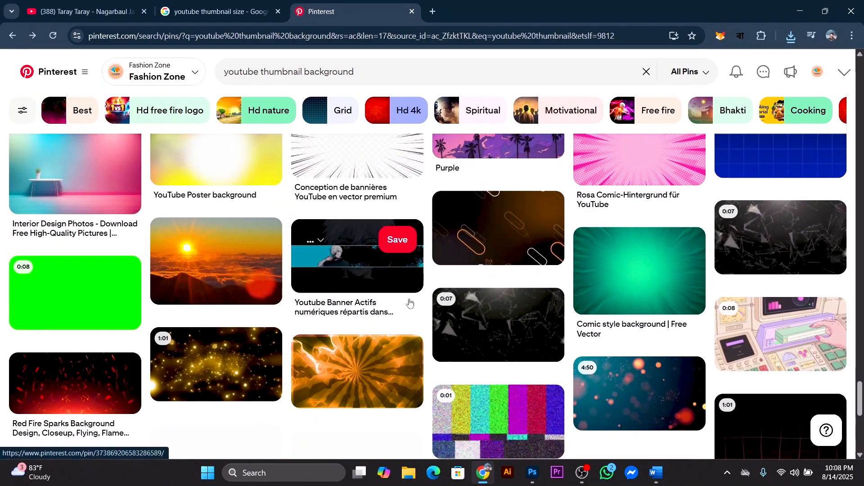
scroll(409, 302, "down", 6)
scroll(430, 304, "down", 5)
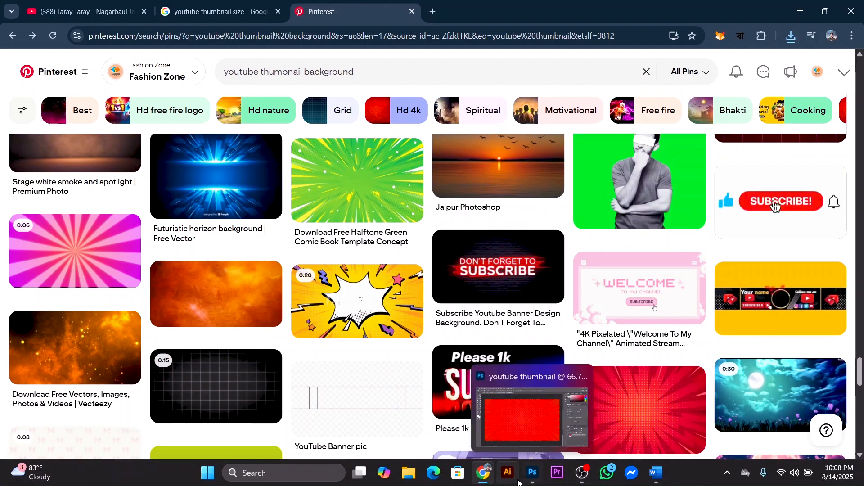
mouse_move(592, 483)
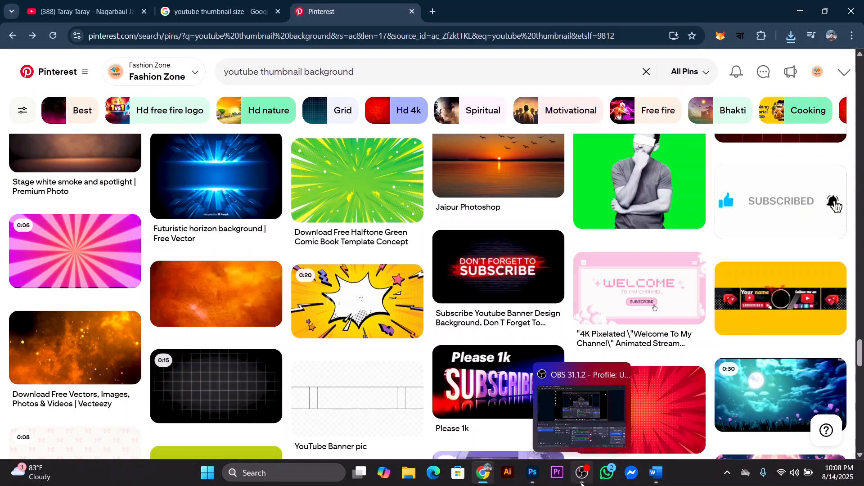
Step: Switch to Photoshop and convert the placed red halftone background layer to a smart object
left_click(533, 473)
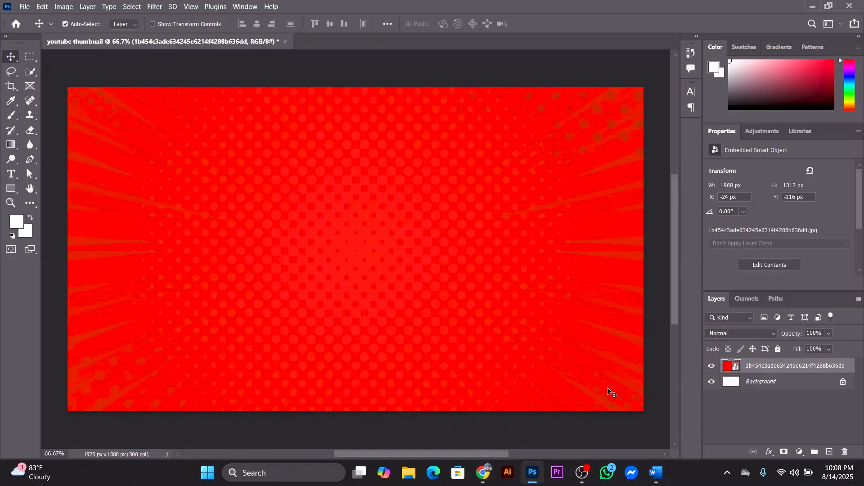
right_click(739, 367)
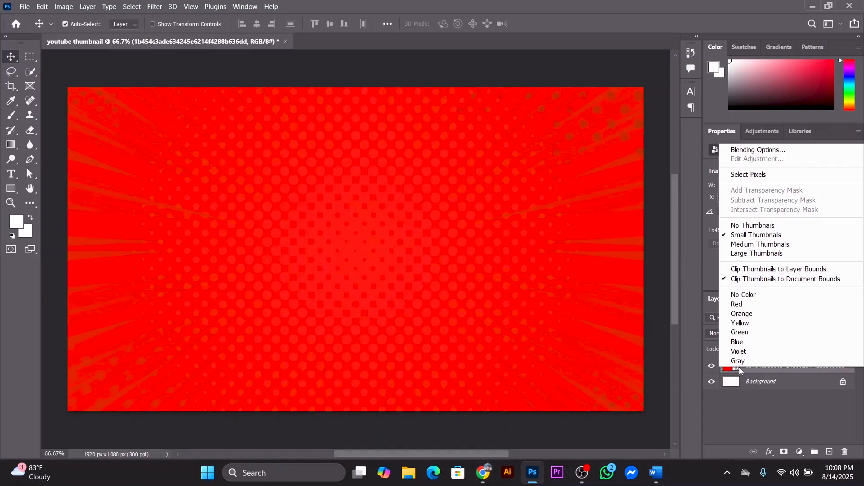
left_click(683, 418)
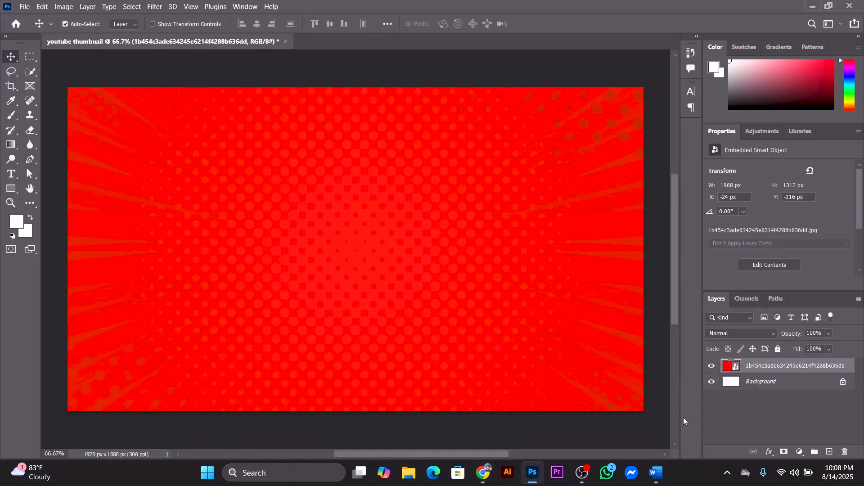
right_click(767, 368)
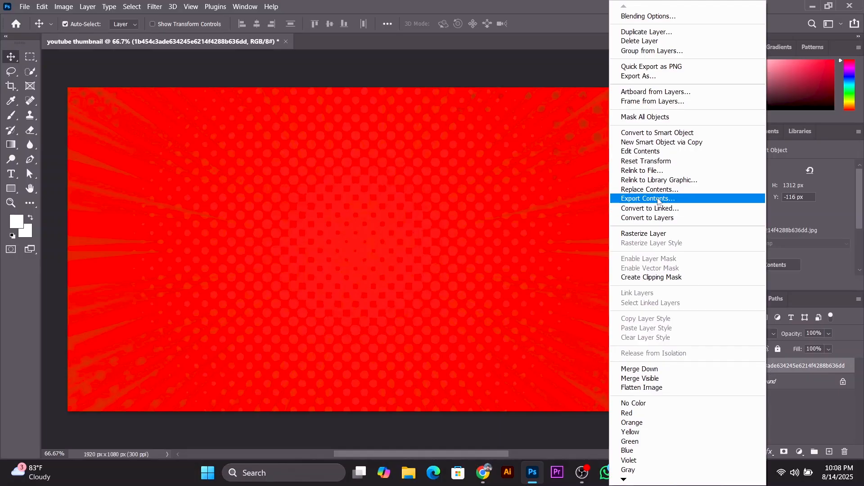
left_click(684, 133)
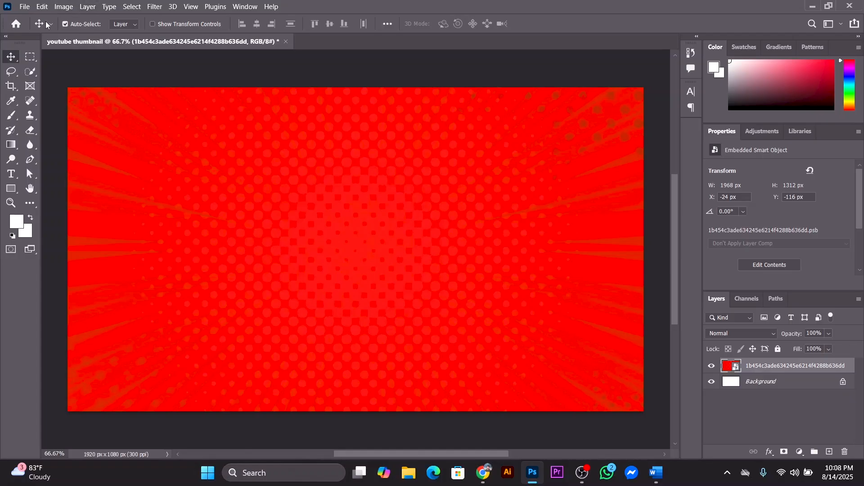
Step: Start placing an embedded image and browse to the Photoshop File folder on New Volume (F:)
left_click(26, 7)
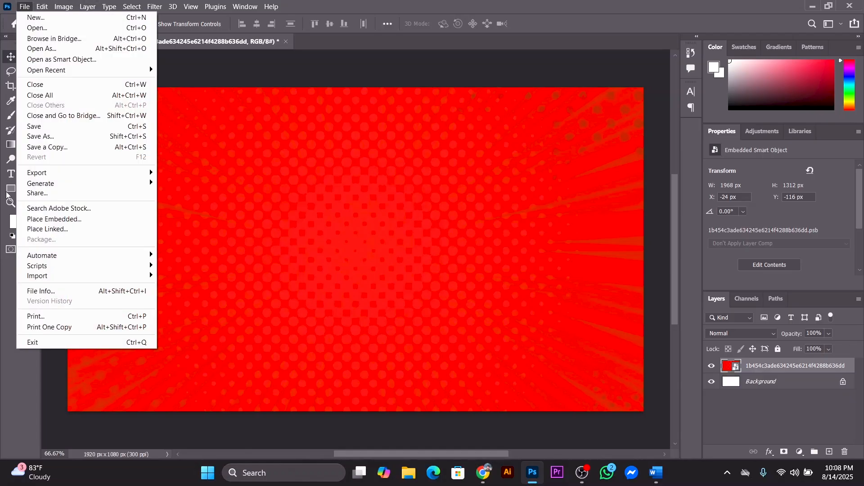
left_click(67, 219)
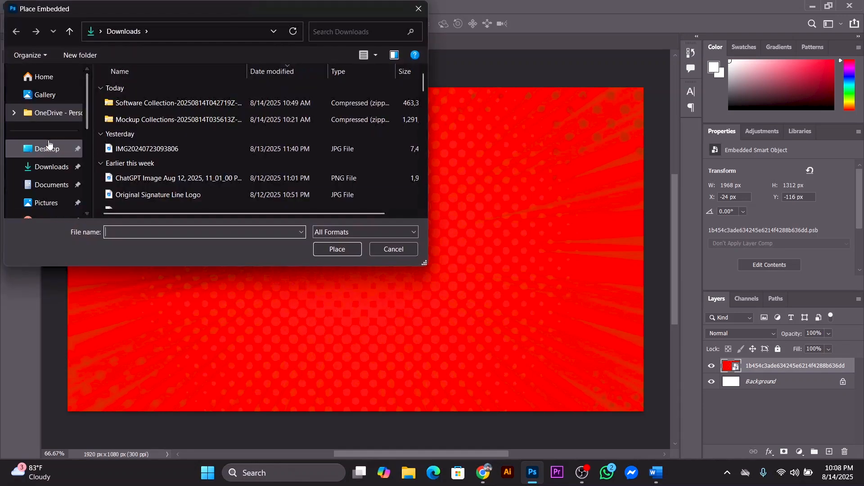
left_click(378, 56)
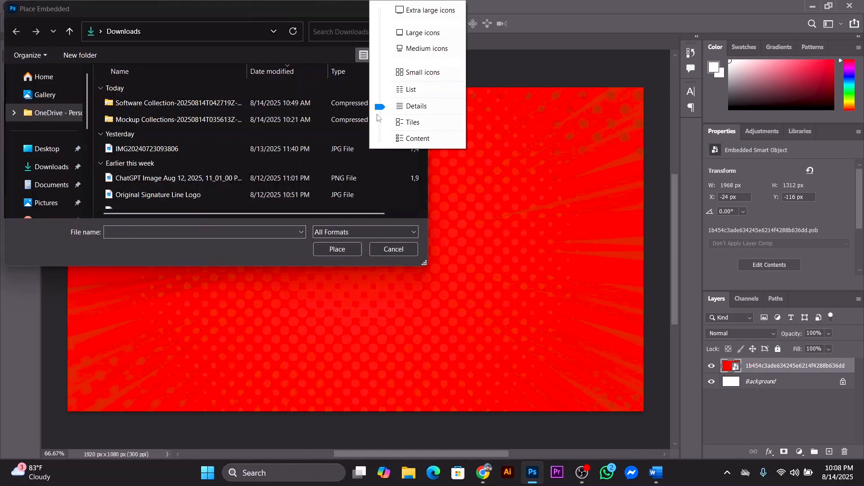
mouse_move(381, 107)
left_mouse_down()
mouse_move(386, 45)
mouse_move(393, 103)
left_mouse_up()
scroll(52, 197, "down", 5)
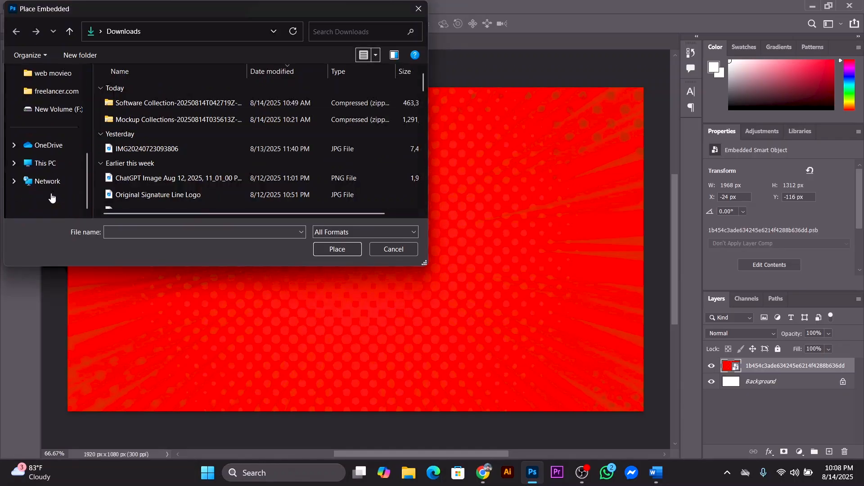
left_click(59, 164)
double_click(354, 126)
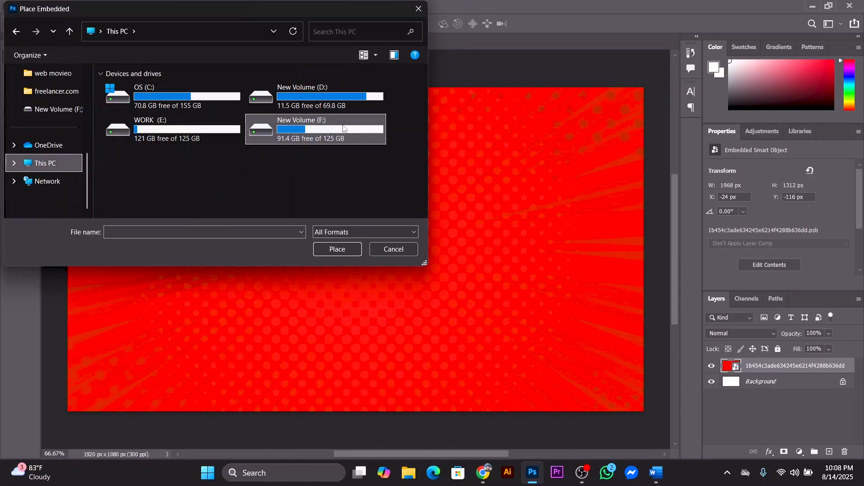
scroll(176, 183, "down", 1)
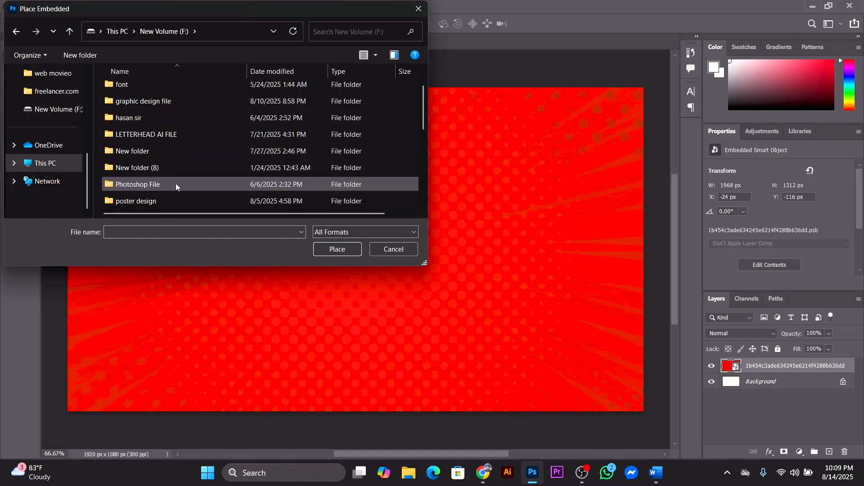
double_click(176, 185)
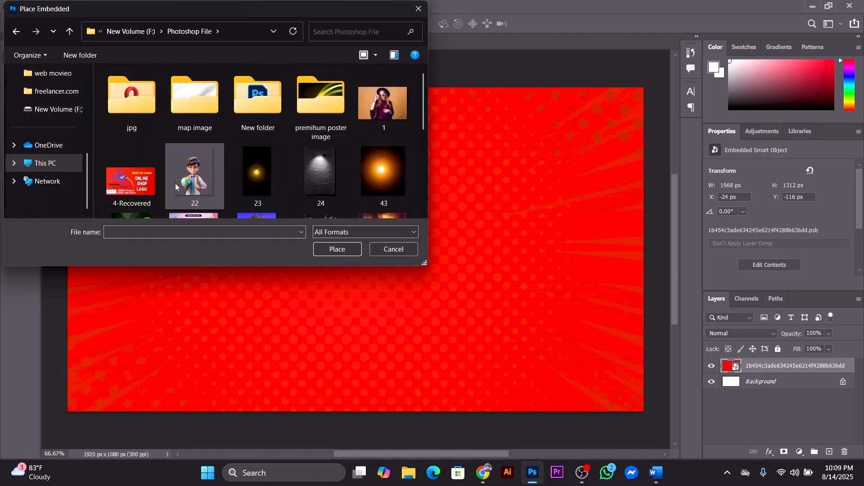
Step: Place the portrait photo of the man in a dark suit and red tie at the centre of the canvas
scroll(326, 164, "down", 3)
scroll(326, 168, "up", 1)
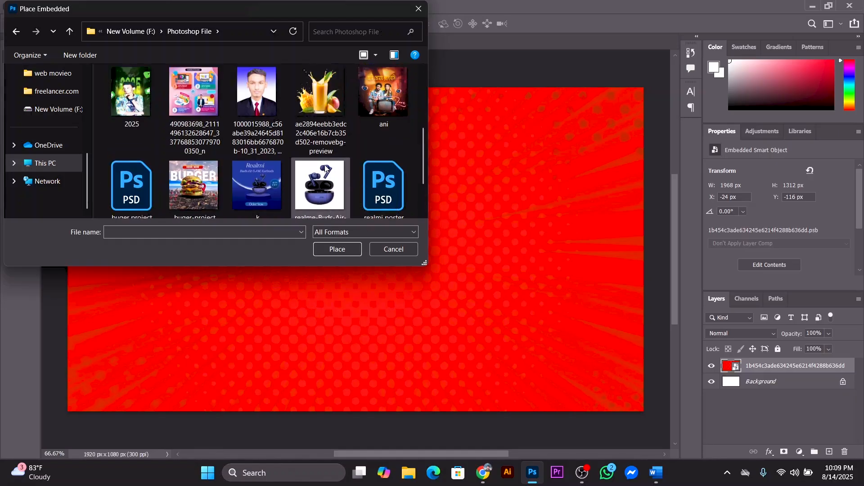
scroll(326, 168, "up", 3)
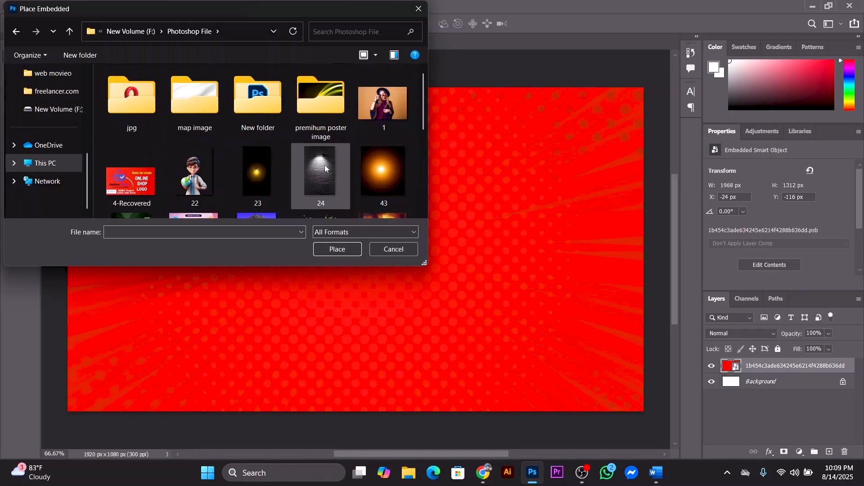
scroll(325, 165, "down", 5)
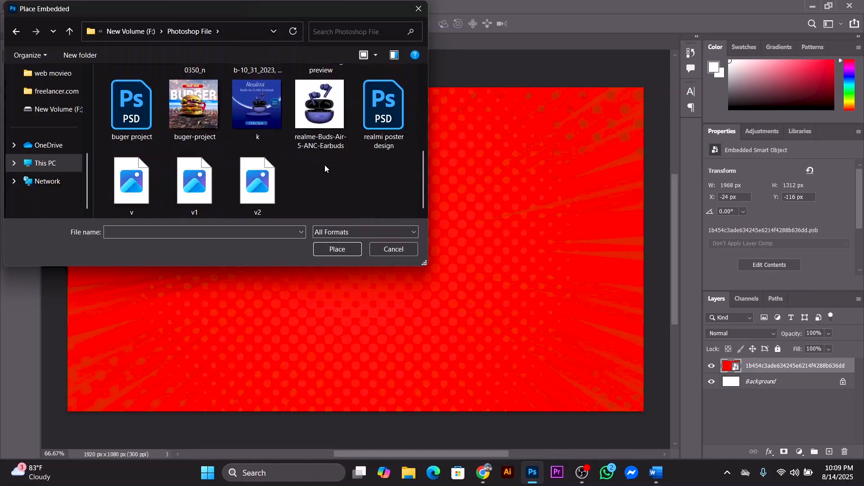
scroll(326, 165, "up", 4)
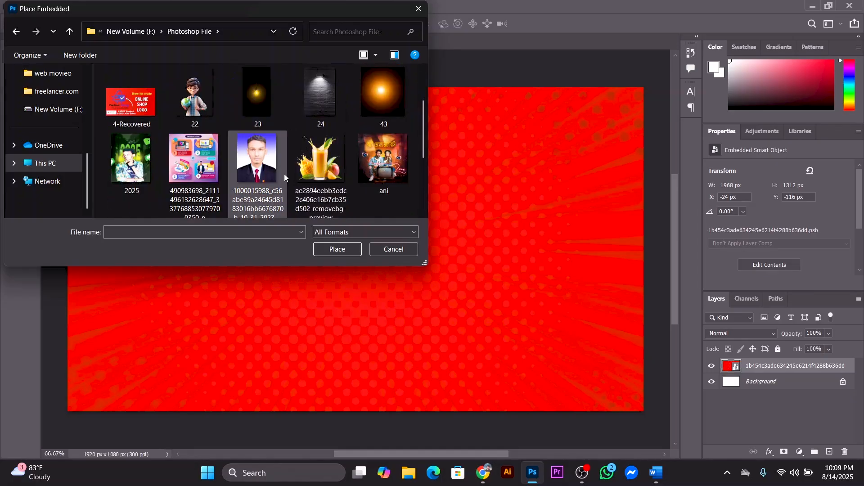
left_click(264, 178)
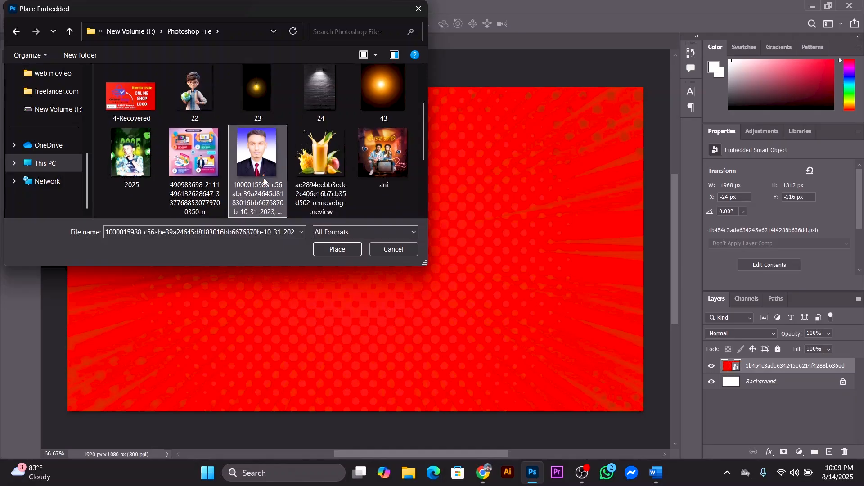
left_click(338, 250)
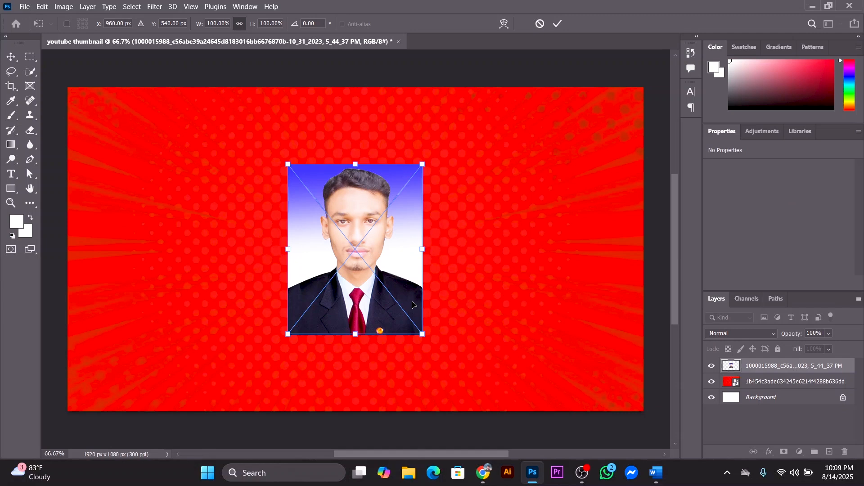
left_click(558, 24)
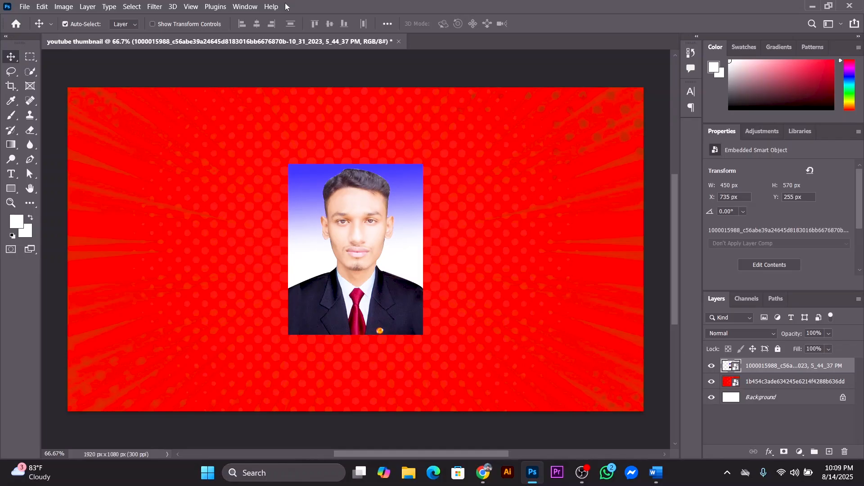
Step: Select the man in the placed portrait with Select Subject and try to copy him to a new layer
left_click(132, 7)
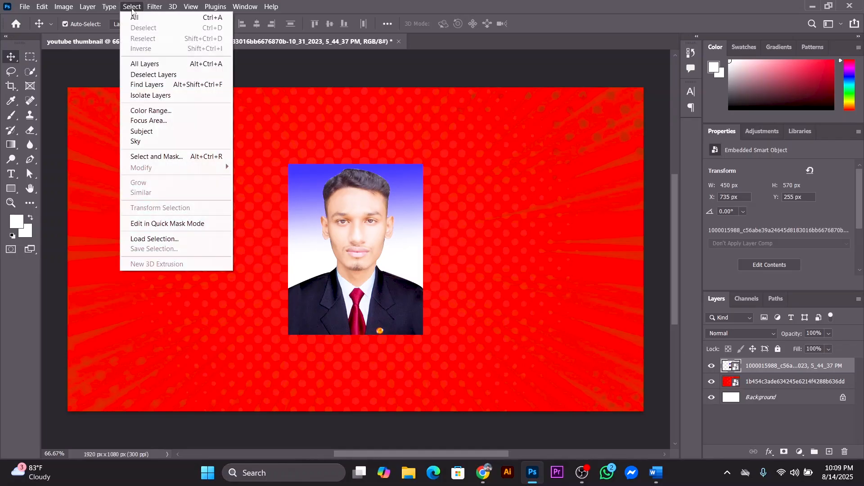
left_click(159, 136)
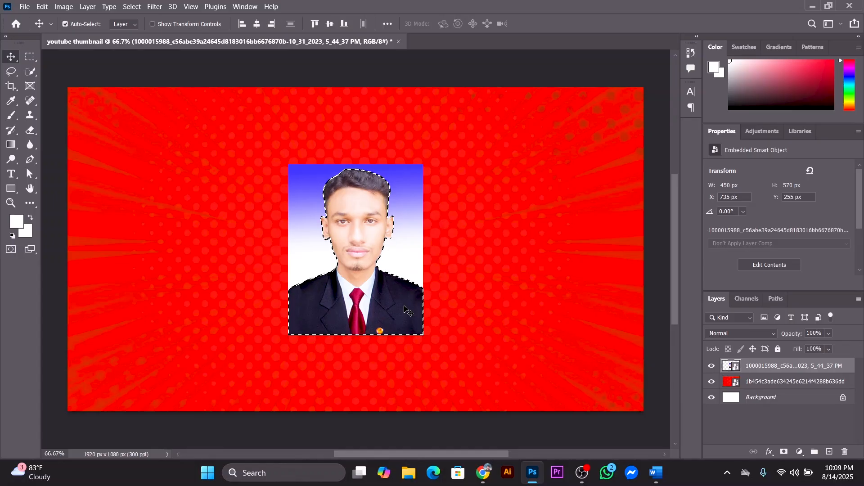
key("ctrl+j")
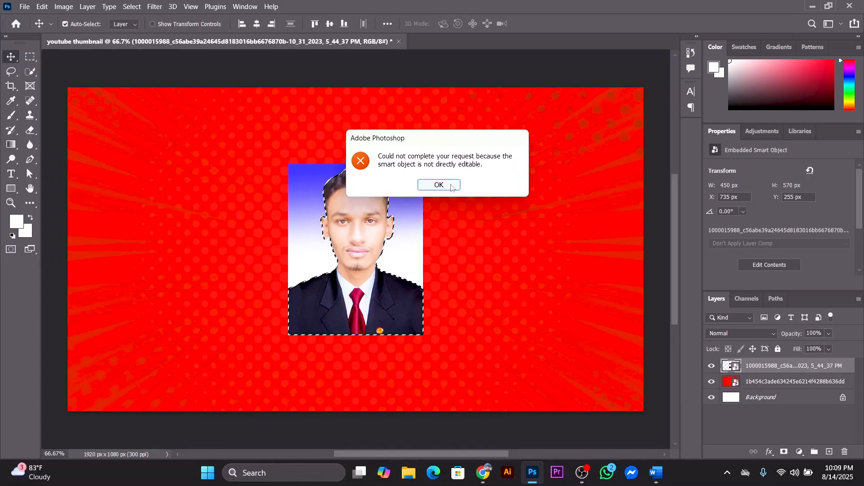
key("Return")
Step: Delete the placed portrait layer and clear the remaining subject selection
left_click(845, 451)
left_click(457, 197)
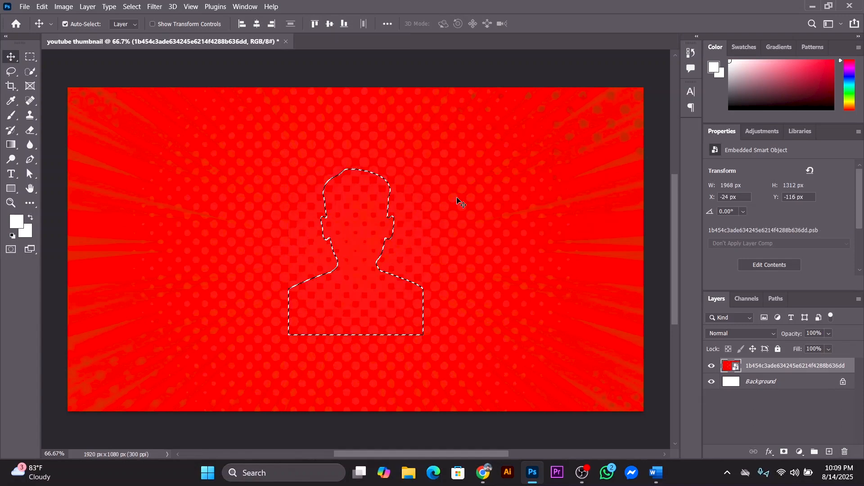
key("ctrl")
key("ctrl+d")
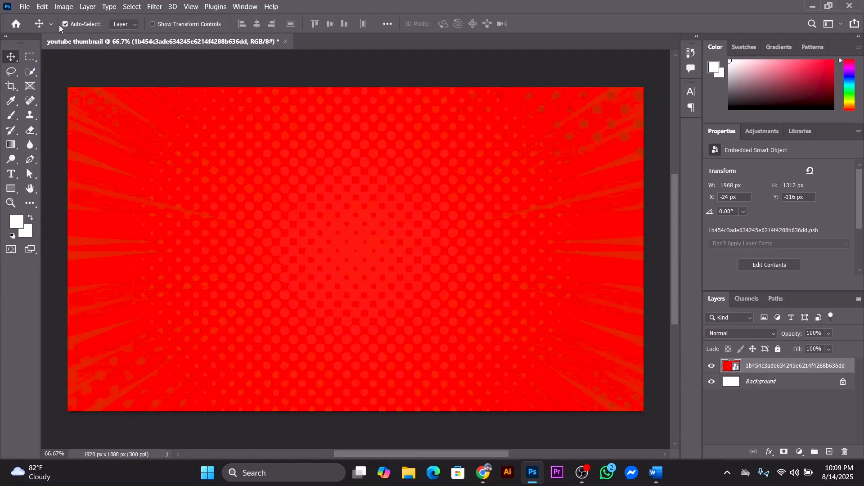
Step: Open the suited man's portrait JPG from the Photoshop File folder as a separate document
left_click(24, 6)
left_click(41, 29)
scroll(272, 193, "down", 2)
left_click(268, 174)
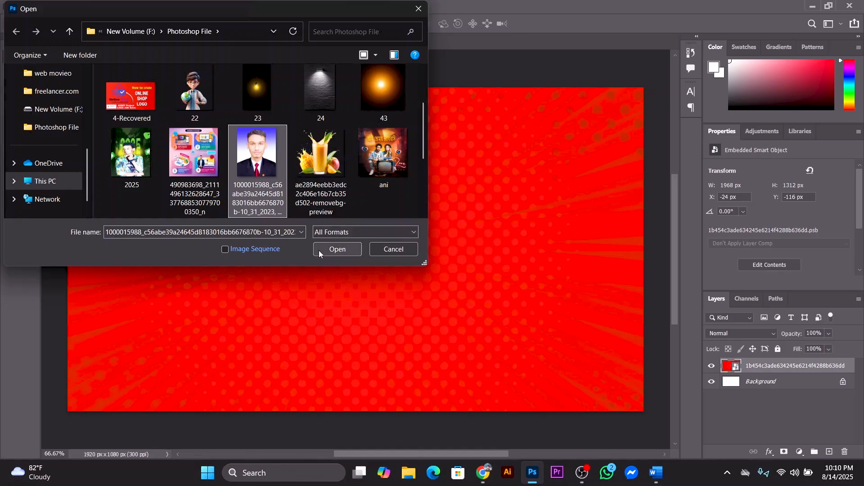
left_click(336, 248)
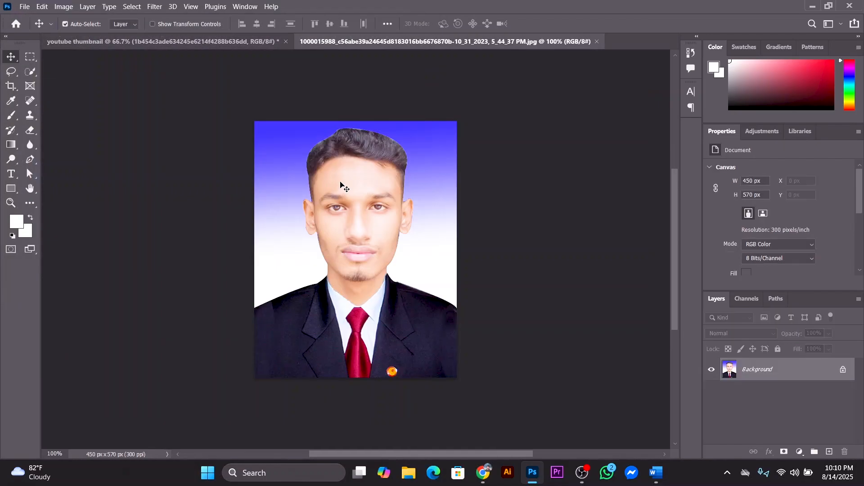
Step: Unlock the portrait's Background layer to make it a regular layer, and display its properties
left_click(843, 372)
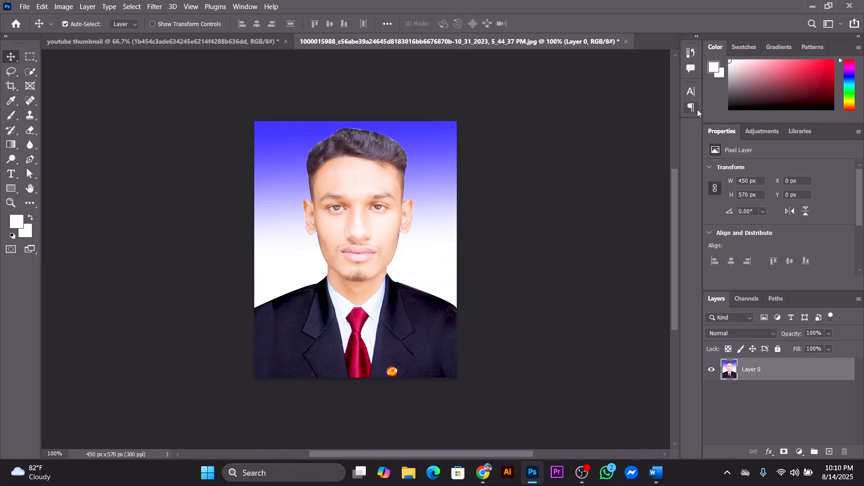
left_click(242, 7)
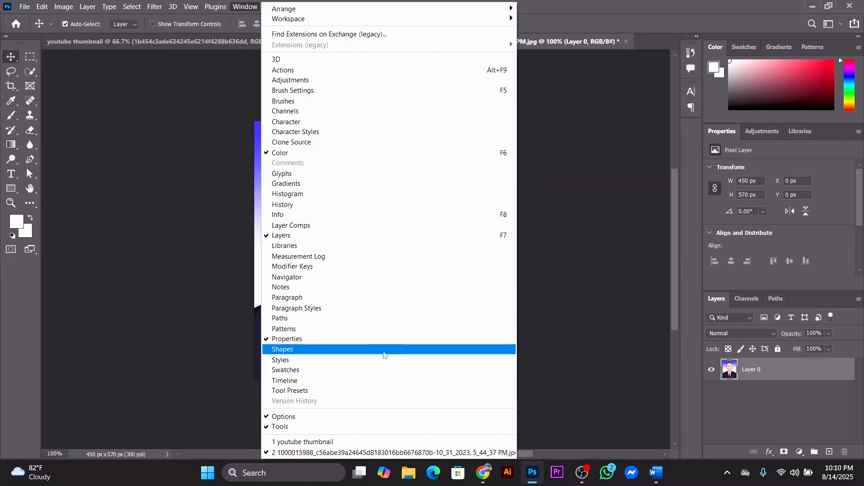
left_click(345, 339)
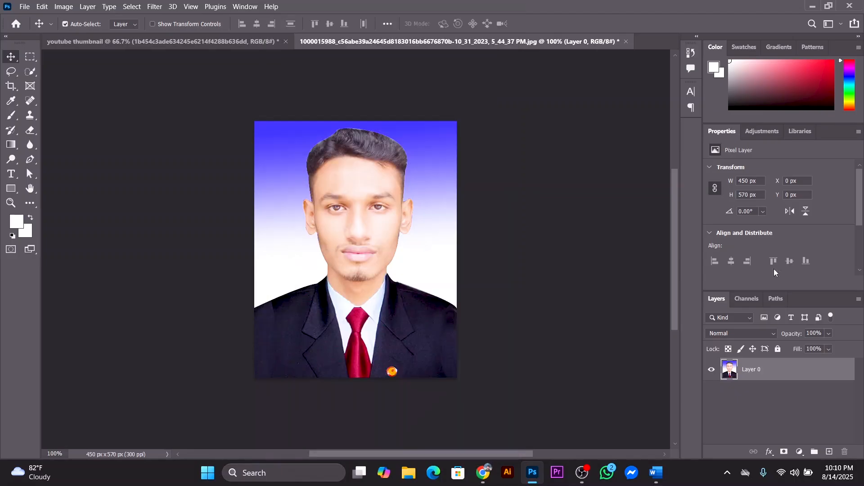
Step: Select the man in the portrait with Select Subject and copy him to a new layer
scroll(833, 231, "down", 3)
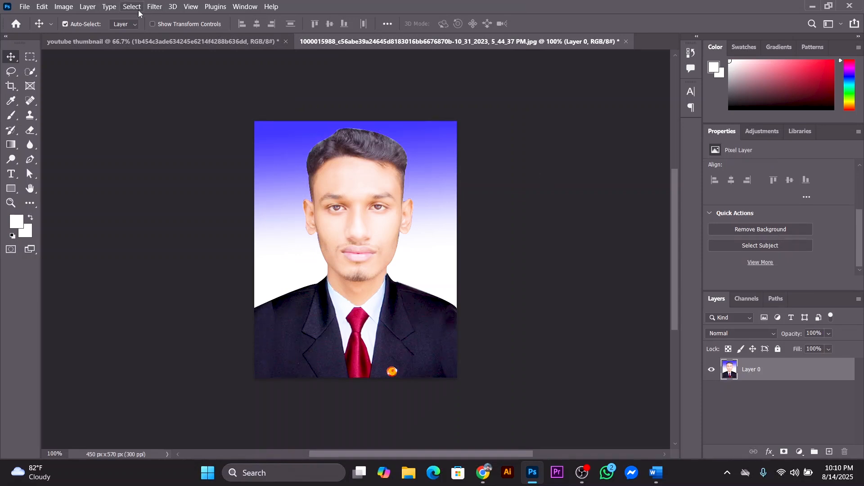
left_click(788, 229)
left_click(135, 8)
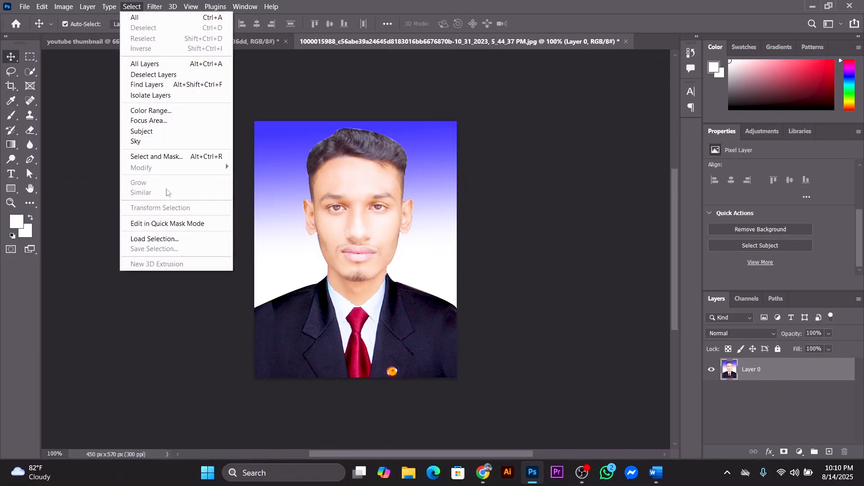
left_click(175, 131)
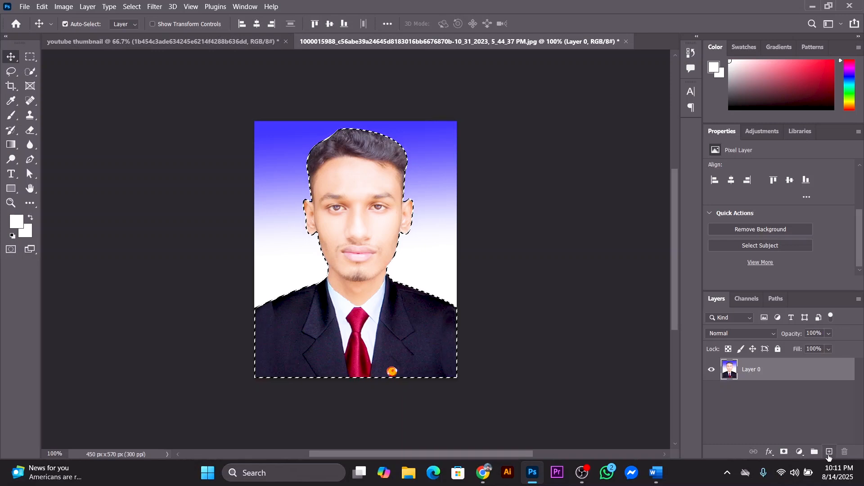
key("ctrl")
key("ctrl+j")
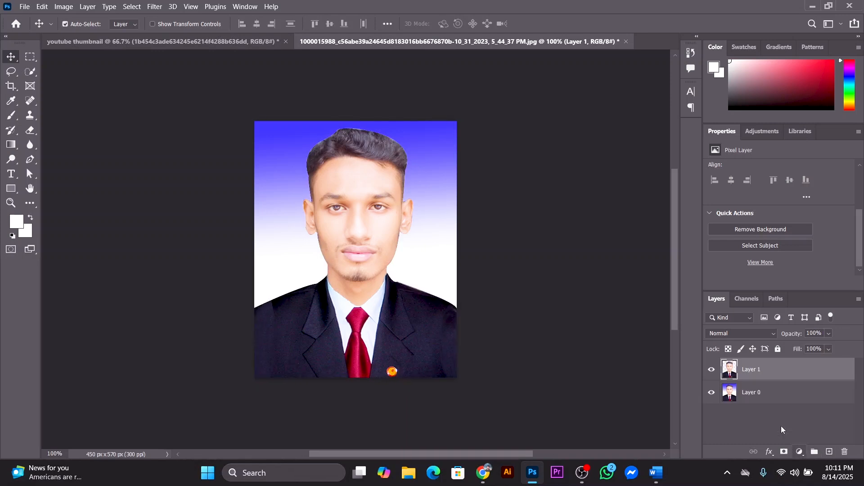
Step: Compare the cut-out with and without the original portrait layer, leaving the original layer hidden
left_click(712, 394)
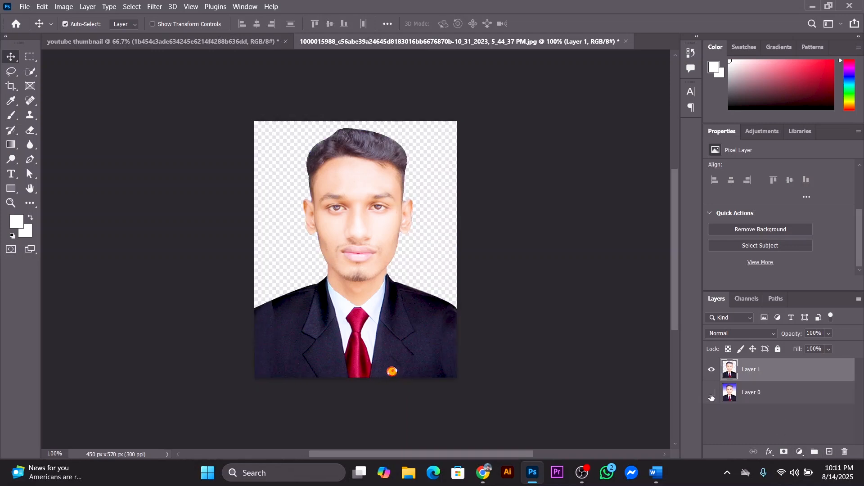
left_click(712, 395)
left_click(712, 394)
left_click(712, 395)
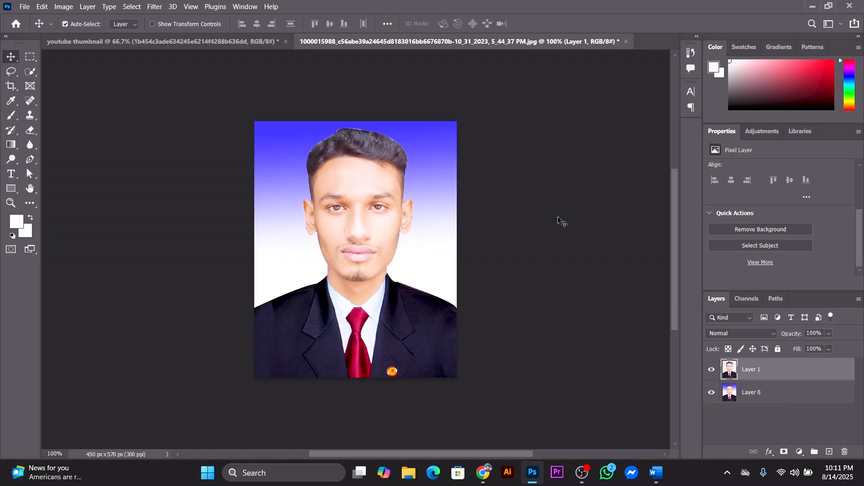
left_click(712, 394)
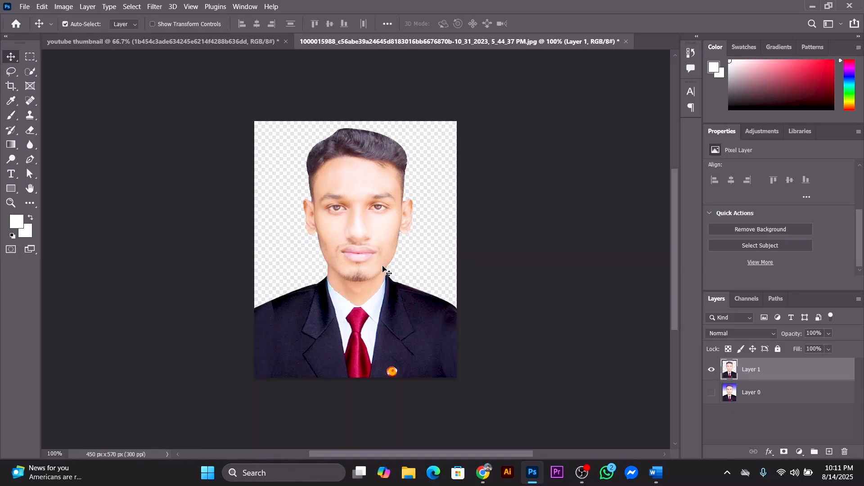
Step: Move the cut-out man into the youtube thumbnail document and enlarge him with Free Transform to about 220%
left_click_drag(385, 319, 295, 133)
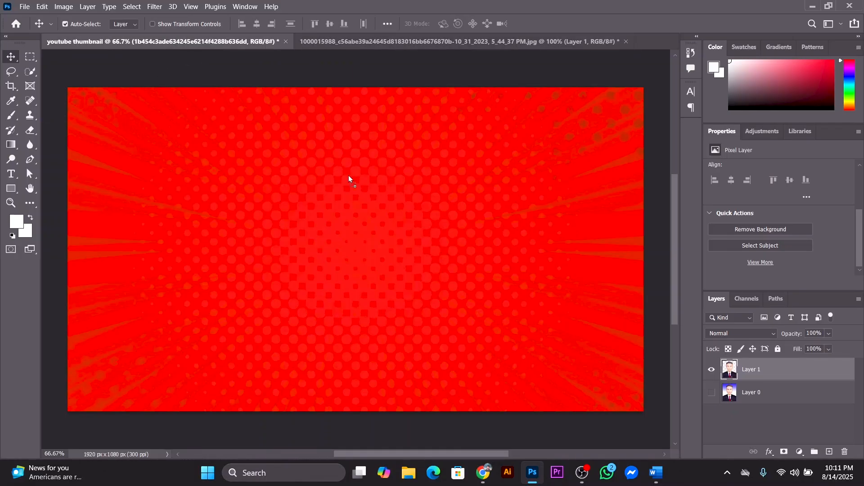
mouse_move(502, 337)
left_mouse_down()
mouse_move(495, 320)
mouse_move(500, 345)
left_mouse_up()
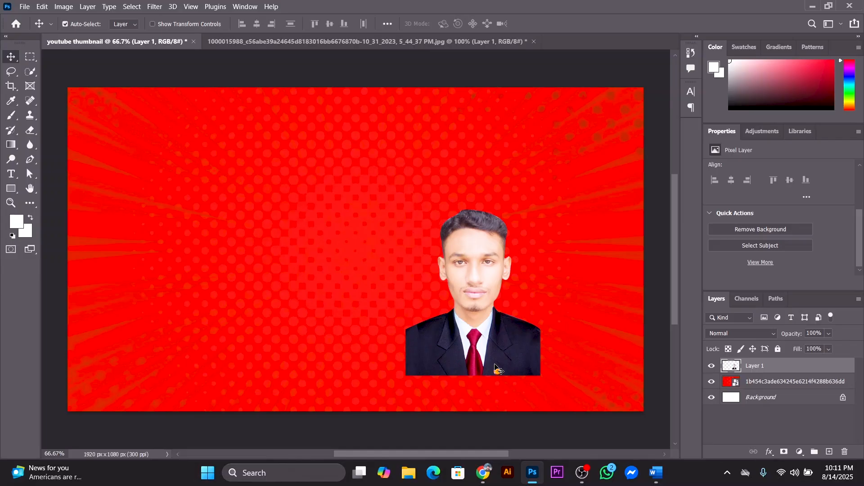
key("ctrl")
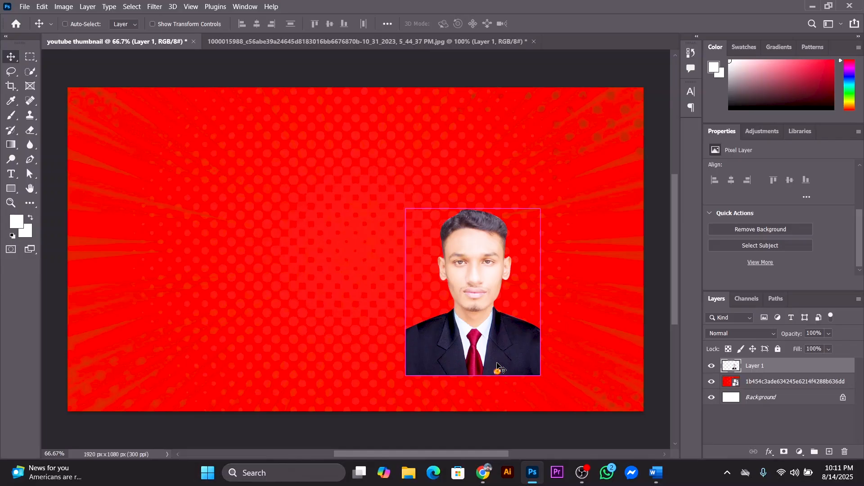
key("ctrl+t")
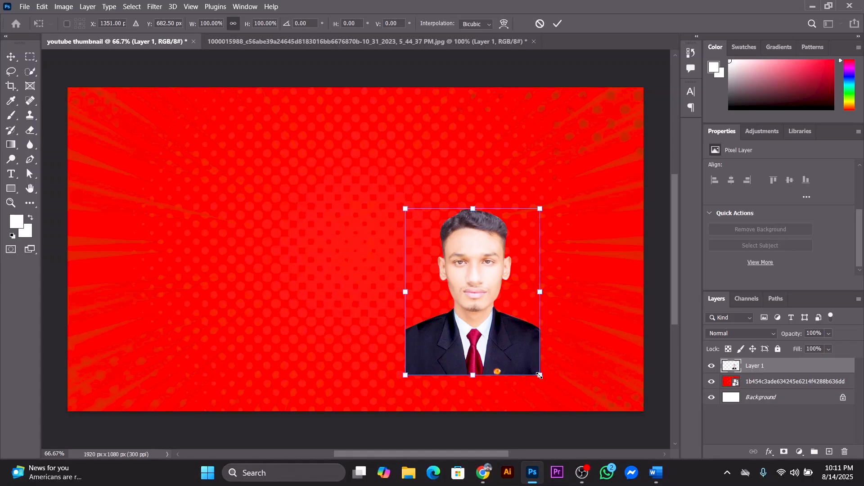
mouse_move(539, 375)
left_mouse_down()
mouse_move(583, 422)
mouse_move(634, 453)
mouse_move(528, 368)
left_mouse_up()
left_click_drag(495, 334, 523, 339)
scroll(524, 335, "up", 1)
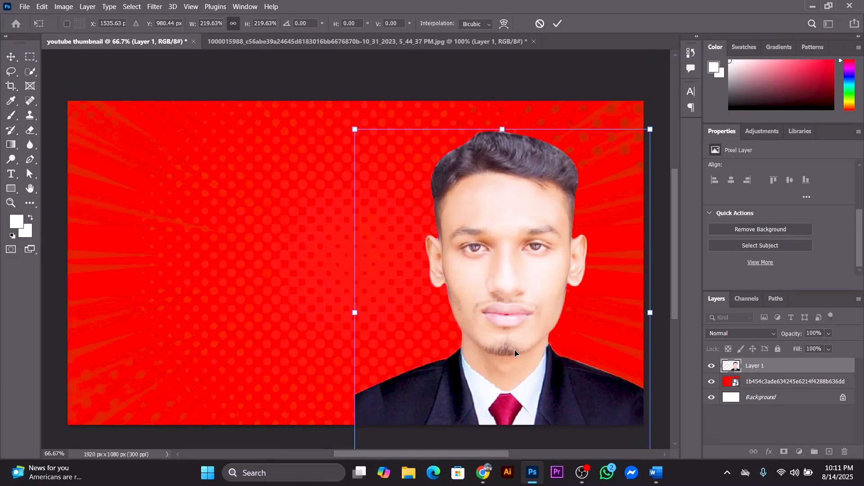
Step: Try different sizes for the cut-out man, scaling him to about 236% at the canvas's lower right
left_click_drag(652, 127, 631, 155)
left_click_drag(507, 377, 526, 363)
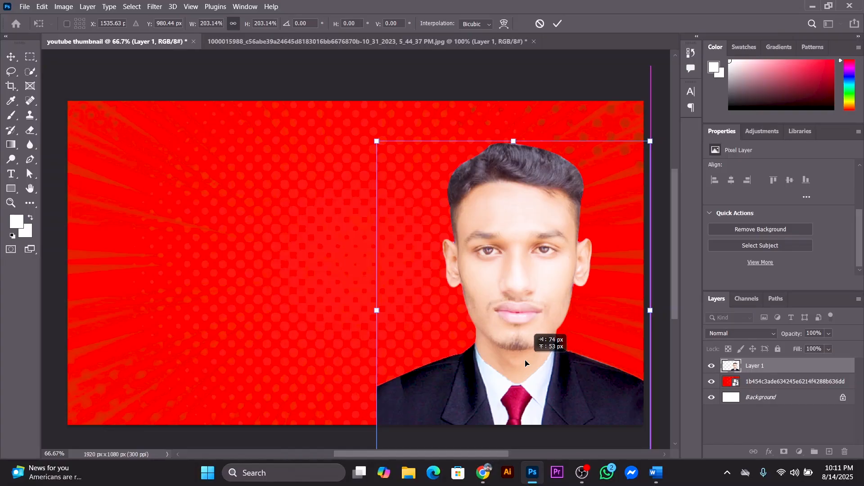
left_click_drag(525, 363, 526, 363)
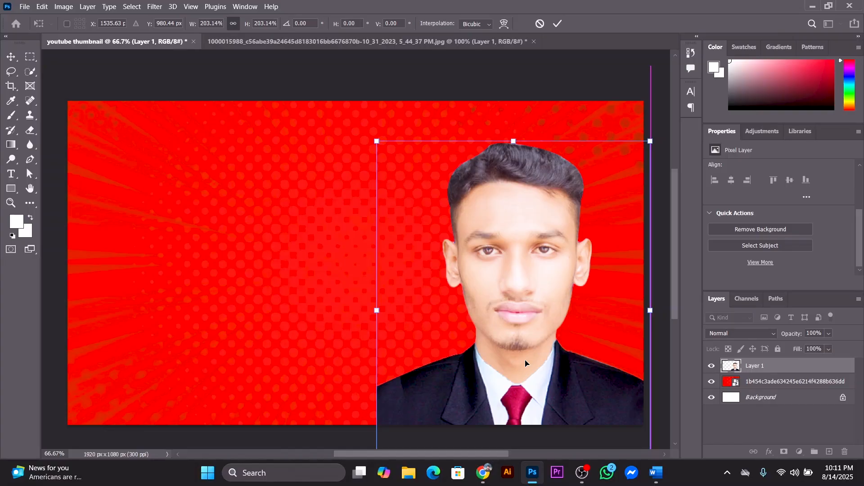
scroll(418, 413, "down", 1)
mouse_move(487, 361)
left_mouse_down()
mouse_move(423, 353)
mouse_move(492, 365)
left_mouse_up()
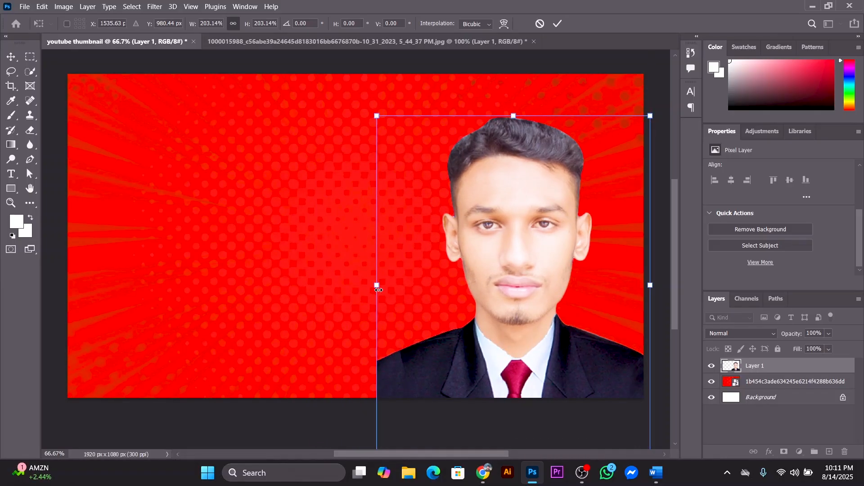
left_click_drag(378, 290, 332, 285)
left_click_drag(470, 375, 492, 379)
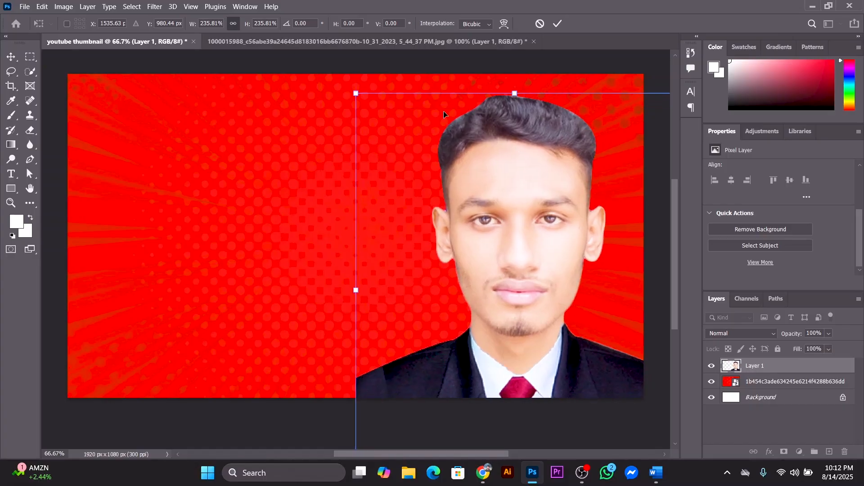
Step: Reduce the cut-out man to about 182% scale, align him with the canvas's right edge and apply the transform
left_click_drag(359, 94, 398, 141)
left_click_drag(490, 289, 507, 252)
left_click_drag(373, 92, 395, 116)
scroll(517, 220, "up", 2)
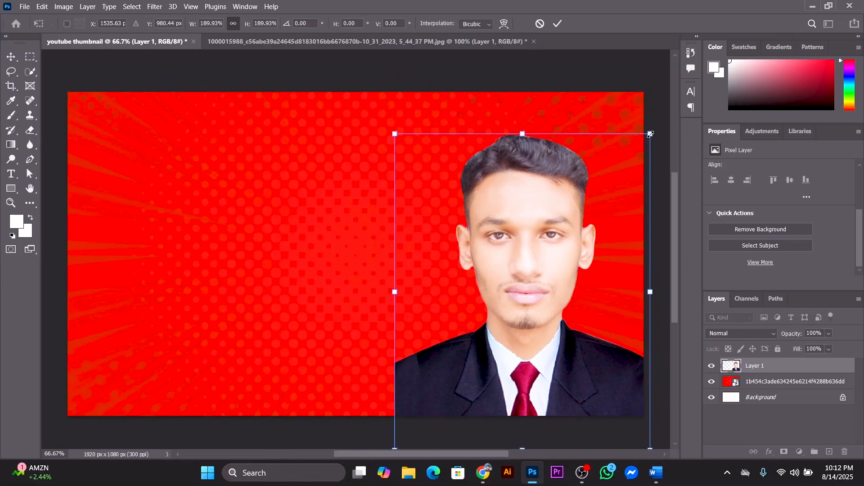
left_click_drag(650, 134, 640, 145)
left_click_drag(536, 292, 542, 283)
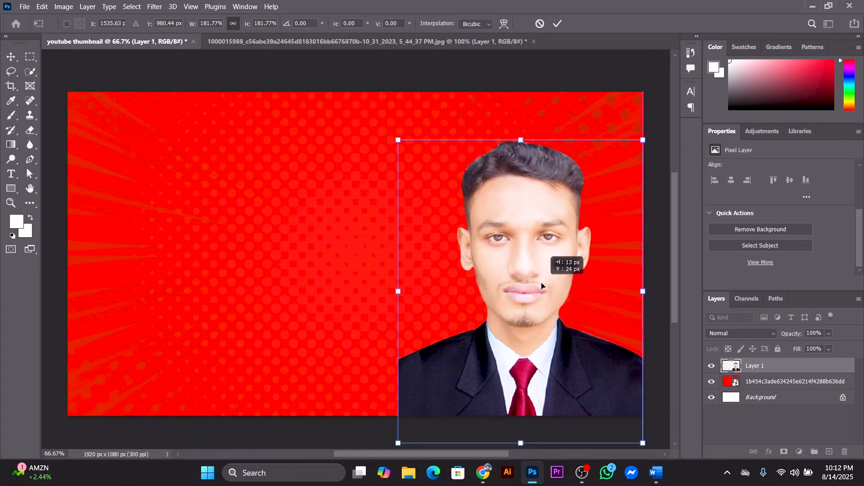
left_click_drag(542, 285, 543, 285)
scroll(594, 276, "up", 1)
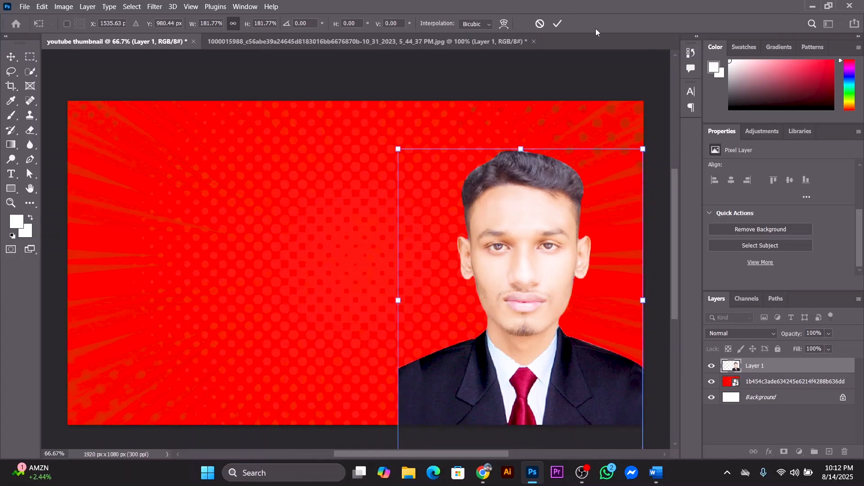
left_click(557, 24)
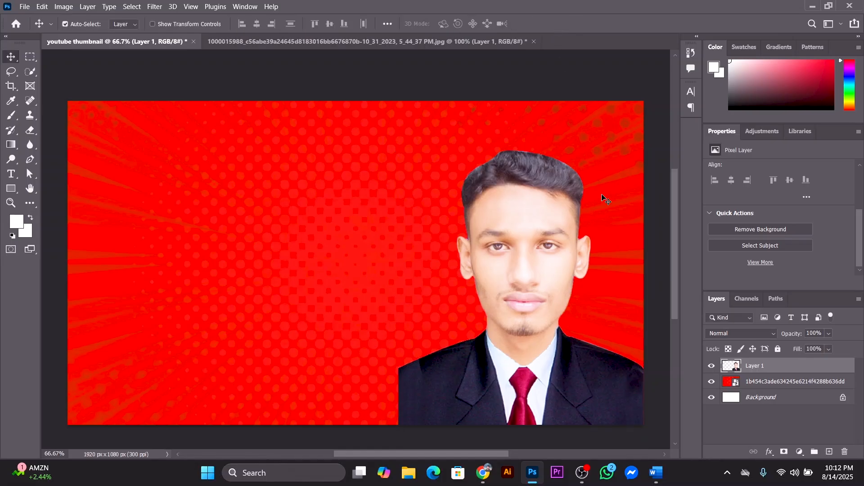
Step: Shift the cut-out man slightly to the right so his shoulder runs past the canvas's right edge
scroll(583, 343, "down", 2)
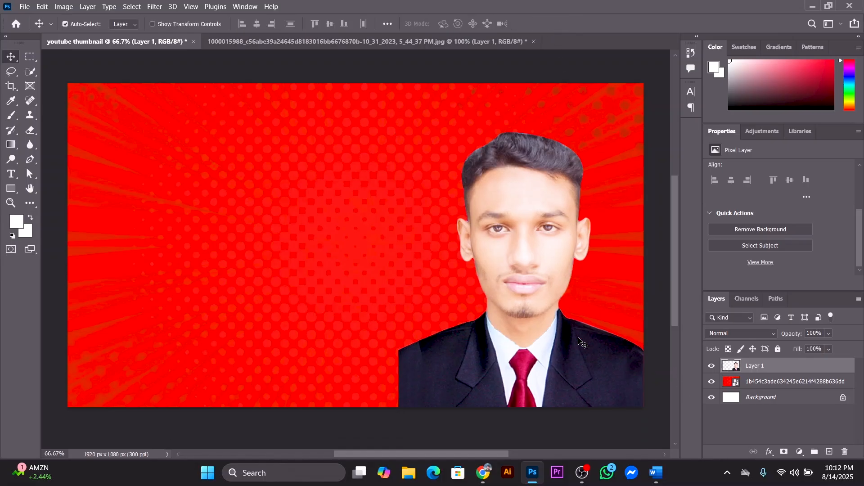
left_click_drag(575, 370, 581, 372)
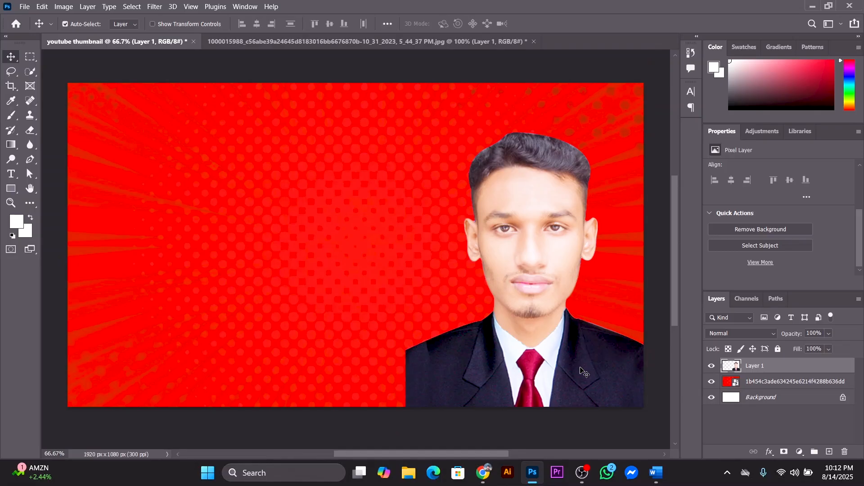
scroll(580, 372, "down", 1)
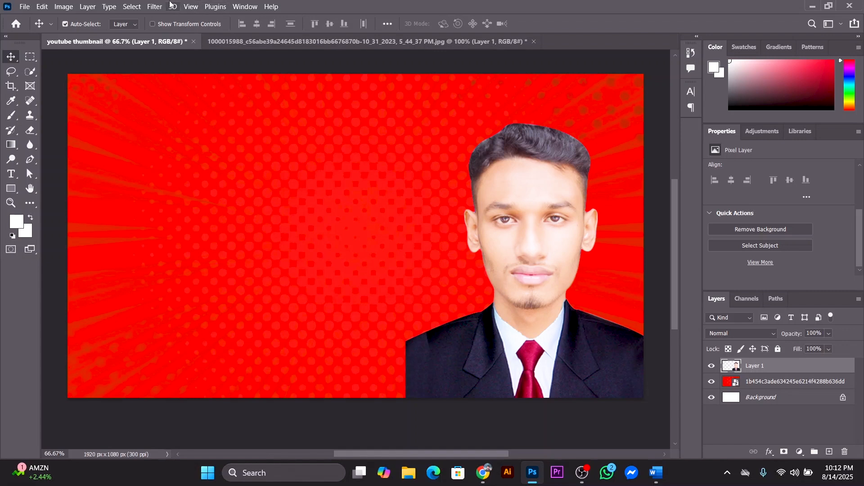
Step: Apply the Camera Raw Filter to the man with Exposure +0.25, Contrast +7, Highlights +7, Blacks +8 and Clarity +6
left_click(154, 7)
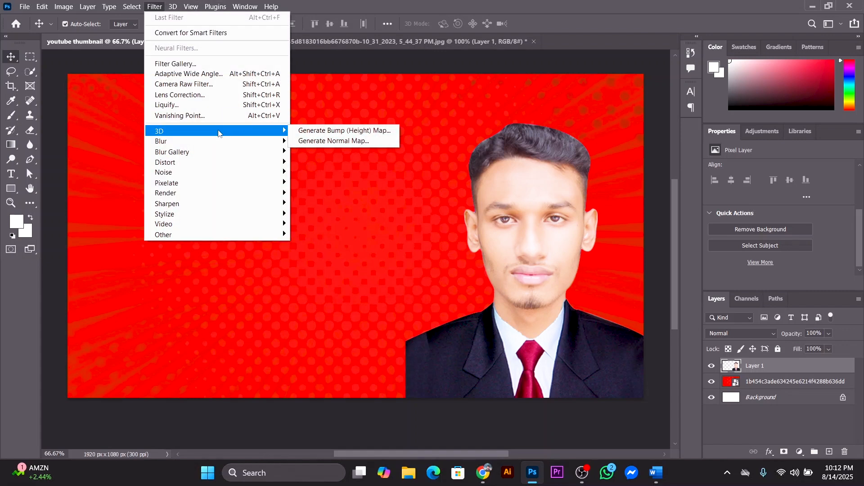
left_click(193, 84)
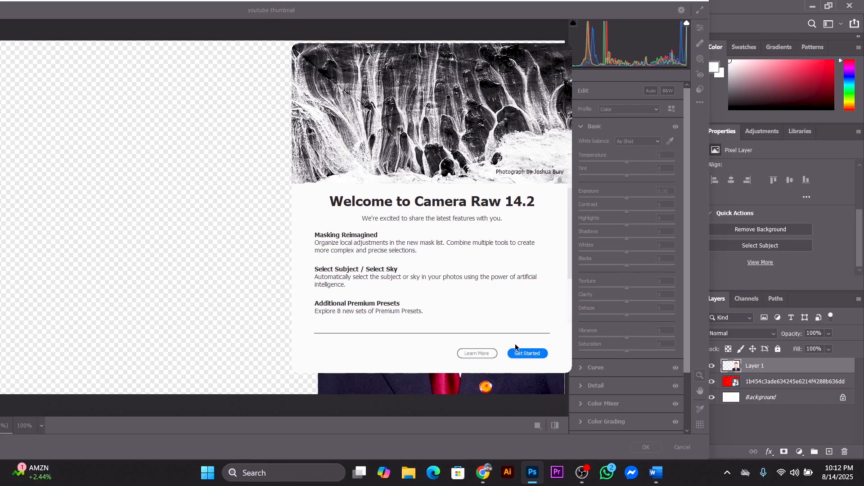
left_click(535, 353)
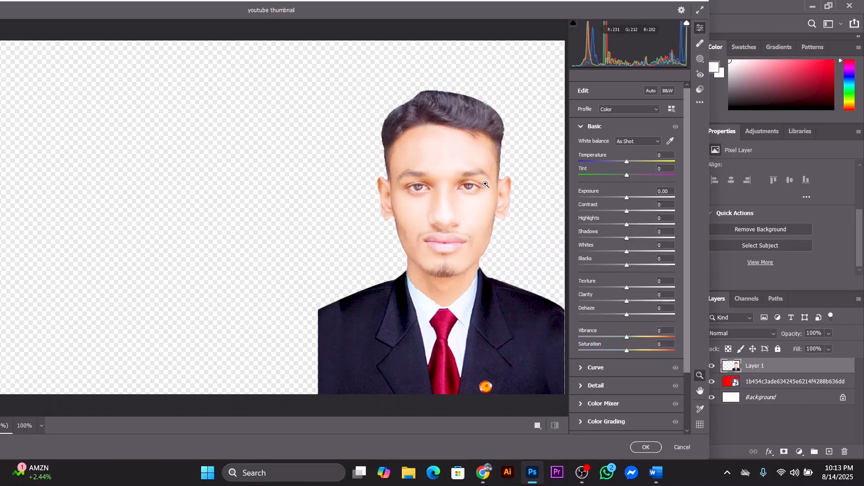
left_click_drag(629, 201, 631, 225)
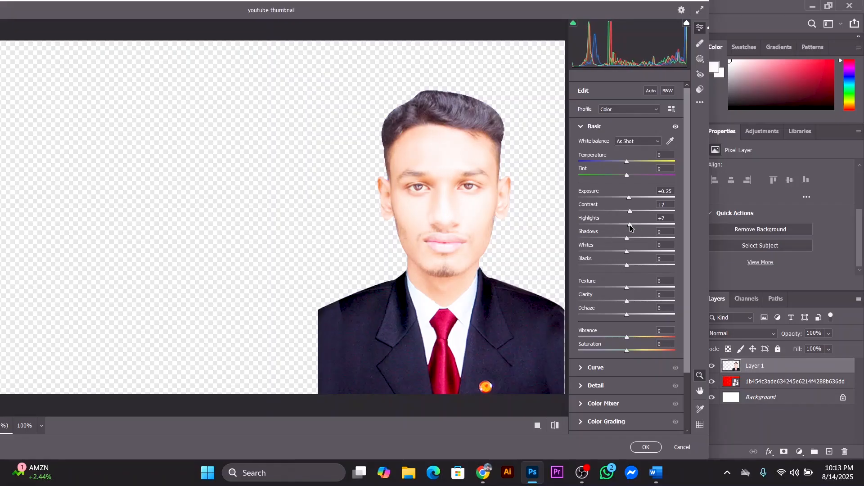
left_click_drag(629, 266, 633, 267)
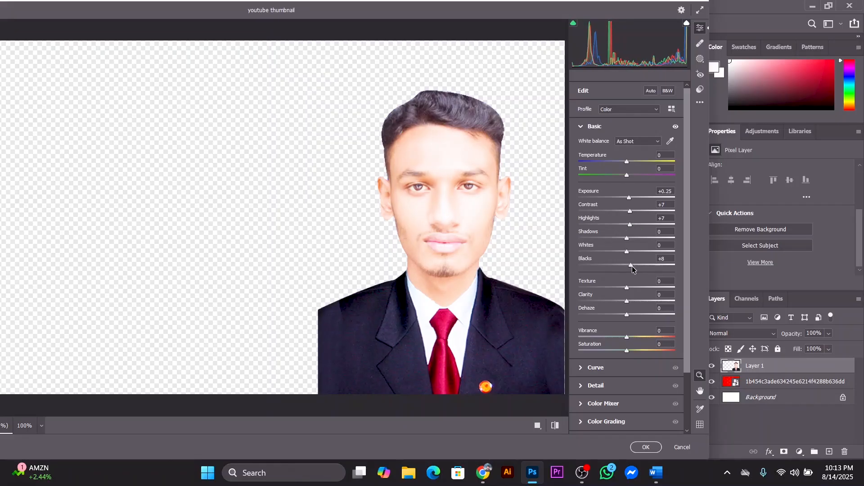
left_click_drag(629, 303, 632, 304)
scroll(642, 382, "down", 3)
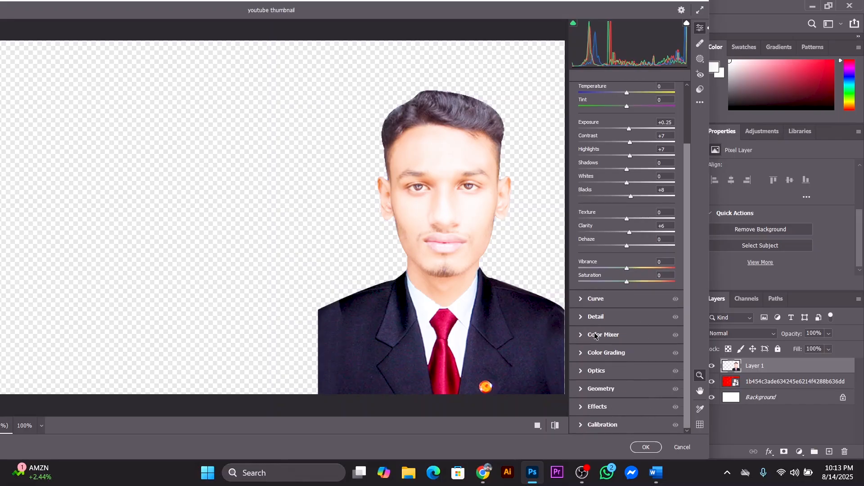
left_click(646, 447)
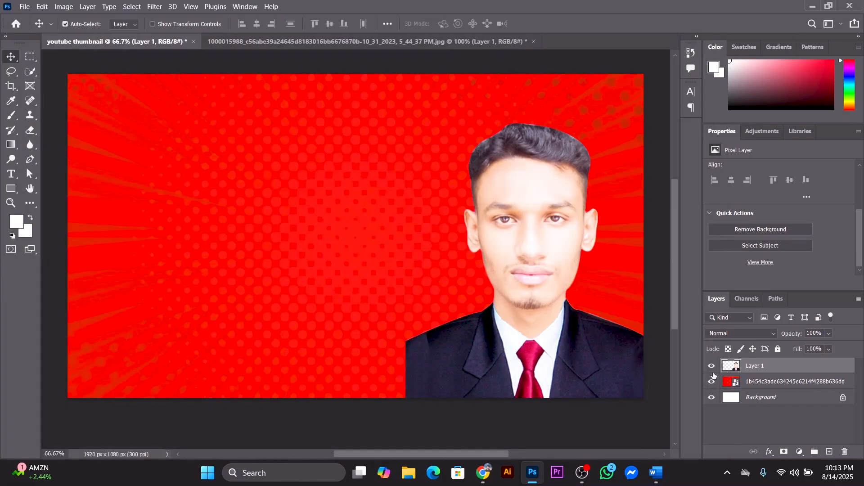
Step: Select the words "how to make" in the Word document, and return to the thumbnail in Photoshop
scroll(656, 366, "up", 1)
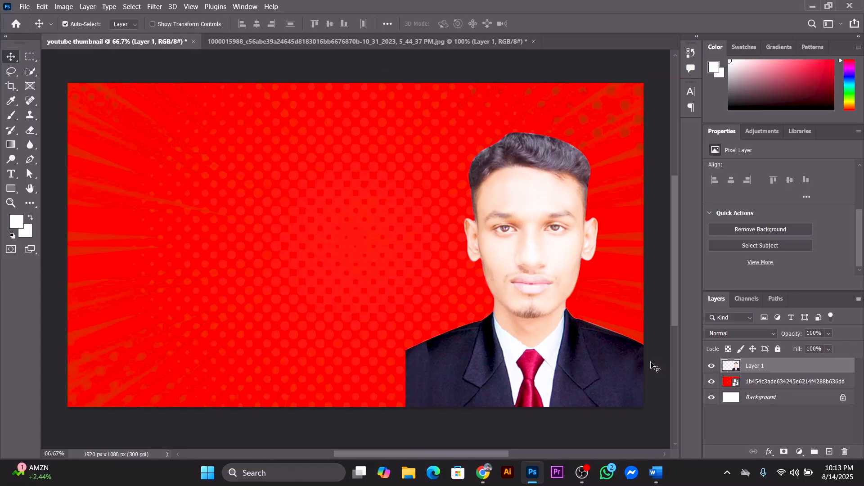
scroll(583, 354, "up", 2)
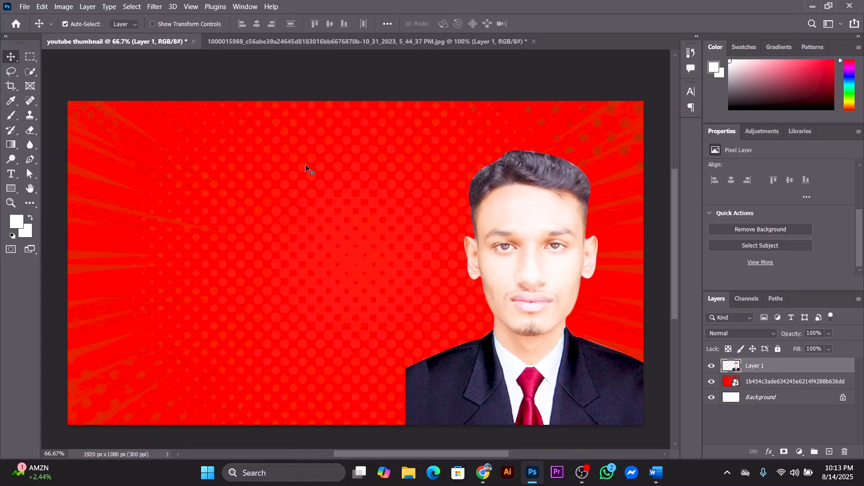
left_click(665, 478)
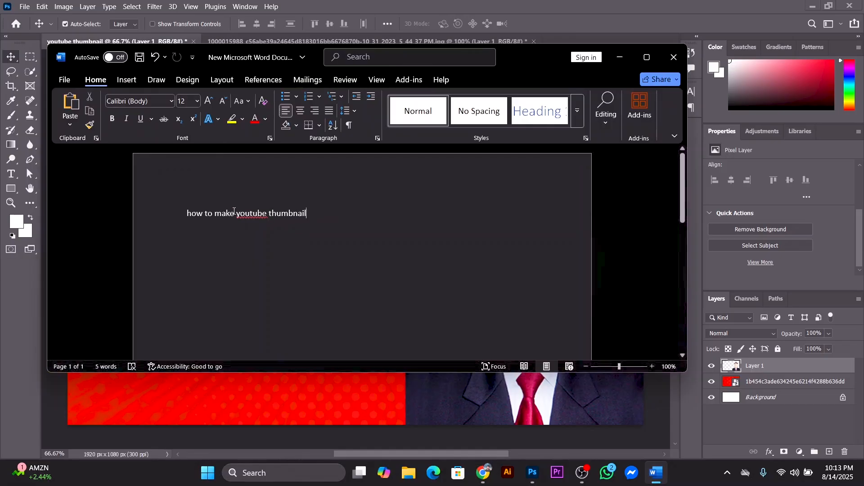
left_click_drag(236, 215, 171, 213)
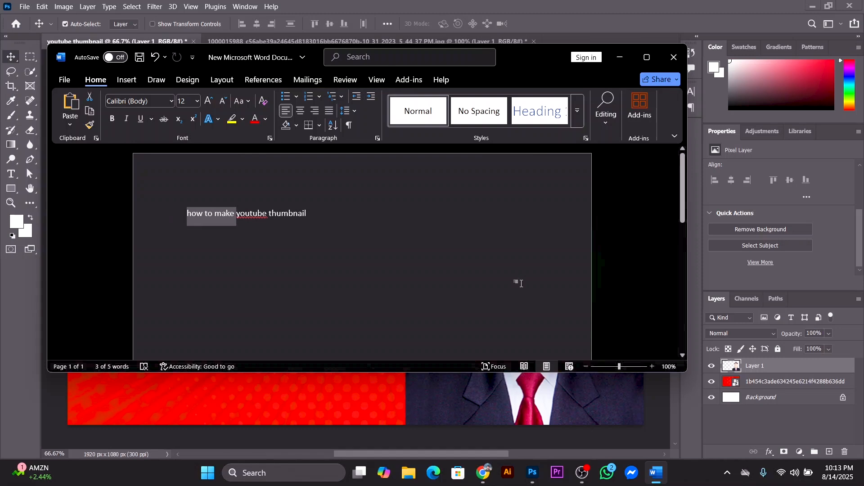
left_click(622, 55)
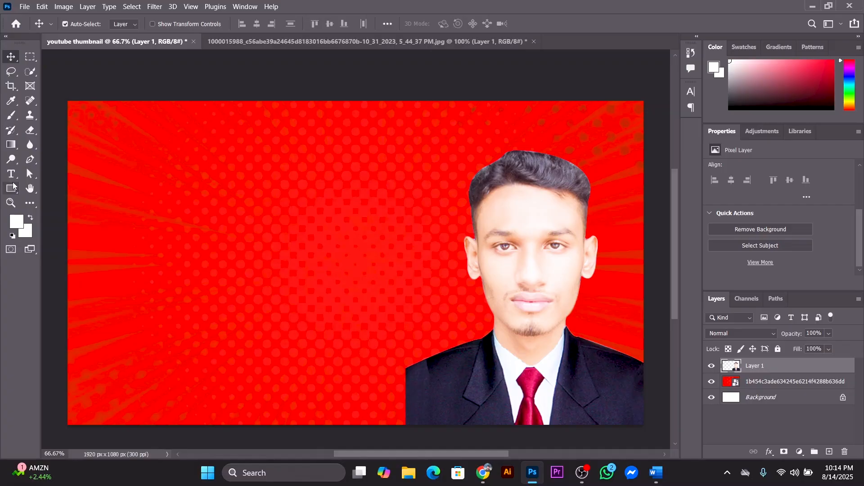
Step: Add a 20 pt text layer reading "how to make" on the left of the canvas and move it slightly down and right
left_click_drag(12, 175, 60, 177)
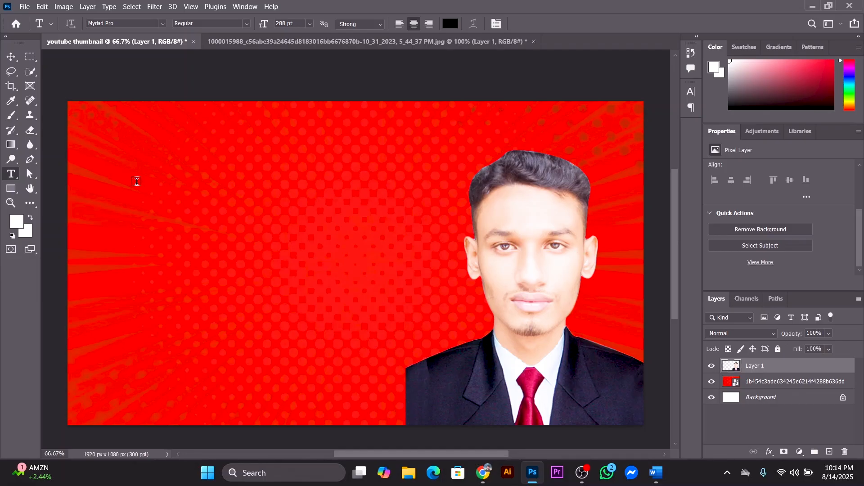
left_click(146, 183)
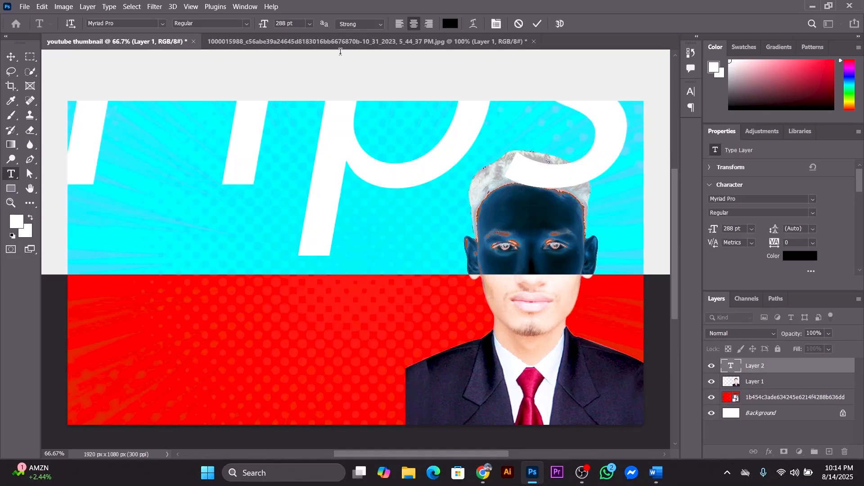
left_click_drag(299, 24, 255, 27)
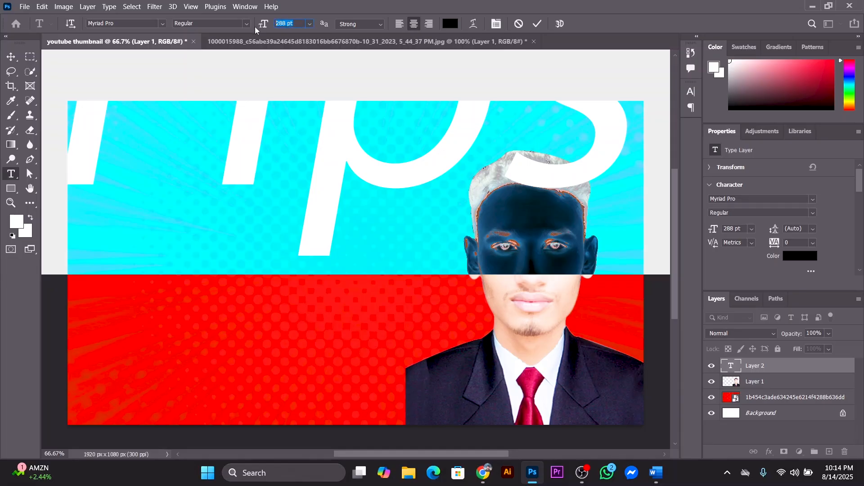
type("20")
key("Return")
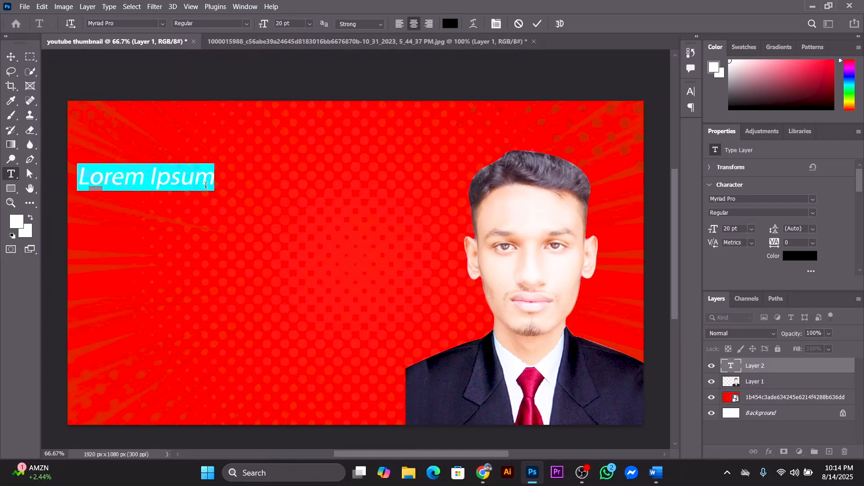
key("ctrl")
type("how to make")
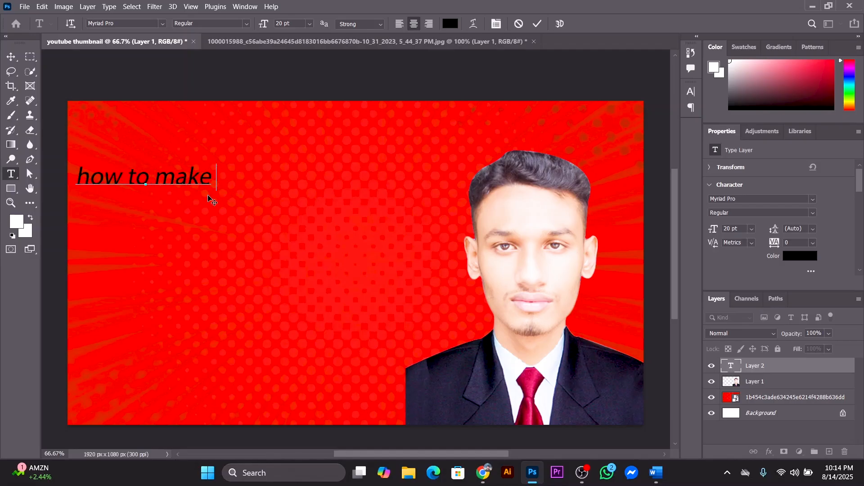
left_click(11, 57)
left_click_drag(136, 182, 170, 207)
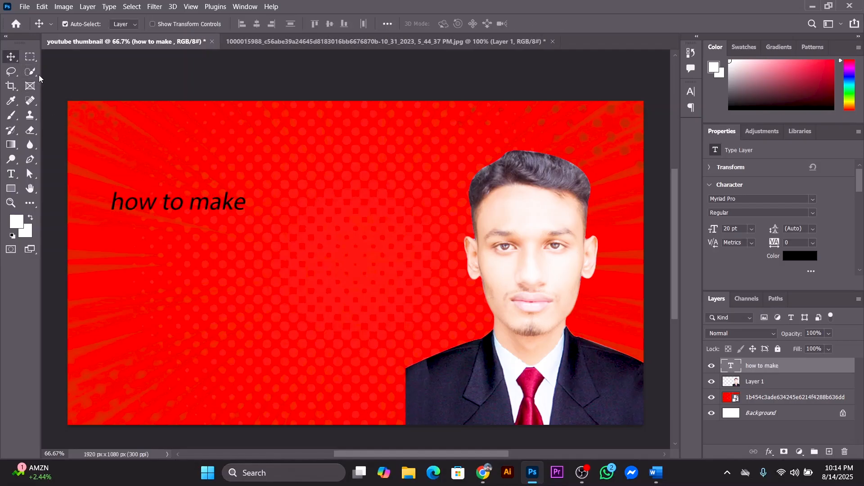
Step: Capitalise the first and last words of the text line so it reads "How to Make"
left_click(11, 160)
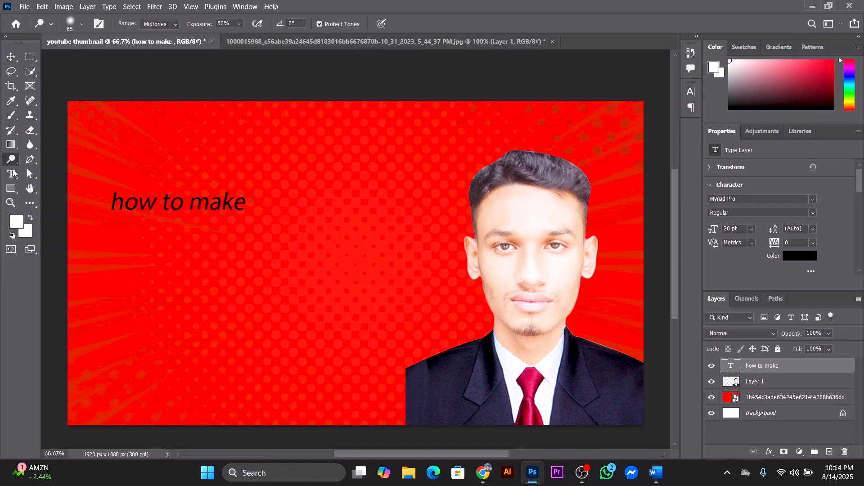
left_click(12, 174)
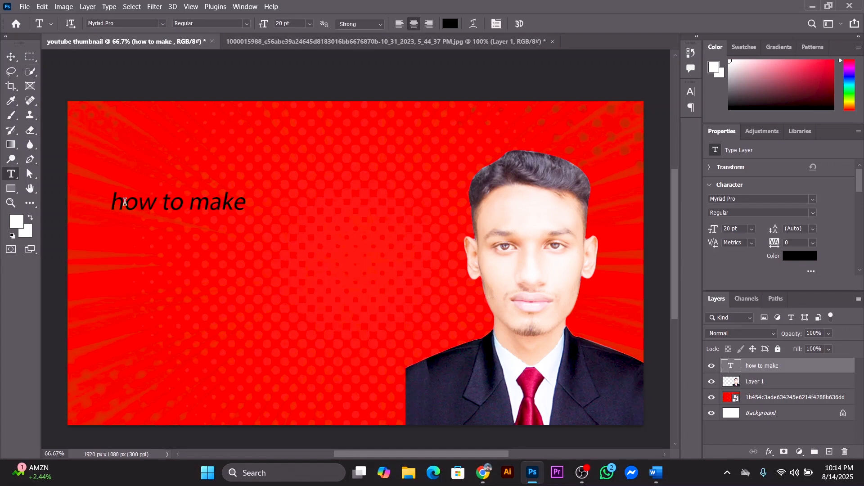
left_click_drag(124, 202, 109, 205)
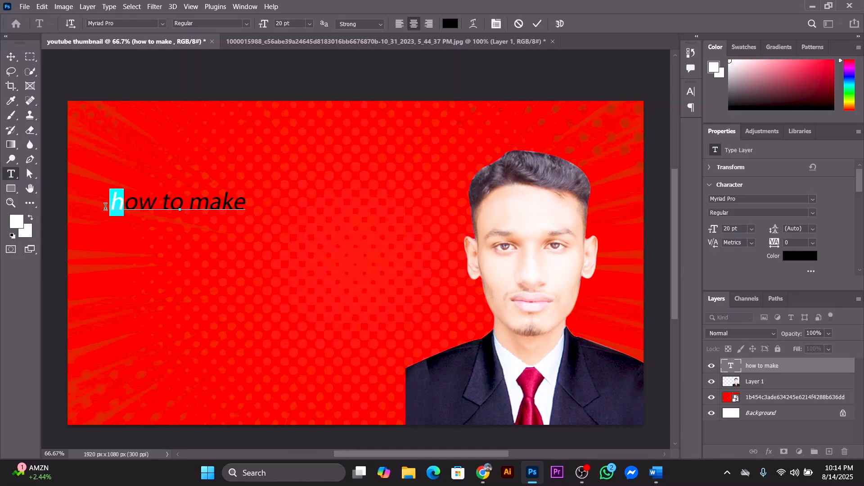
type("H")
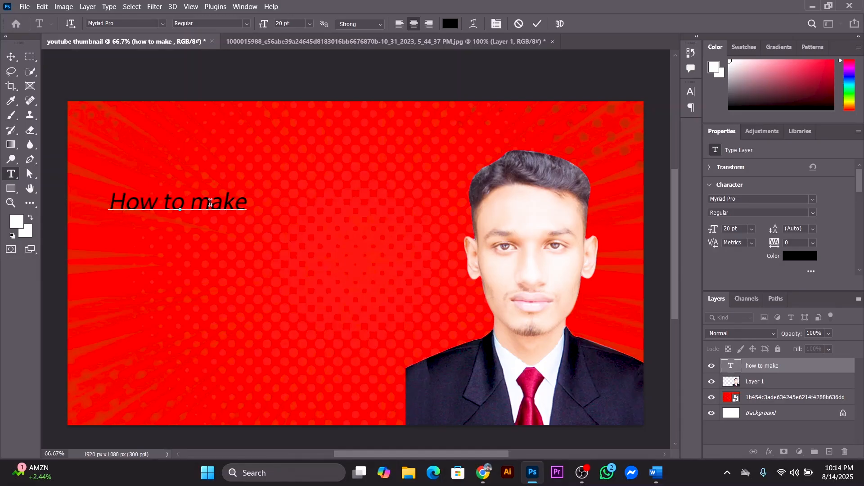
left_click_drag(211, 202, 192, 210)
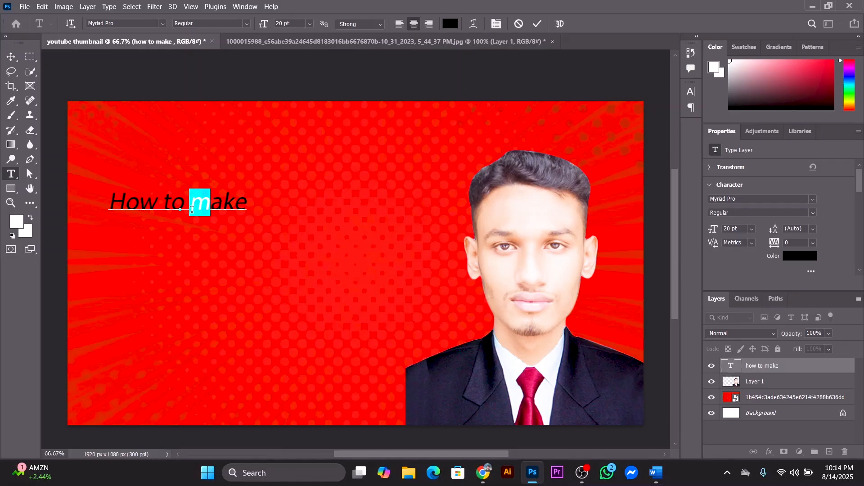
type("M")
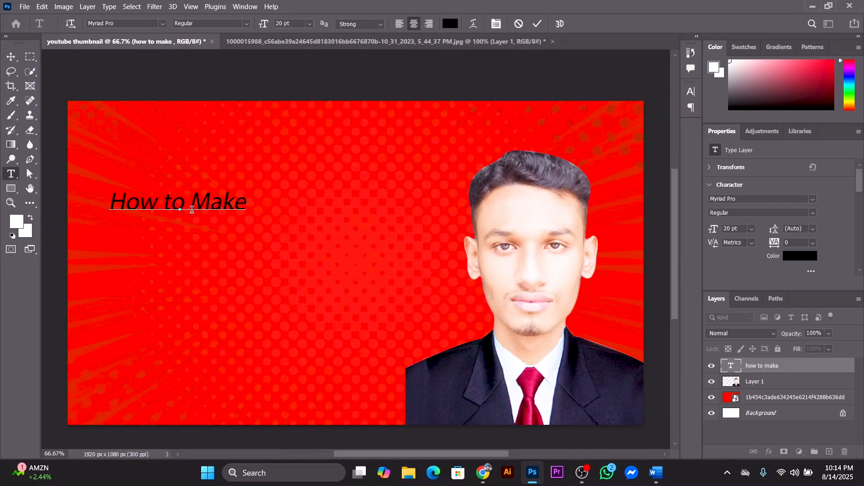
left_click(10, 63)
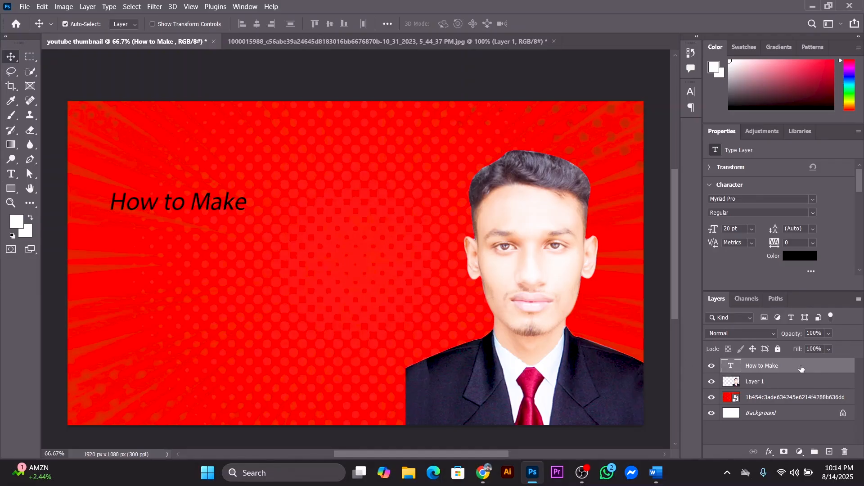
Step: Set the font of the "How to Make" text to Roboto Black
left_click(813, 199)
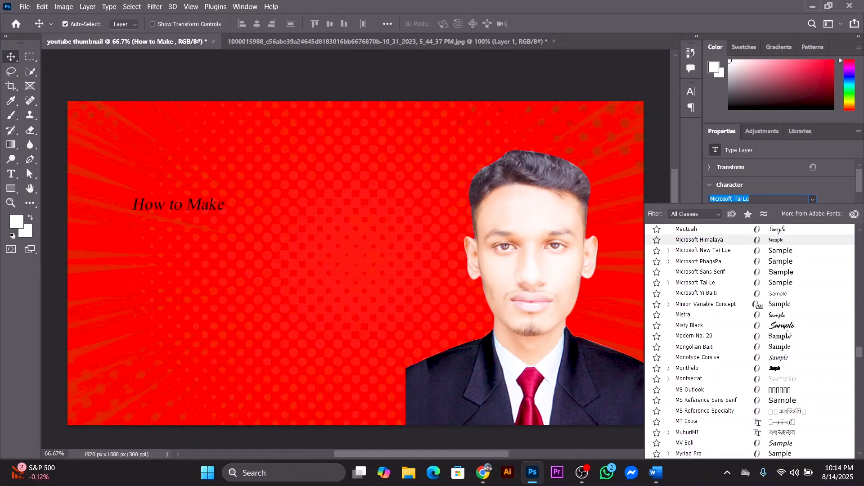
scroll(760, 304, "down", 1)
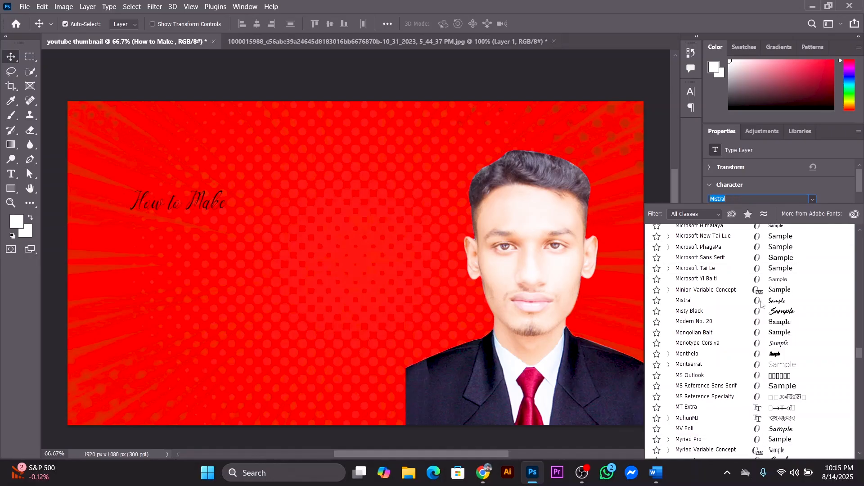
scroll(761, 305, "down", 1)
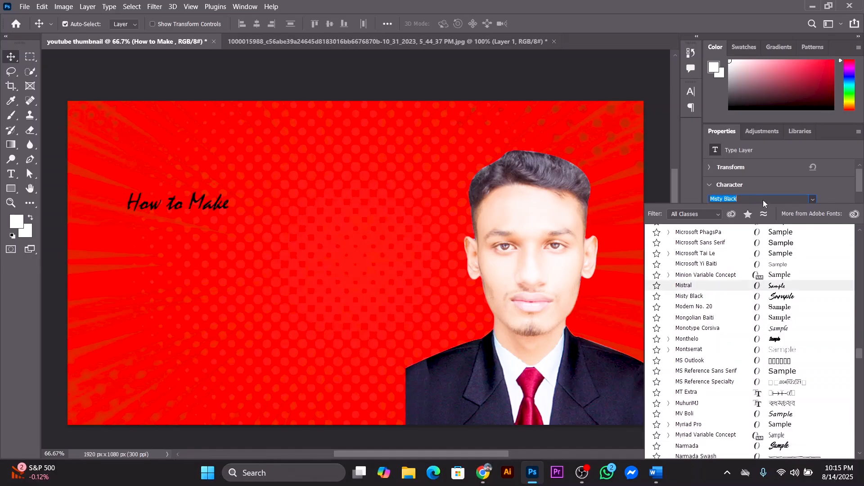
type("r")
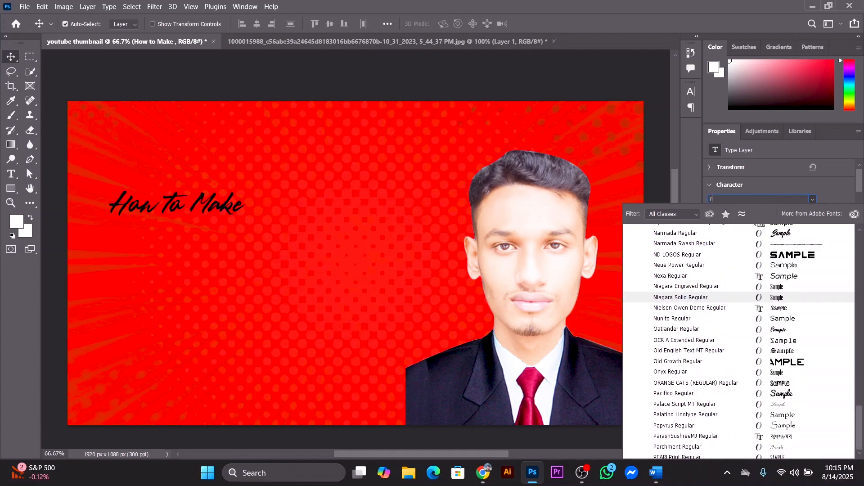
type("oboto")
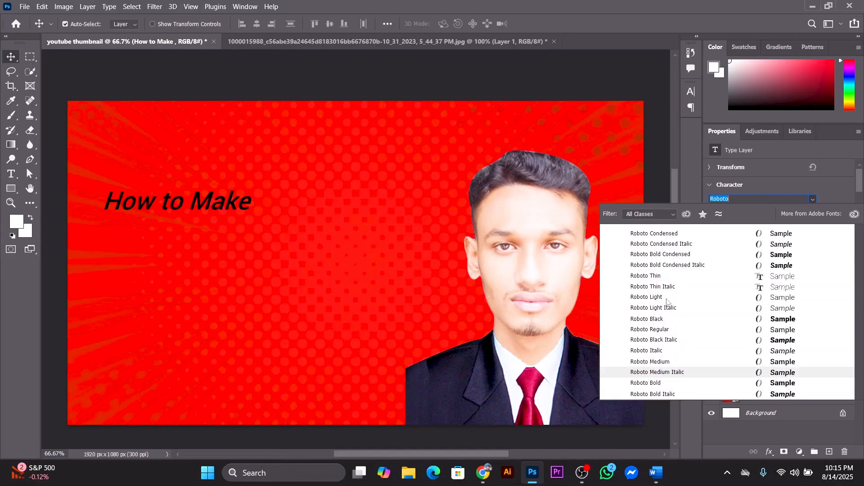
left_click(667, 322)
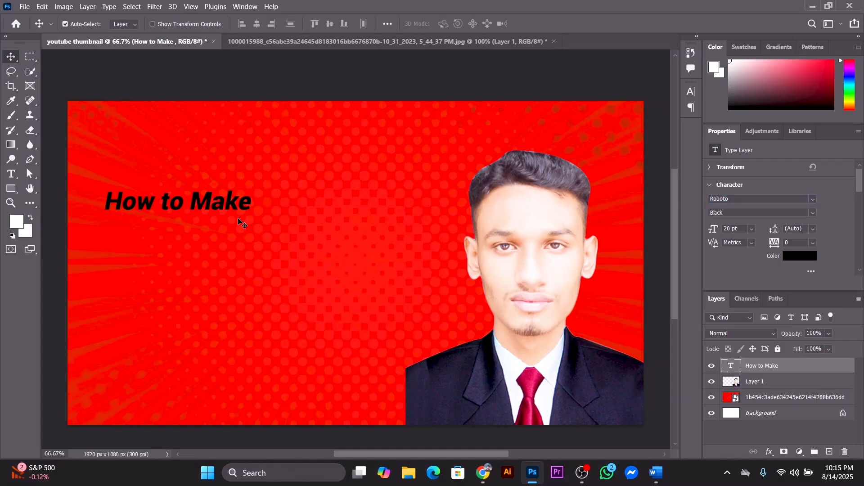
Step: Shift the "How to Make" line slightly right and down, and duplicate it just below
mouse_move(211, 205)
left_mouse_down()
mouse_move(219, 212)
mouse_move(205, 203)
left_mouse_up()
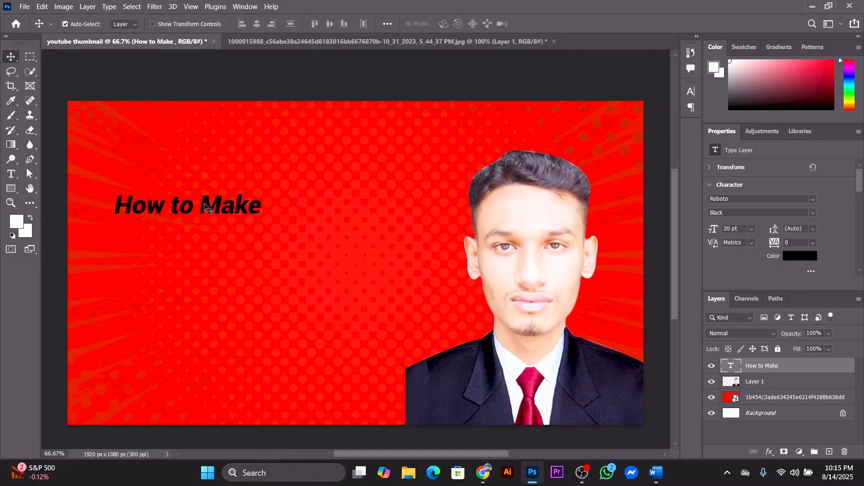
left_click_drag(204, 207, 212, 260, "alt")
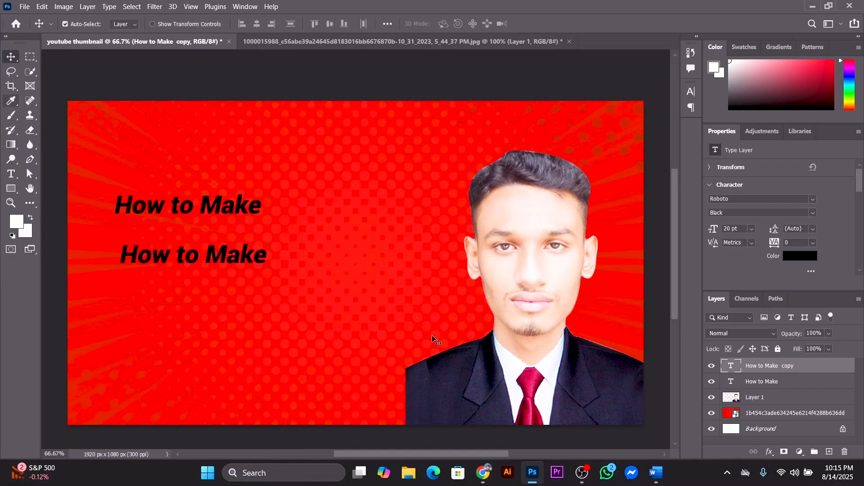
Step: Copy the words "youtube thumbnail" from the Word document and return to the thumbnail in Photoshop
left_click(660, 476)
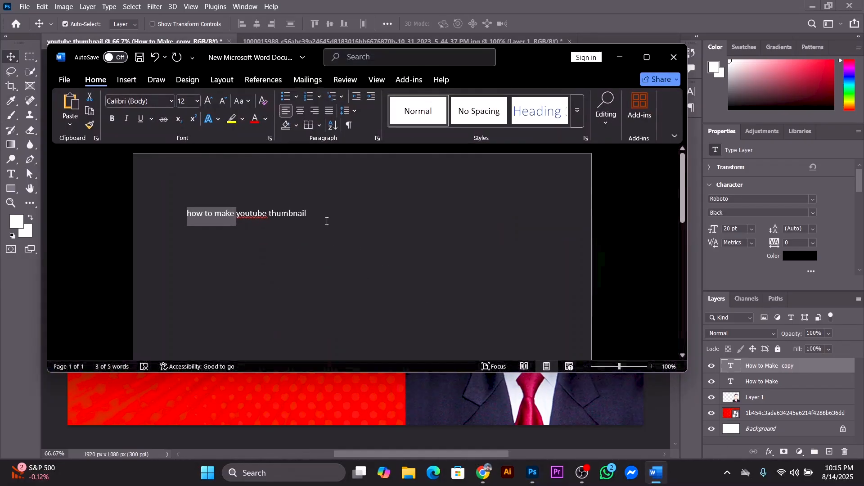
left_click_drag(326, 217, 260, 230)
key("ctrl+c")
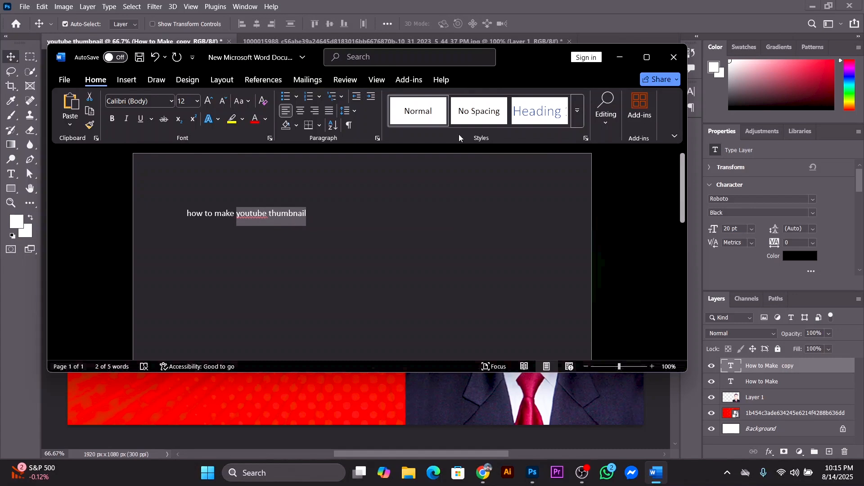
left_click(623, 65)
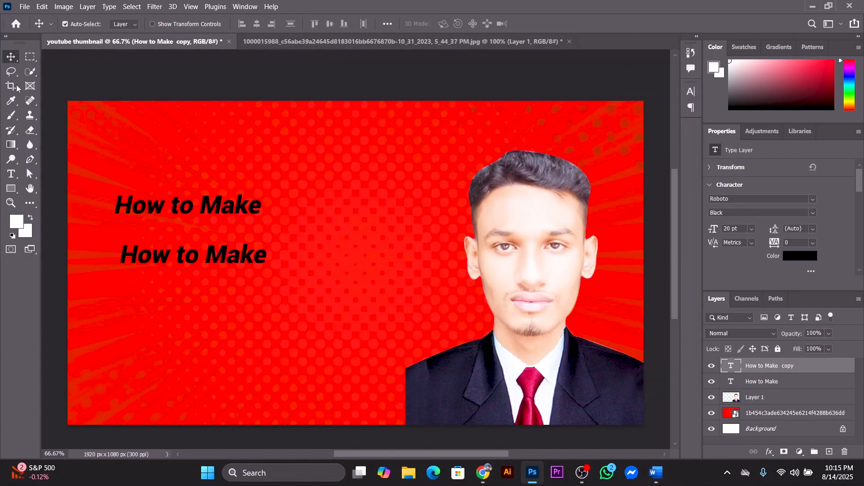
Step: Replace the text of the lower "How to Make" copy with the copied words "youtube thumbnail"
left_click(11, 175)
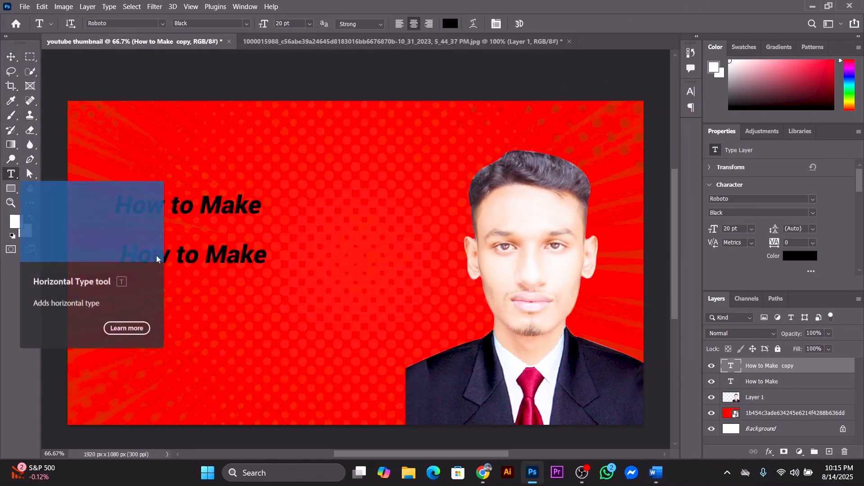
left_click_drag(263, 254, 123, 260)
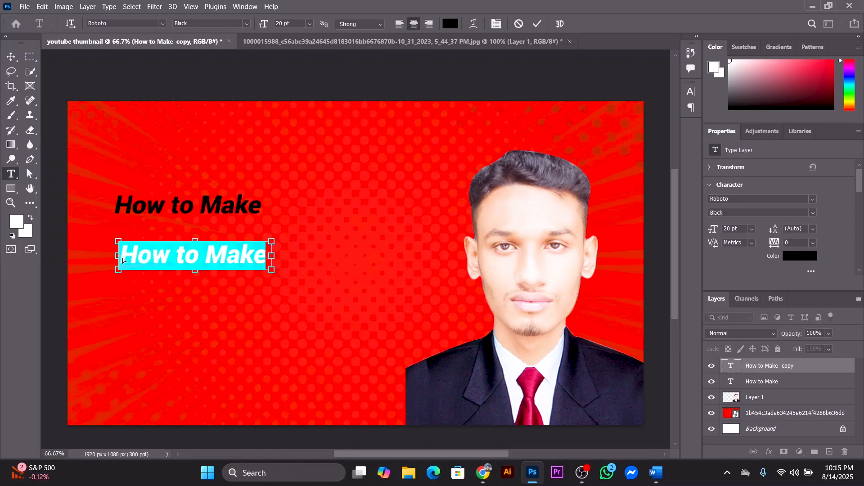
key("ctrl+v")
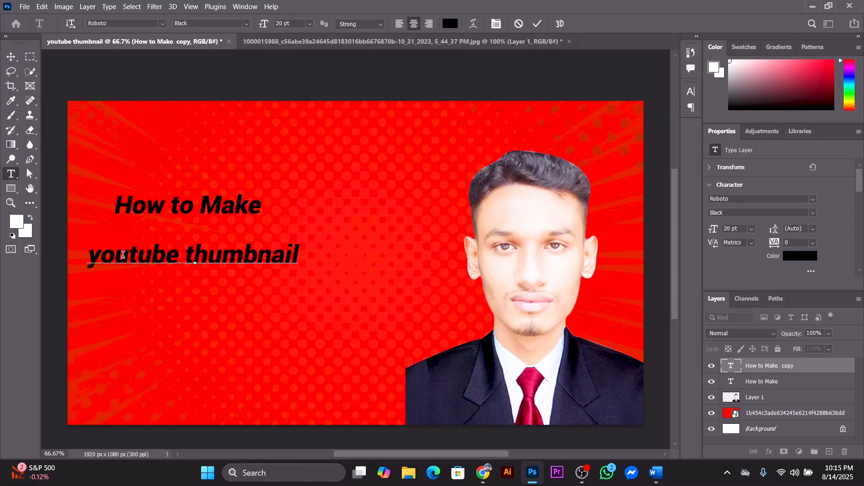
left_click(10, 58)
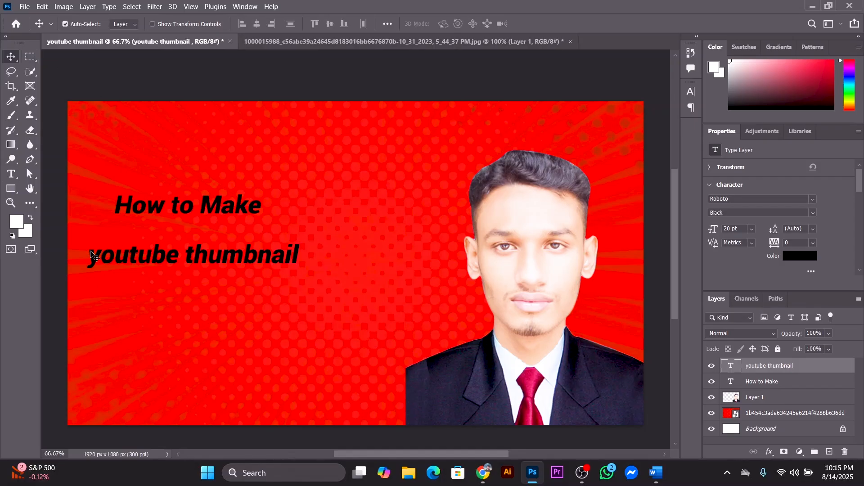
Step: Capitalise the lower line to read "Youtube Thumbnail" and shift it slightly right beneath the upper line
left_click(11, 174)
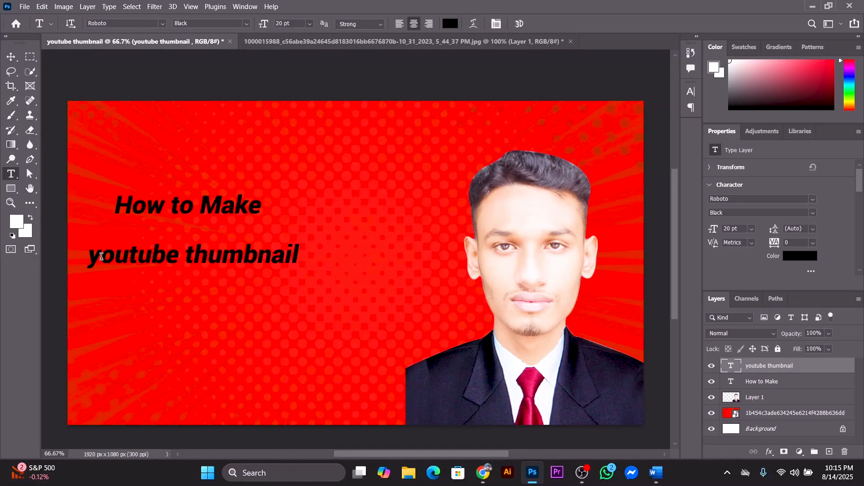
left_click_drag(102, 256, 85, 257)
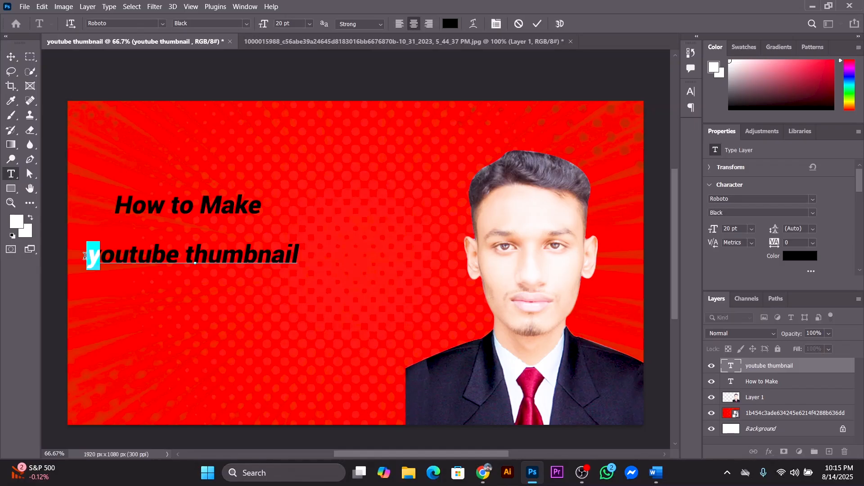
type("Y")
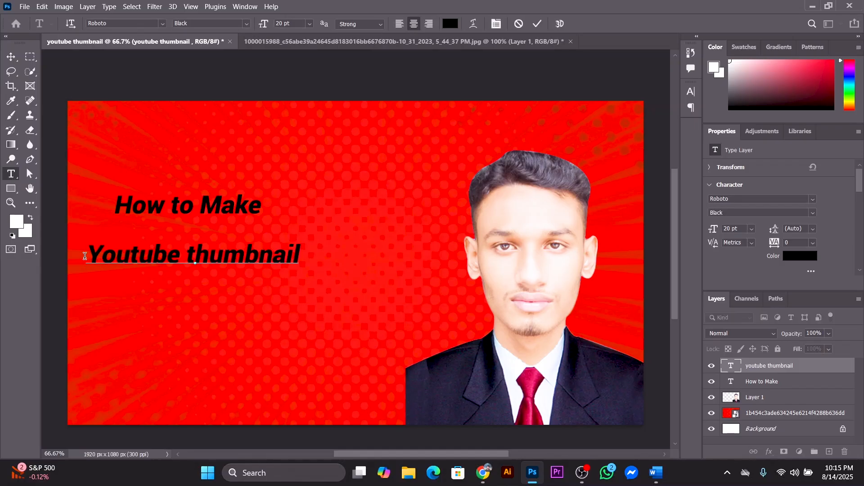
left_click_drag(195, 257, 187, 257)
type("T")
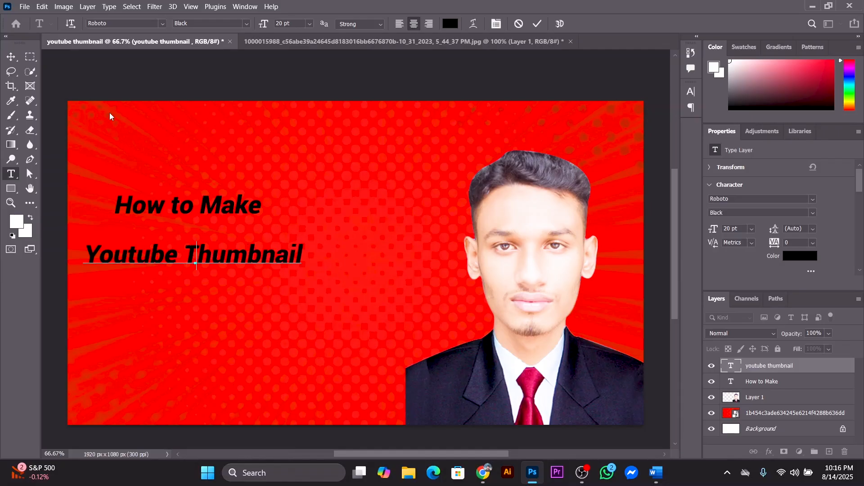
left_click(11, 57)
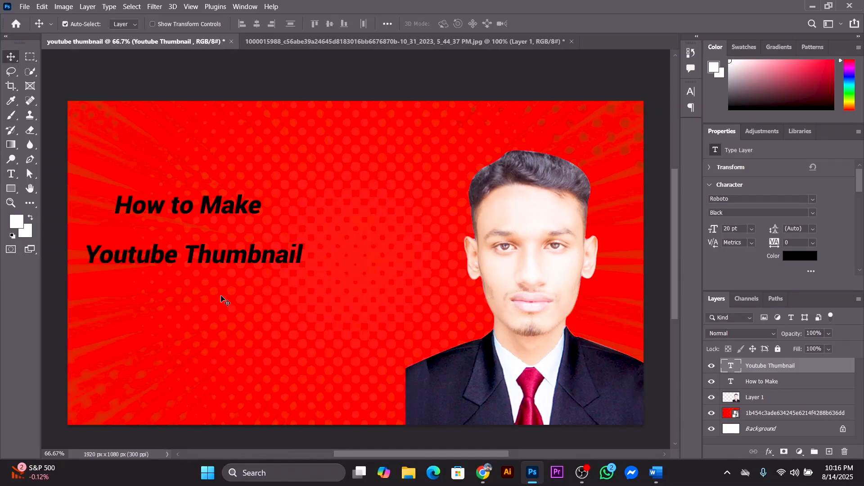
left_click_drag(204, 262, 219, 261)
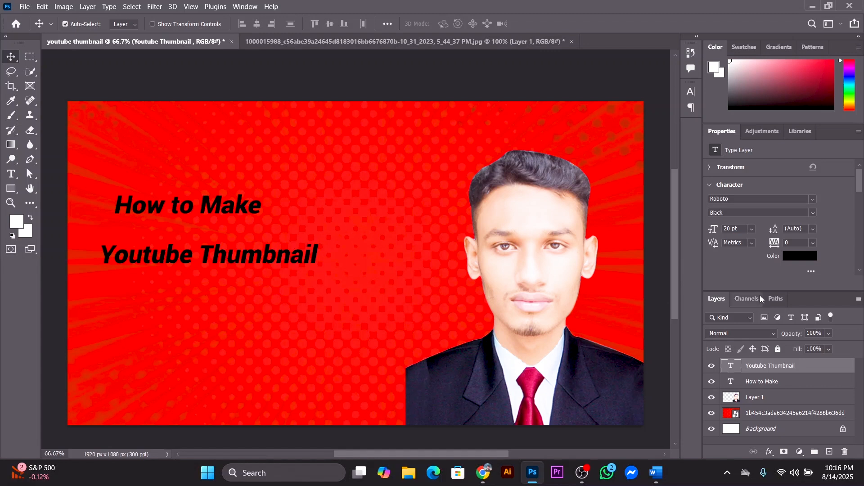
Step: Recolour the "Youtube Thumbnail" line white (ffffff) and the "How to Make" line near-white (fdfdfd)
left_click(811, 261)
left_click_drag(500, 138, 472, 111)
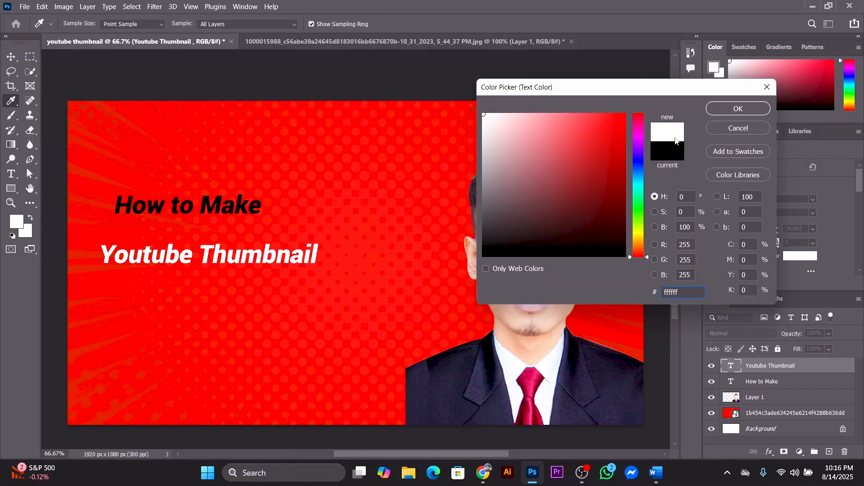
left_click(745, 110)
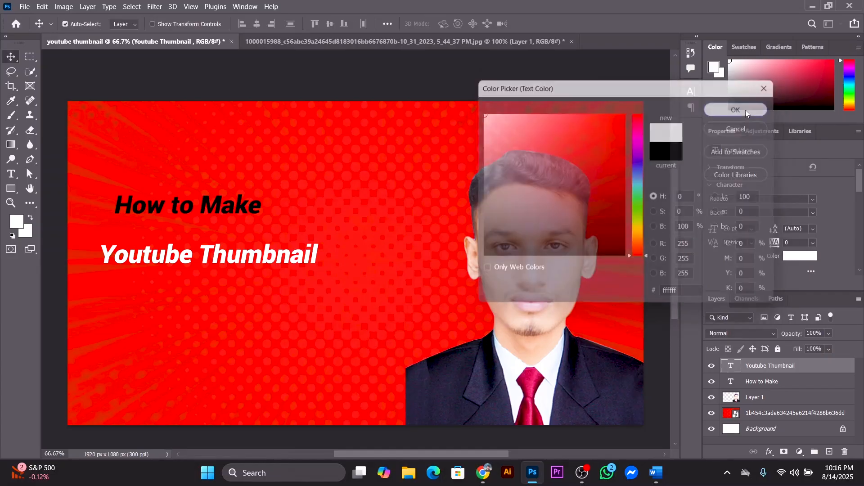
left_click(198, 203)
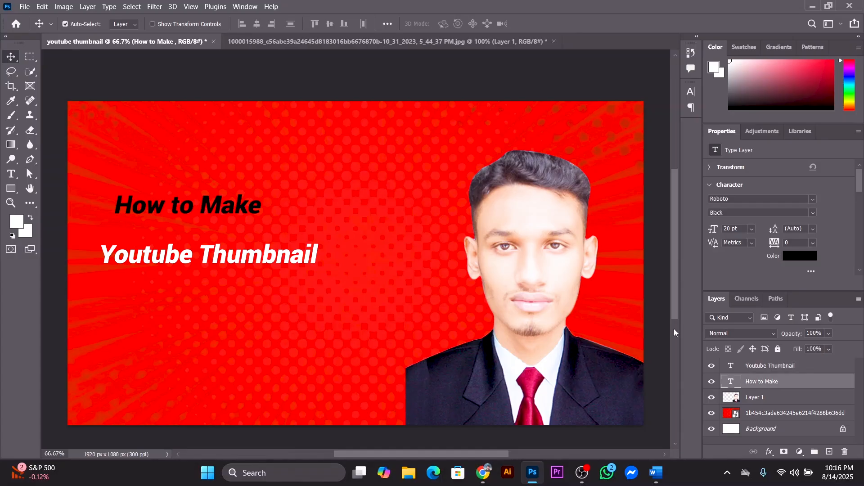
left_click(788, 259)
mouse_move(520, 145)
left_mouse_down()
mouse_move(486, 117)
mouse_move(465, 118)
mouse_move(476, 122)
left_mouse_up()
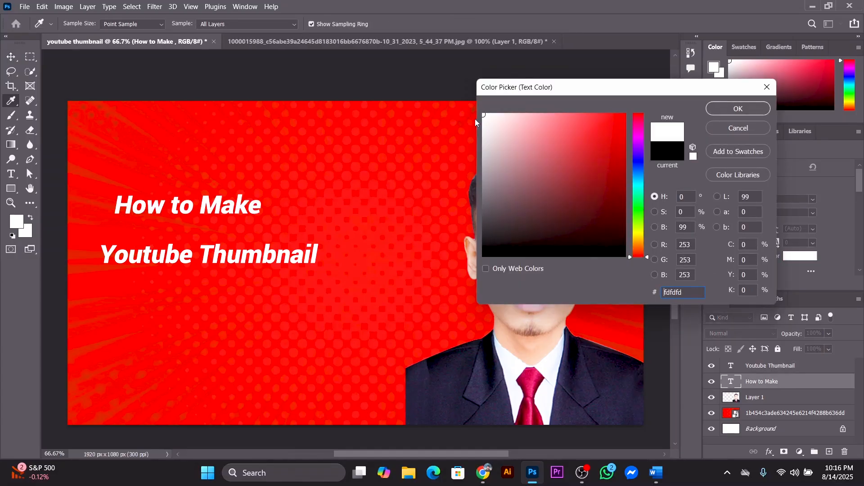
left_click(761, 109)
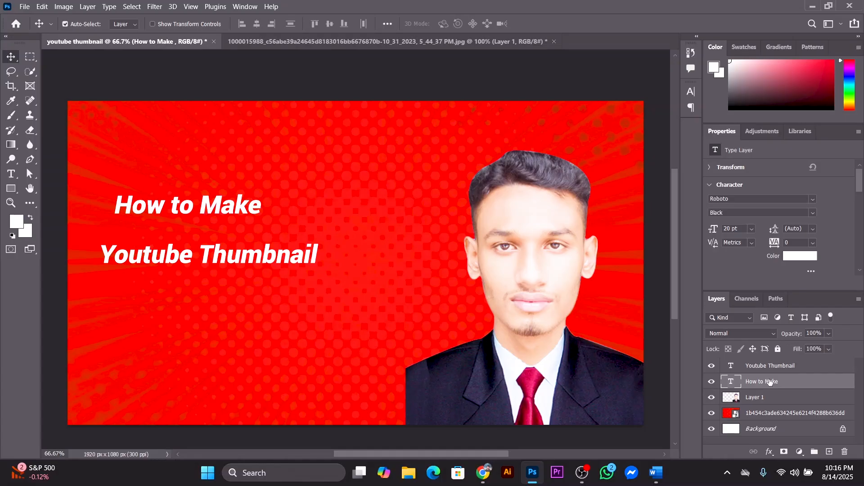
Step: Try a linear gradient overlay on the "How to Make" line with an orange (f46f04) starting colour stop
double_click(821, 382)
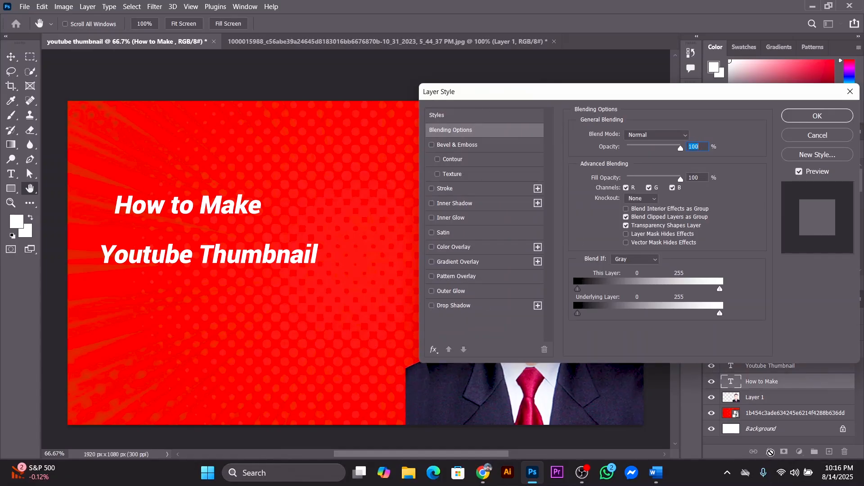
left_click(461, 265)
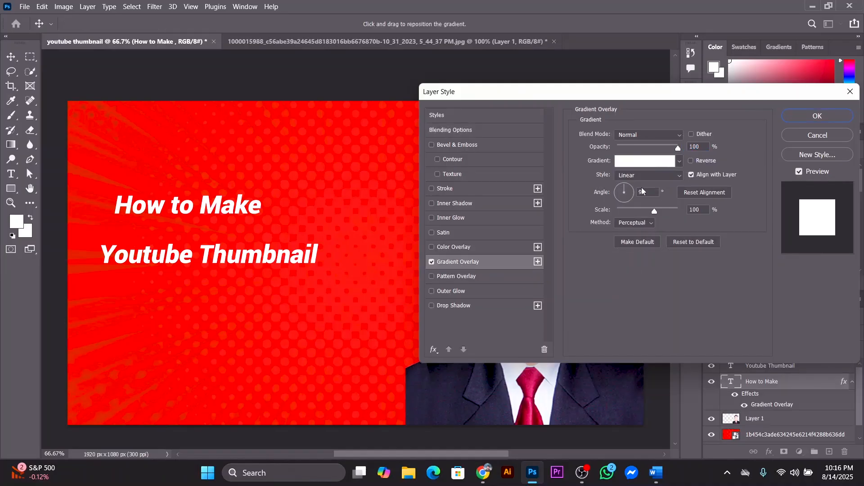
left_click(645, 161)
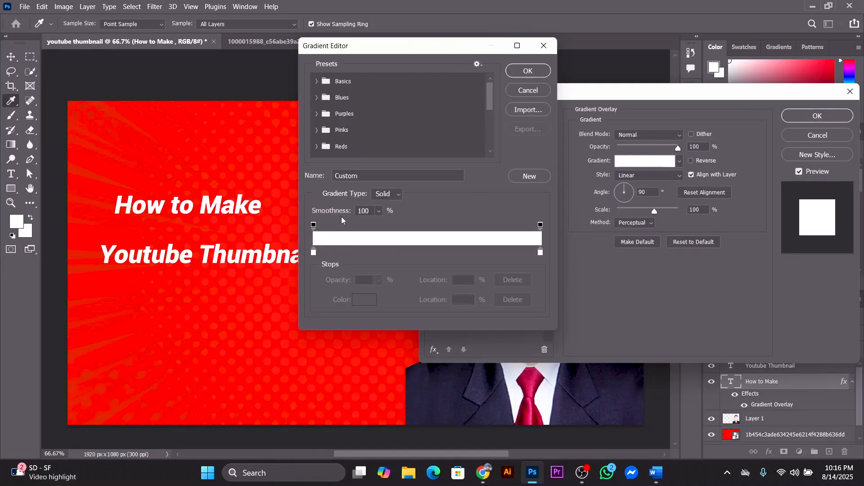
double_click(314, 253)
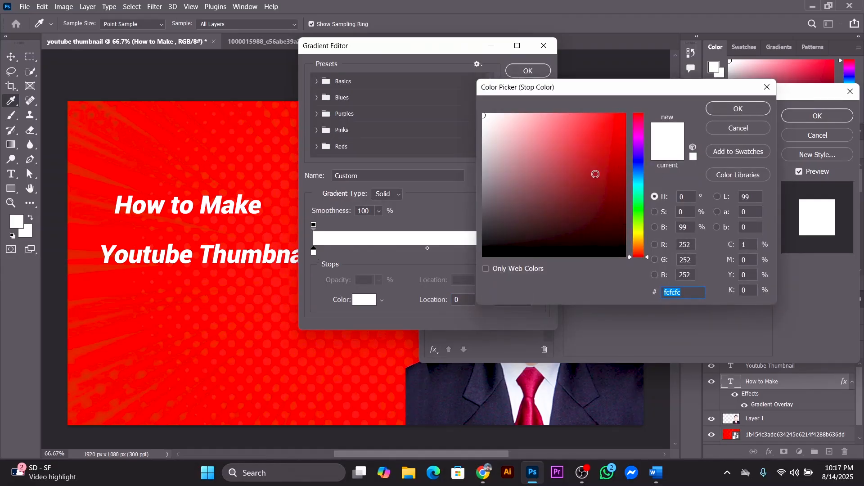
left_click_drag(644, 252, 640, 246)
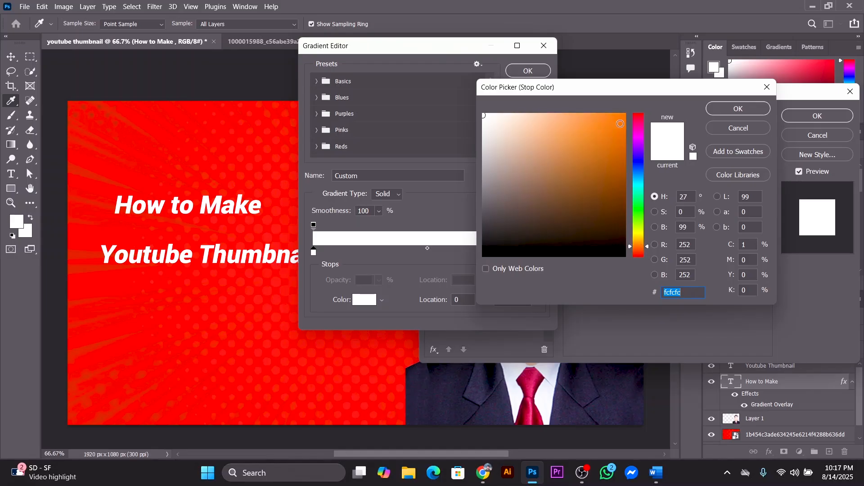
left_click(621, 124)
left_click(622, 120)
left_click(625, 121)
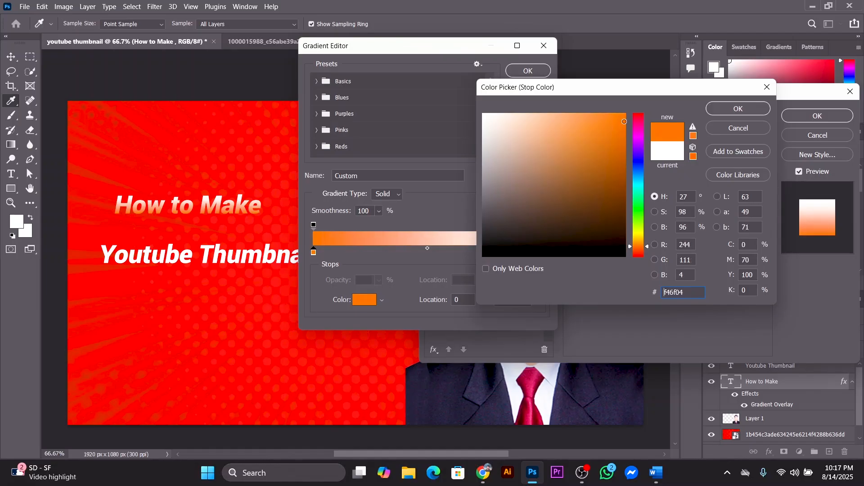
left_click(738, 109)
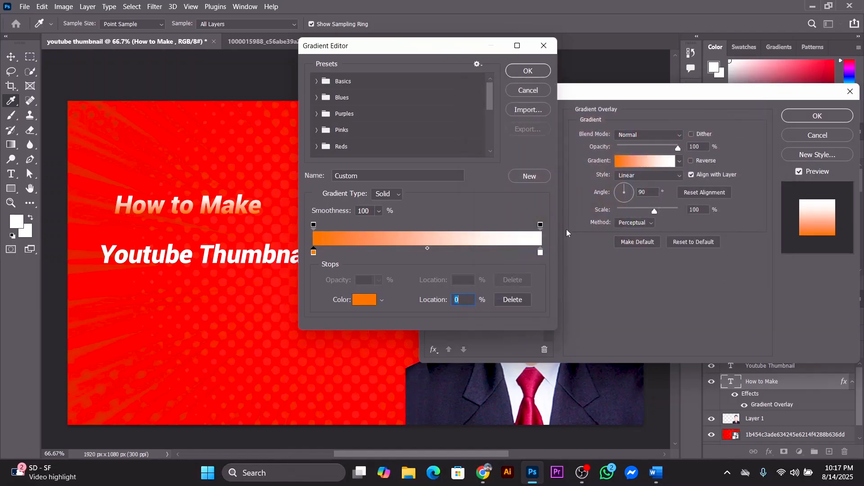
Step: Try blue (0088de) for the gradient's end stop, and discard the gradient overlay on "How to Make"
double_click(541, 253)
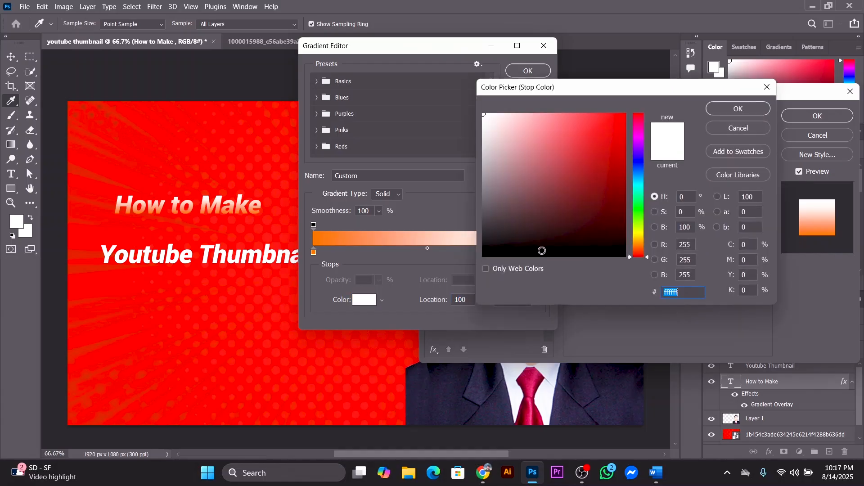
left_click(624, 179)
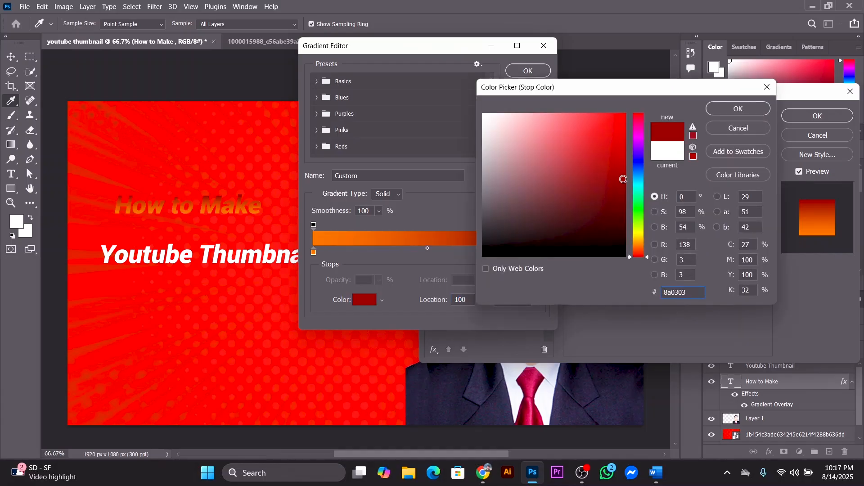
left_click_drag(623, 179, 632, 135)
left_click_drag(639, 193, 638, 179)
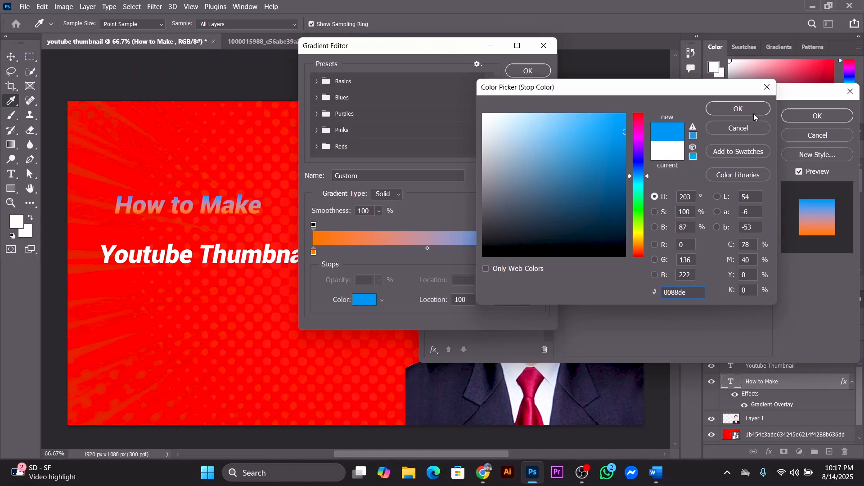
left_click(764, 96)
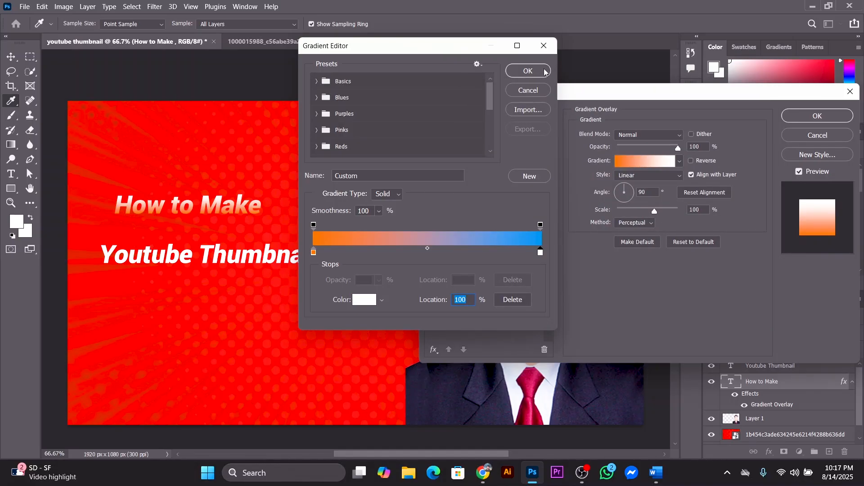
left_click(545, 46)
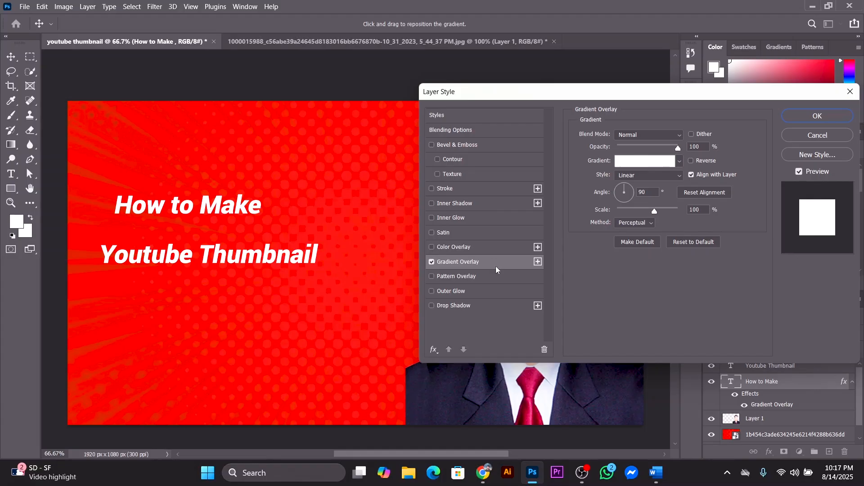
left_click(432, 262)
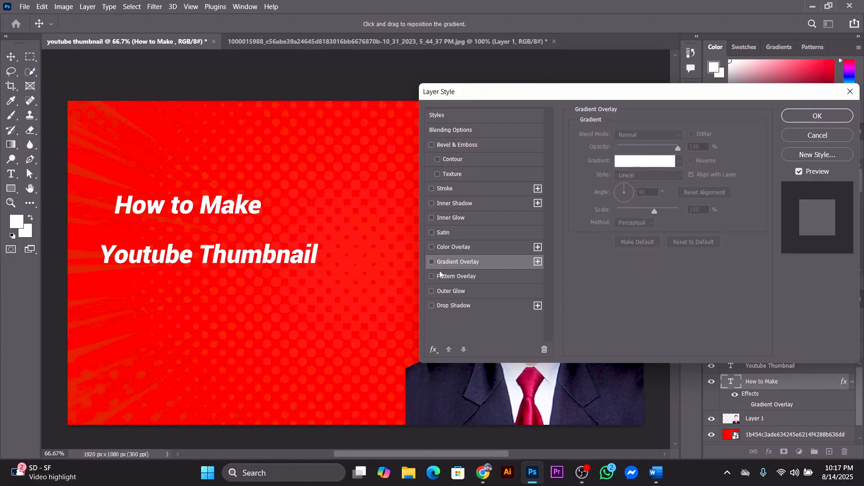
Step: Try a black drop shadow in Multiply mode on "How to Make", and cancel the layer style changes
left_click(441, 307)
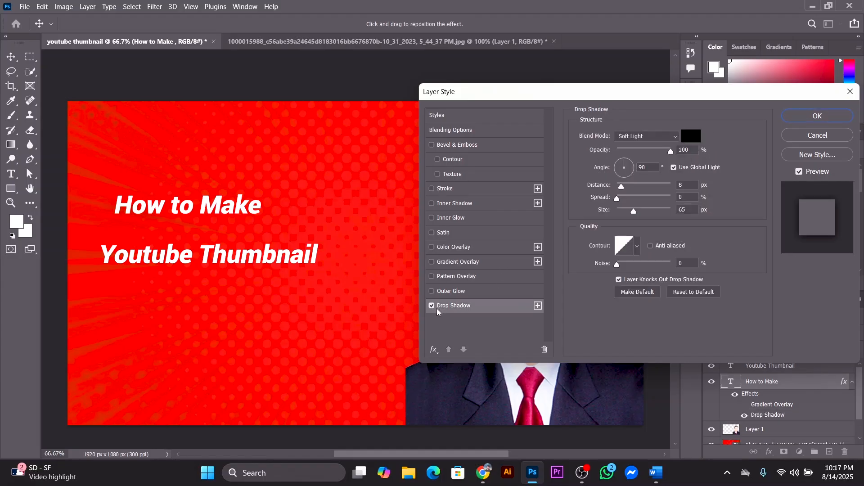
left_click(673, 137)
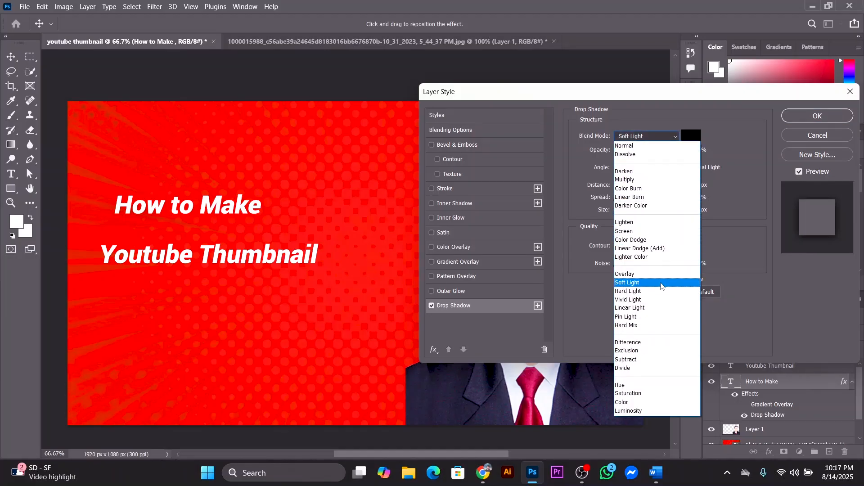
left_click(639, 180)
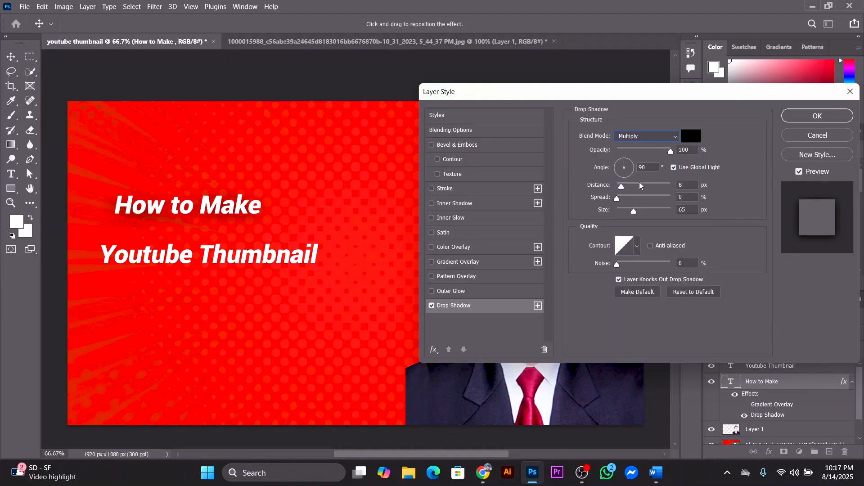
left_click(432, 308)
left_click(814, 136)
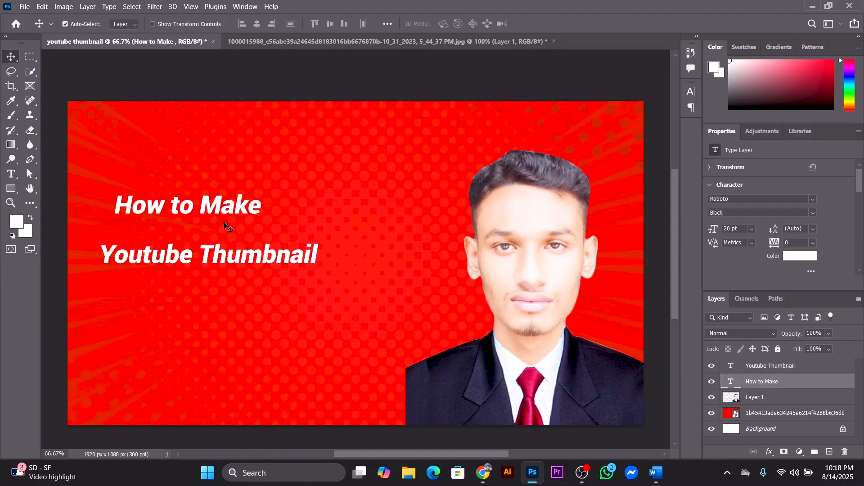
Step: Shift both title lines right and slightly down, moving "How to Make" about 96 px right and 26 px down
left_click_drag(215, 211, 242, 220)
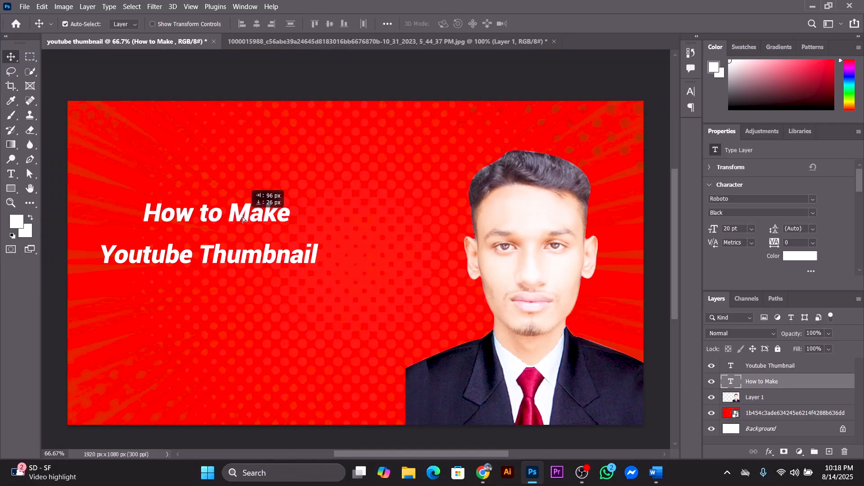
left_click_drag(234, 251, 333, 258)
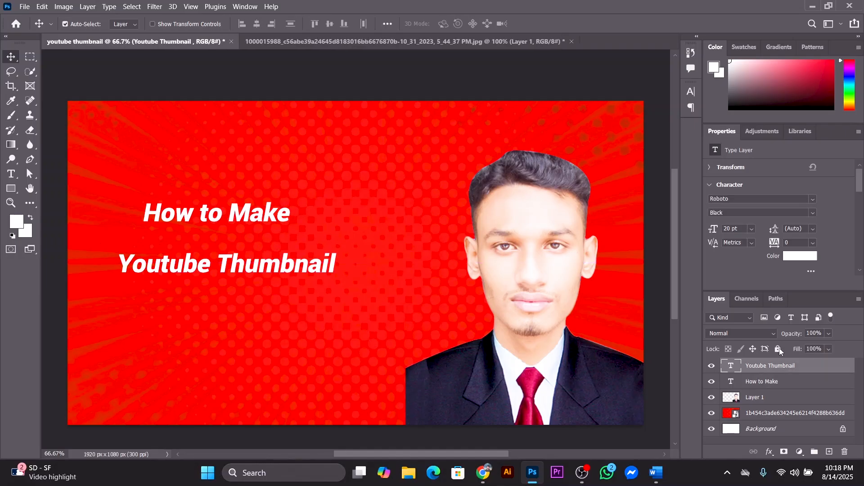
left_click(776, 383)
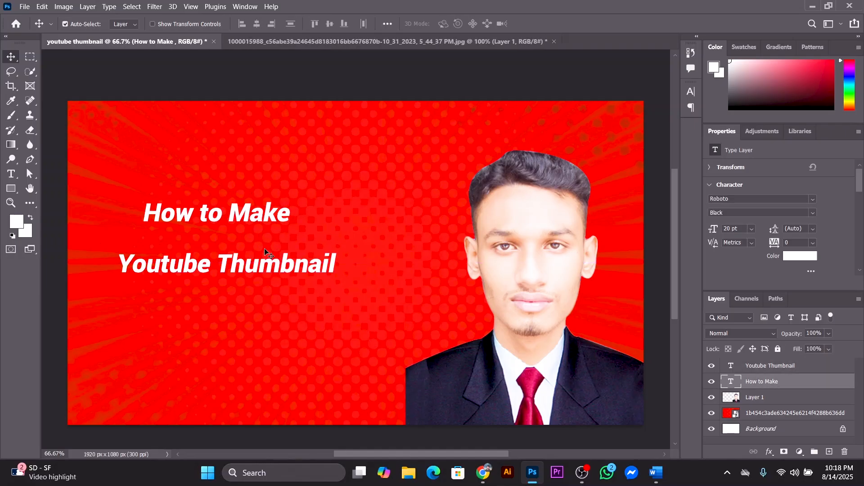
Step: Add a new layer above the portrait and draw a rectangle about 590 x 123 px behind "How to Make"
left_click(761, 398)
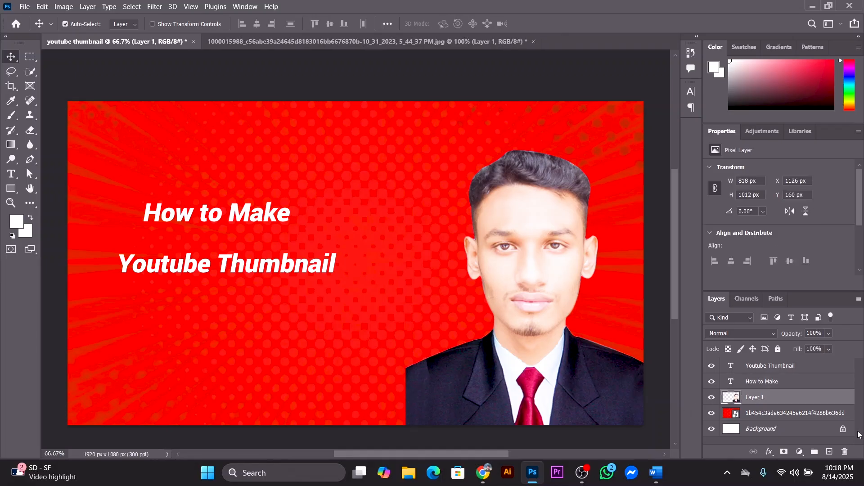
left_click(830, 452)
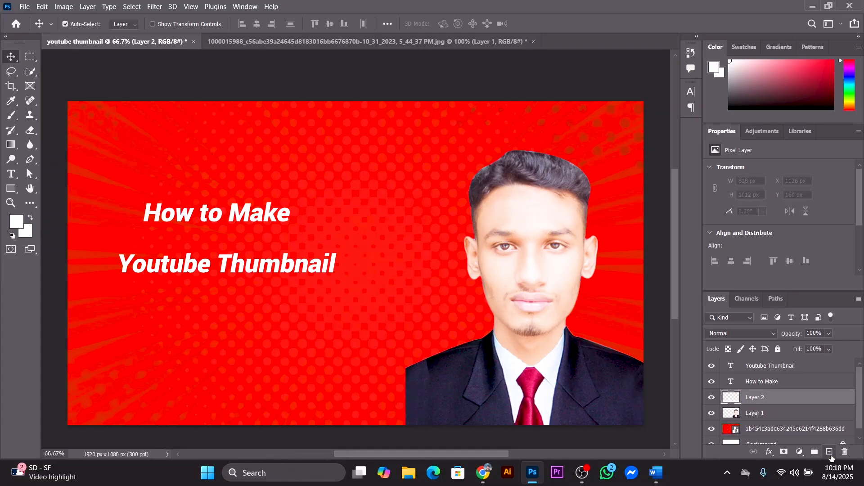
left_click(15, 190)
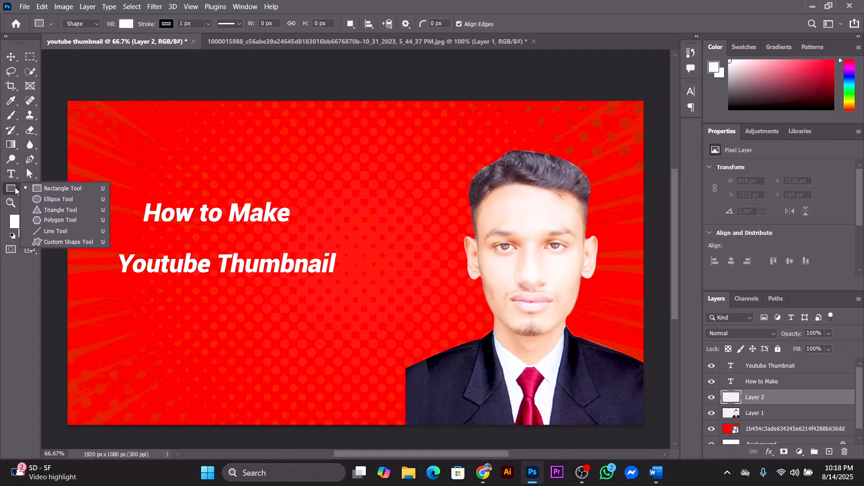
left_click(78, 188)
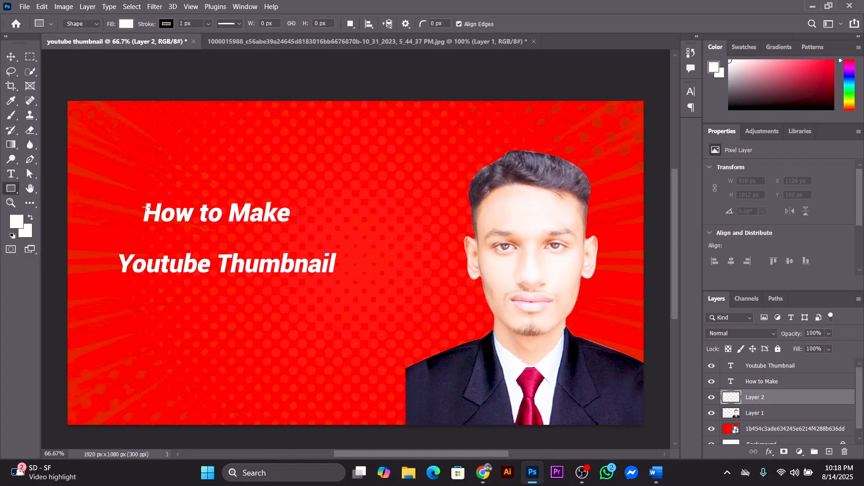
left_click_drag(130, 195, 306, 232)
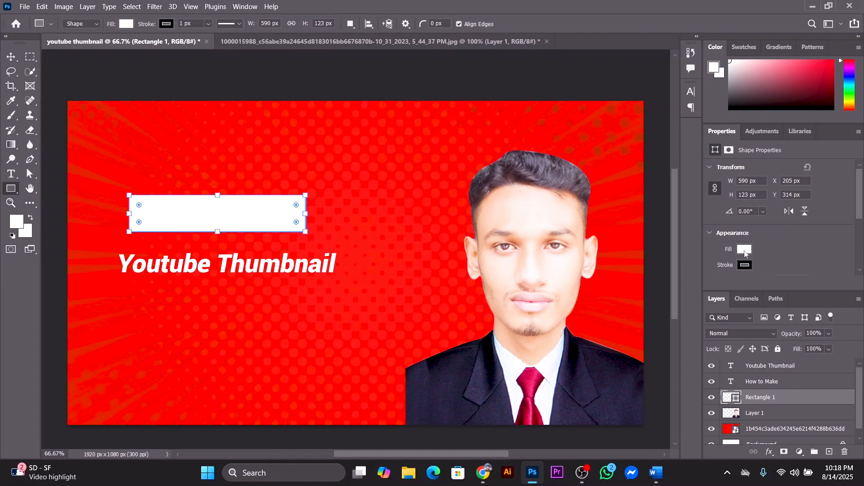
Step: Try teal, orange and red fills on the rectangle behind "How to Make", and set its fill to black
left_click(745, 250)
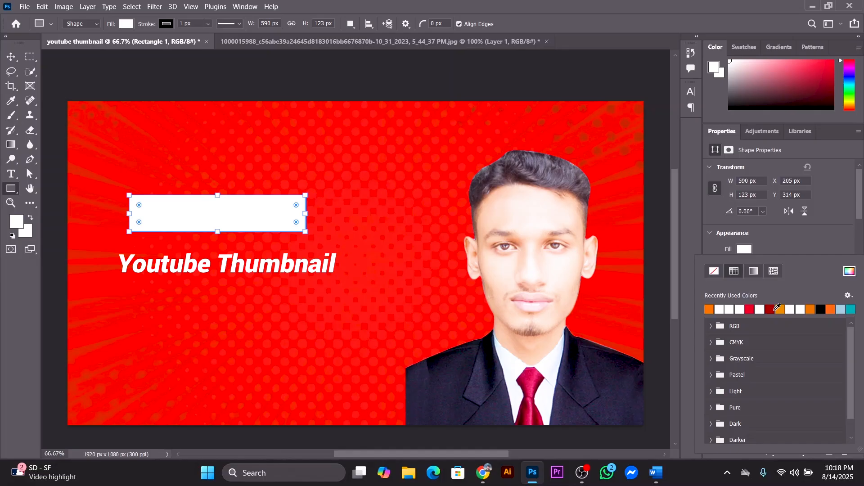
left_click(852, 309)
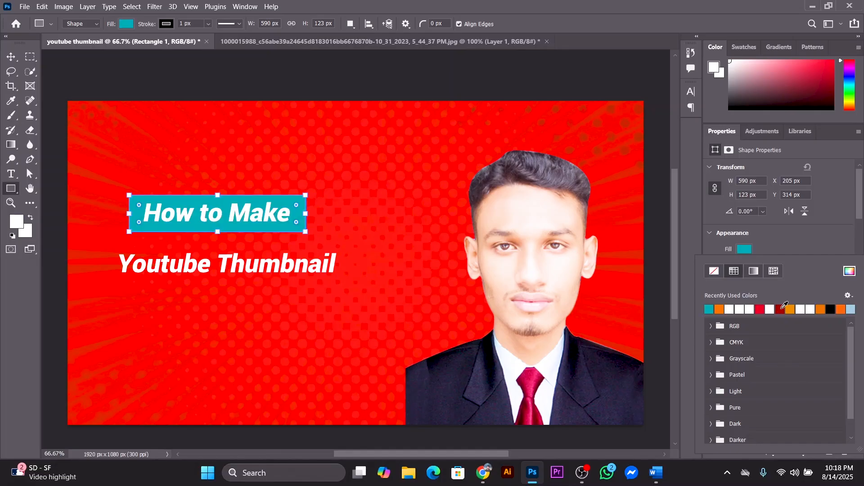
left_click(822, 309)
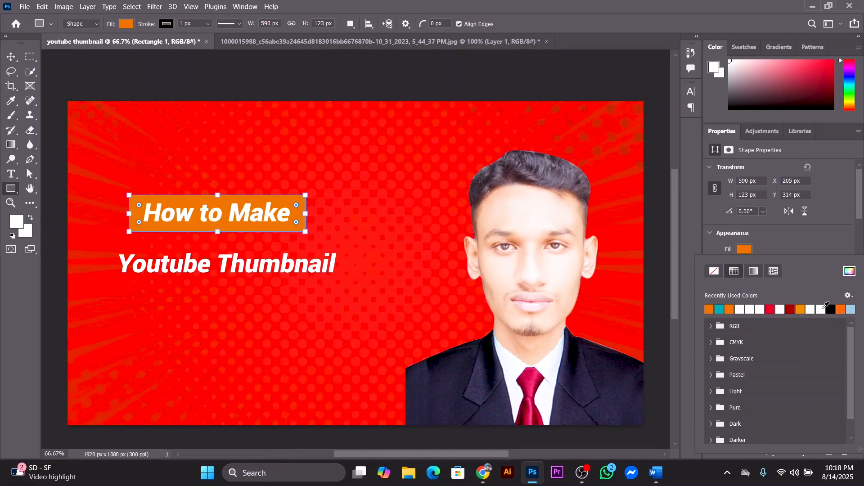
left_click(771, 308)
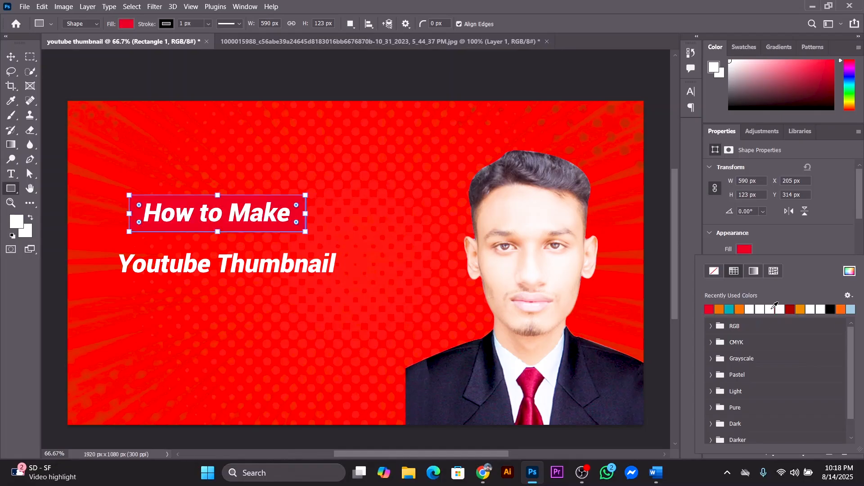
left_click(831, 310)
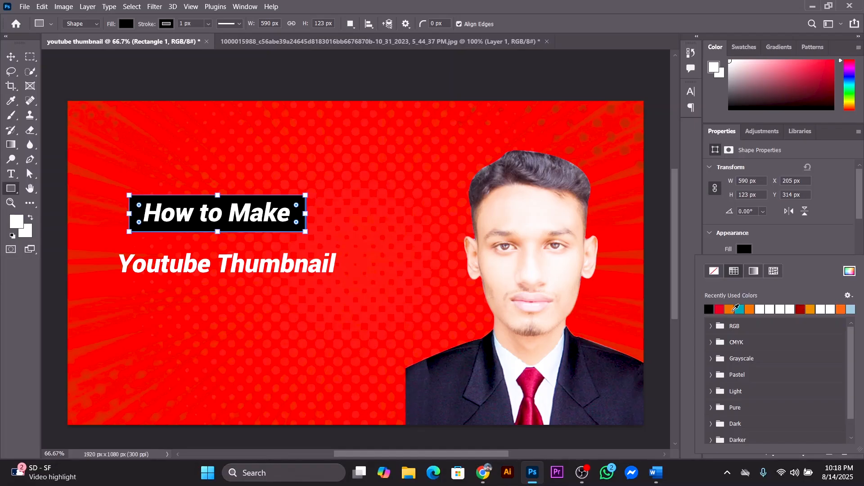
Step: Try red and orange fills on the rectangle behind "How to Make", and set its fill to a custom dark blue
left_click(721, 309)
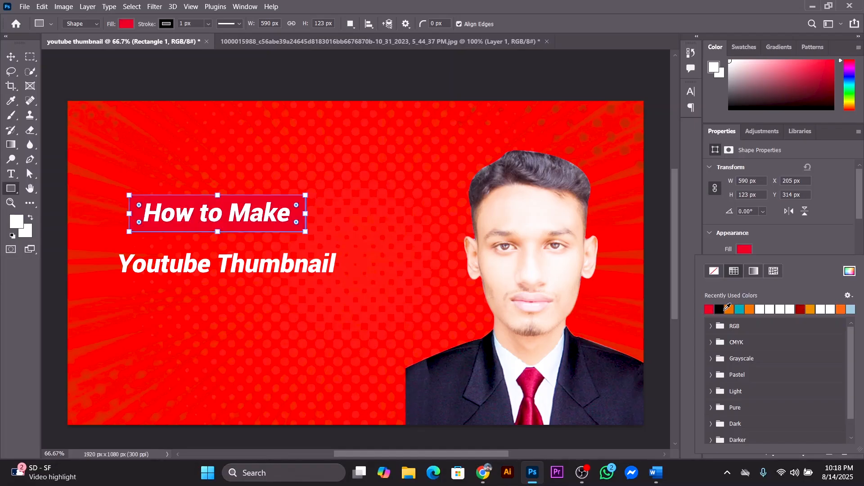
left_click(810, 309)
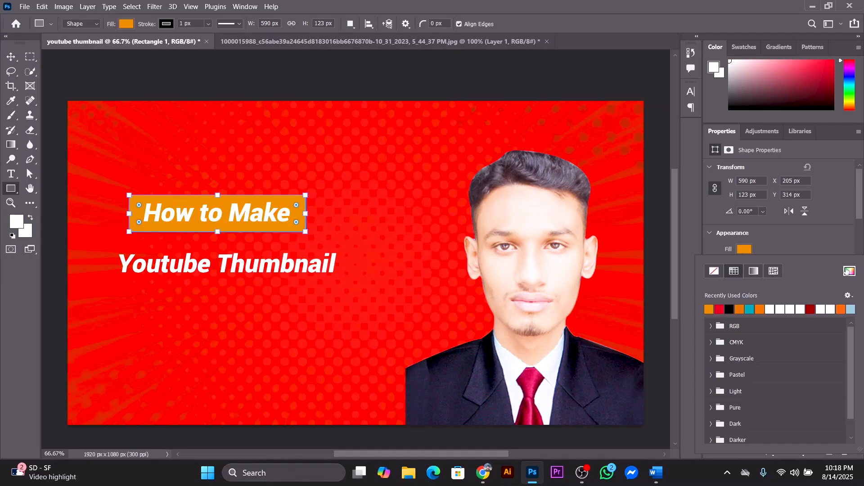
left_click(849, 271)
left_click_drag(636, 245, 637, 221)
left_click_drag(623, 135, 623, 122)
mouse_move(626, 213)
left_mouse_down()
mouse_move(623, 206)
mouse_move(642, 217)
mouse_move(644, 176)
mouse_move(625, 200)
left_mouse_up()
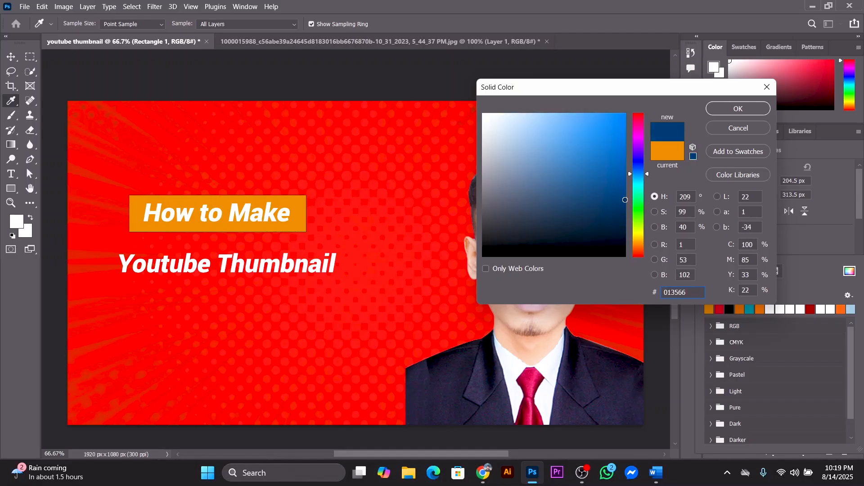
left_click(738, 108)
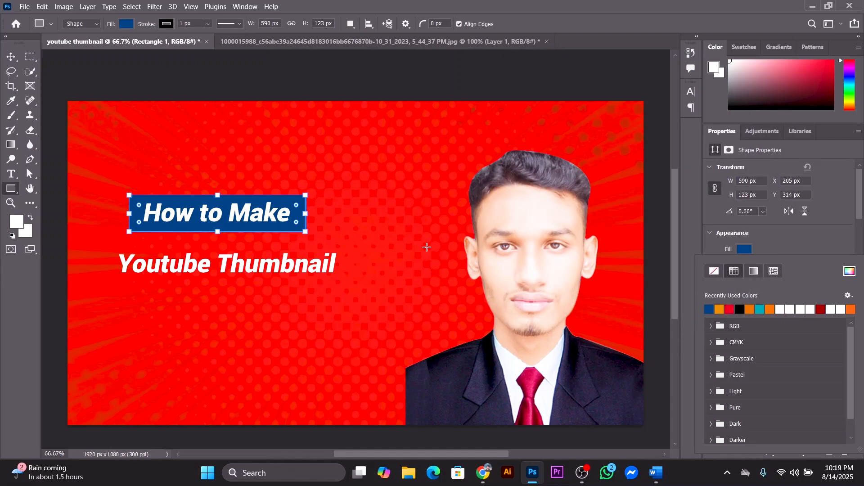
Step: Resize the blue rectangle behind "How to Make" proportionally to 597 x 124.46 px
left_click(715, 188)
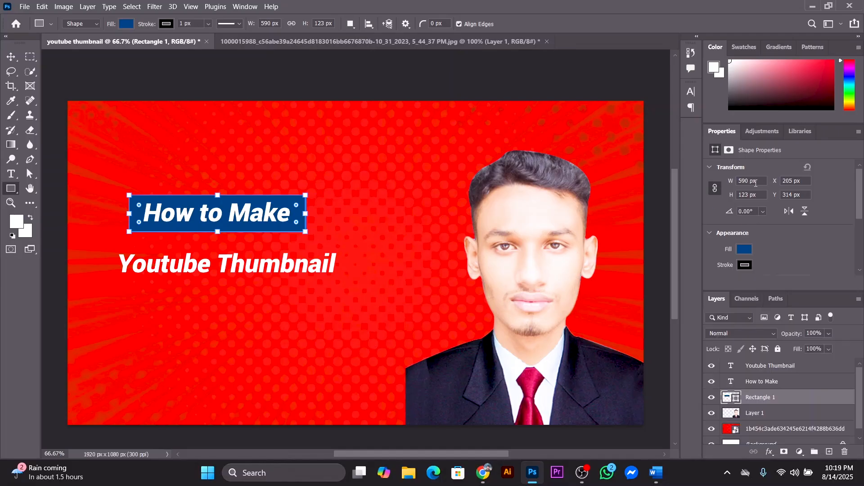
left_click_drag(758, 182, 729, 182)
scroll(755, 184, "up", 3)
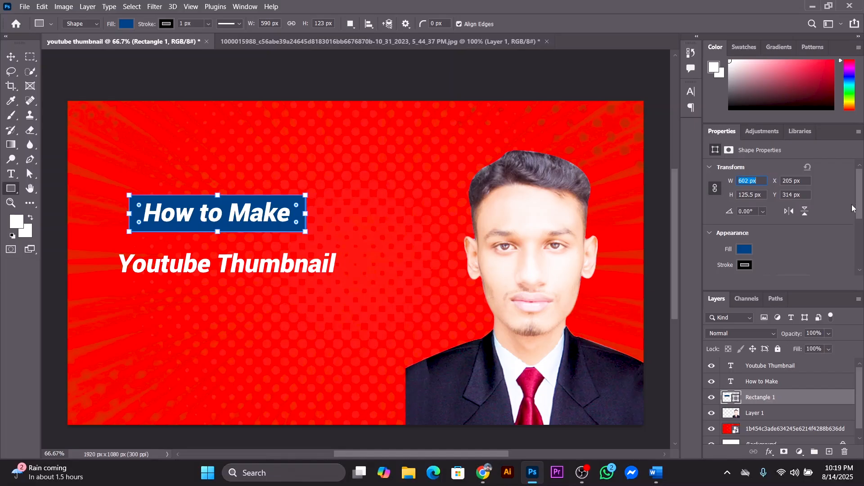
left_click(717, 191)
scroll(761, 182, "up", 3)
left_click(715, 193)
scroll(765, 183, "up", 2)
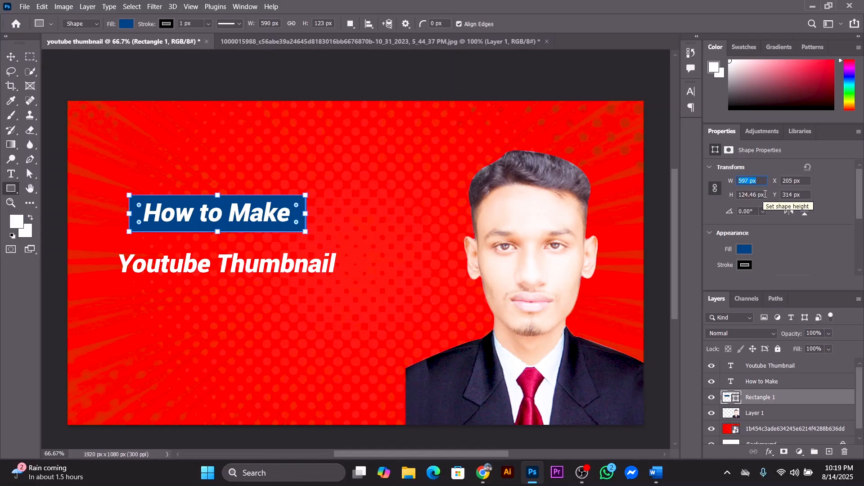
scroll(765, 195, "up", 1)
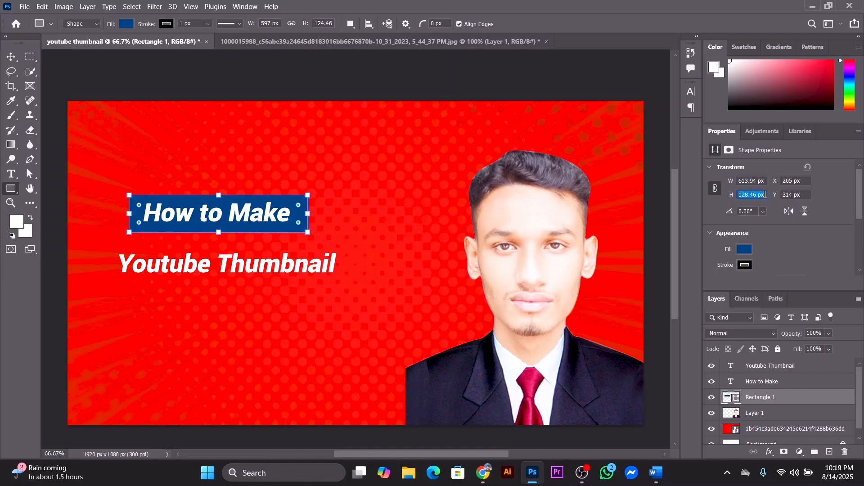
scroll(765, 195, "up", 5)
key("Escape")
Step: Convert the blue rectangle to a regular path and pull both lower corner points slightly inward and up to taper the box
left_click(5, 58)
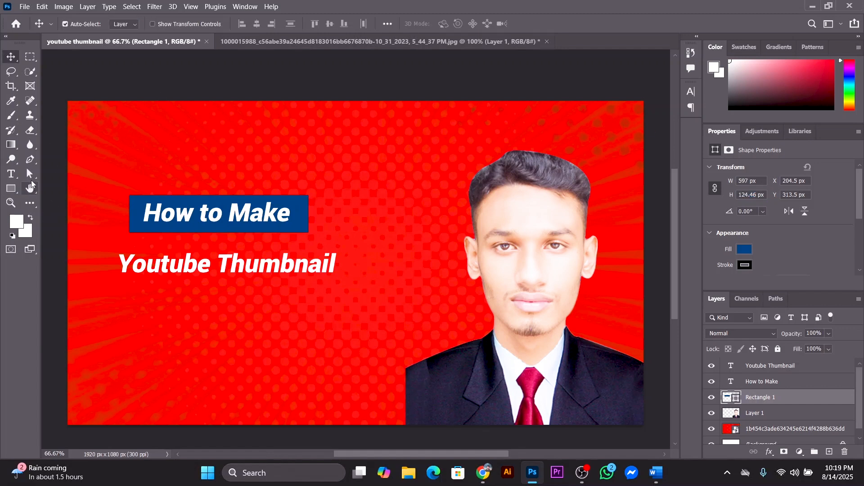
right_click(31, 179)
left_click(77, 183)
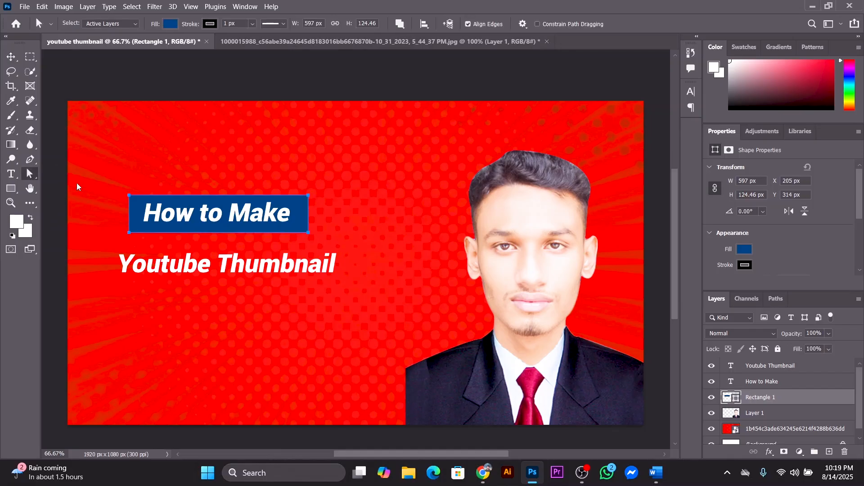
left_click(189, 208)
left_click_drag(308, 233, 306, 231)
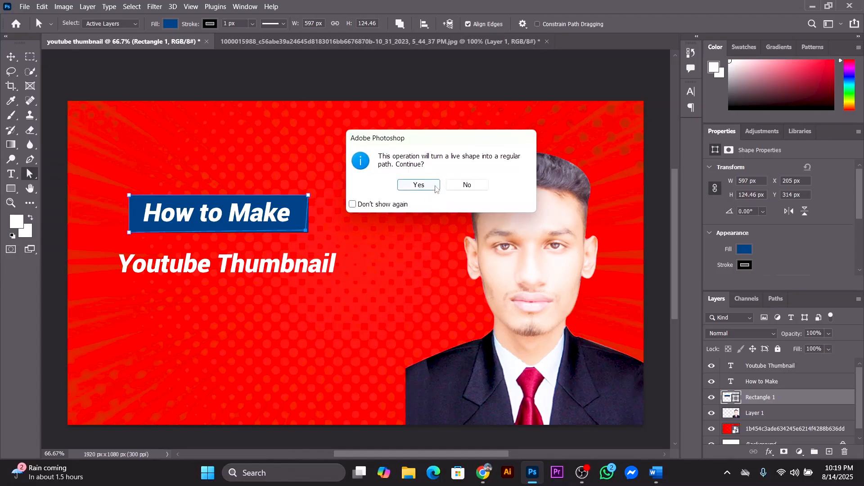
left_click(436, 189)
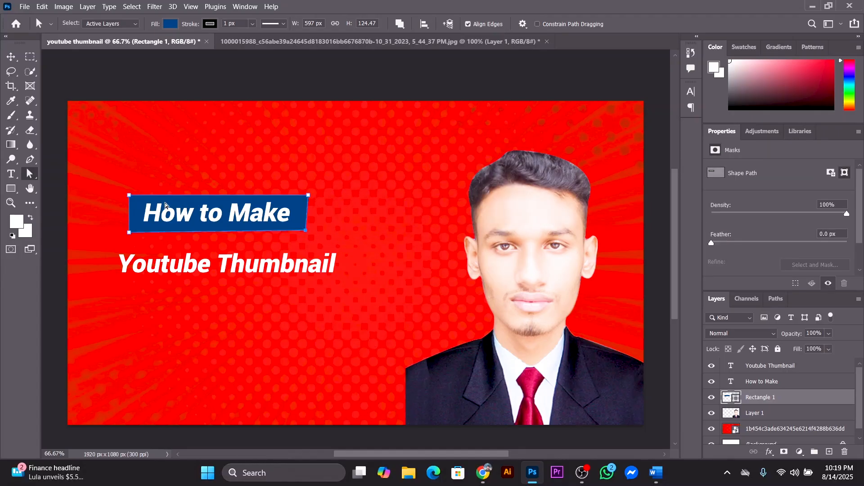
left_click_drag(130, 234, 131, 231)
left_click(346, 240)
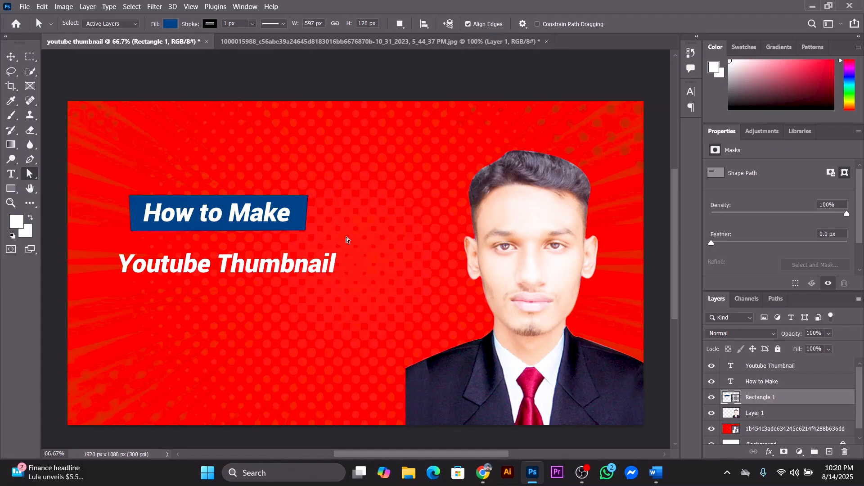
Step: Duplicate the tapered blue box down behind "Youtube Thumbnail" and place the copy directly beneath that text in the layer order
left_click(11, 57)
left_click(346, 193)
left_click(273, 217)
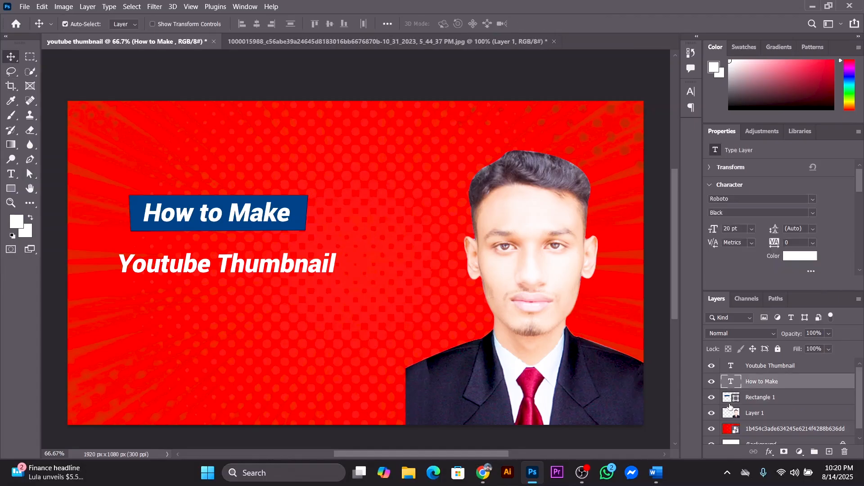
left_click(765, 398)
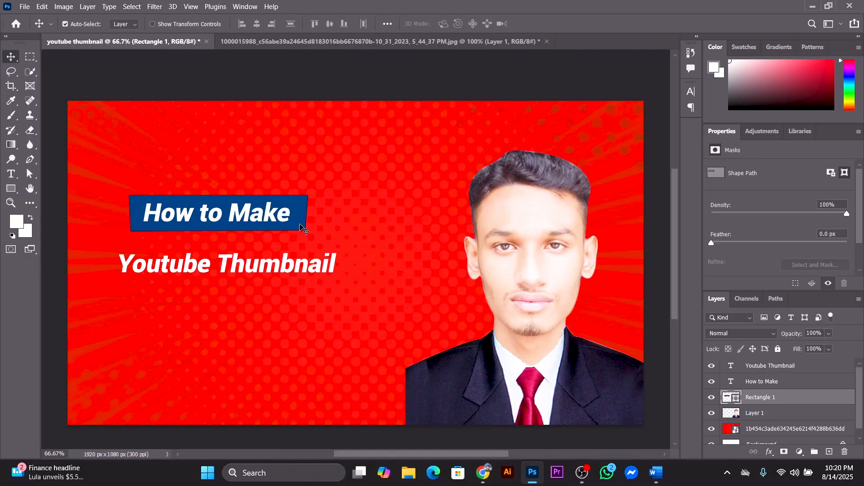
left_click_drag(300, 226, 314, 280)
left_click(303, 225)
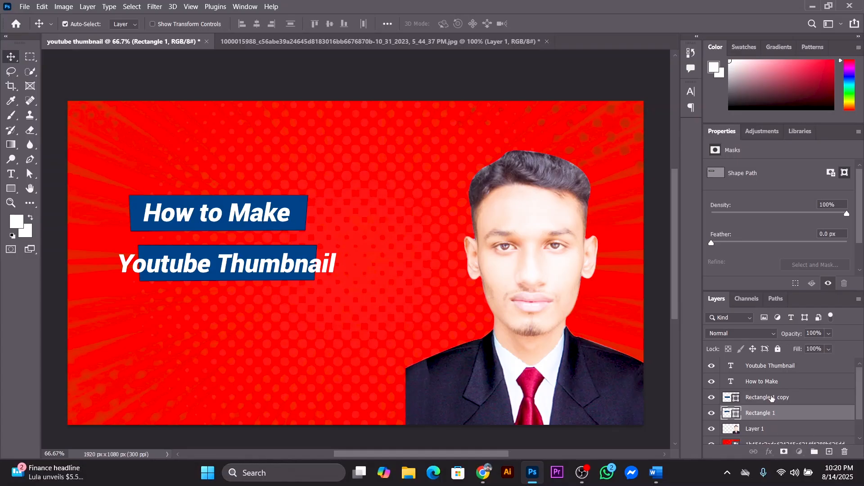
left_click_drag(771, 398, 776, 375)
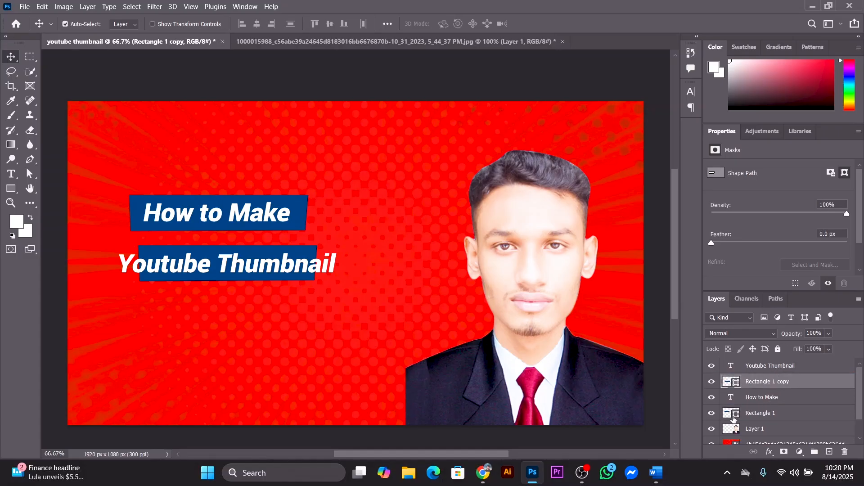
left_click(715, 415)
left_click(716, 415)
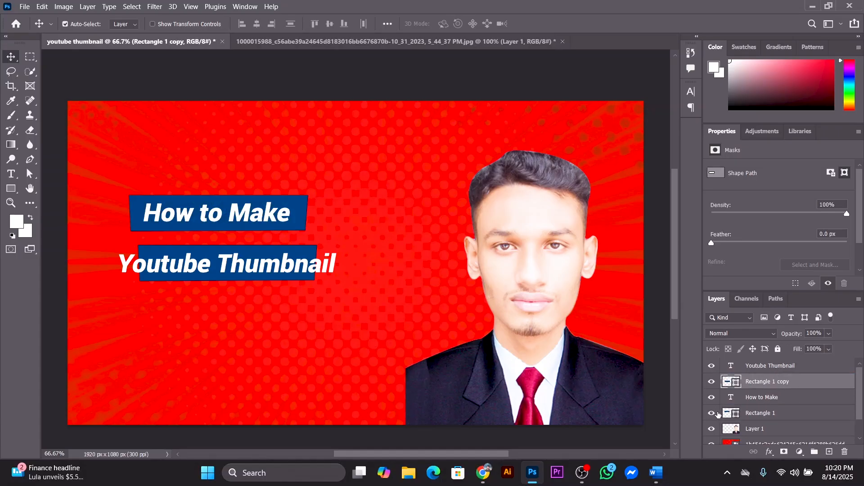
Step: Align the "How to Make" text and its blue box on their horizontal and vertical centres, relative to the selection
left_click(761, 402)
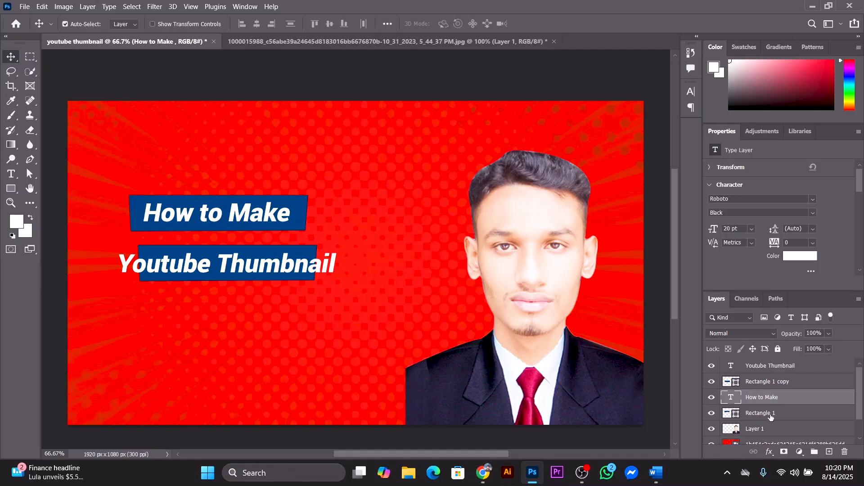
left_click(771, 415, "shift")
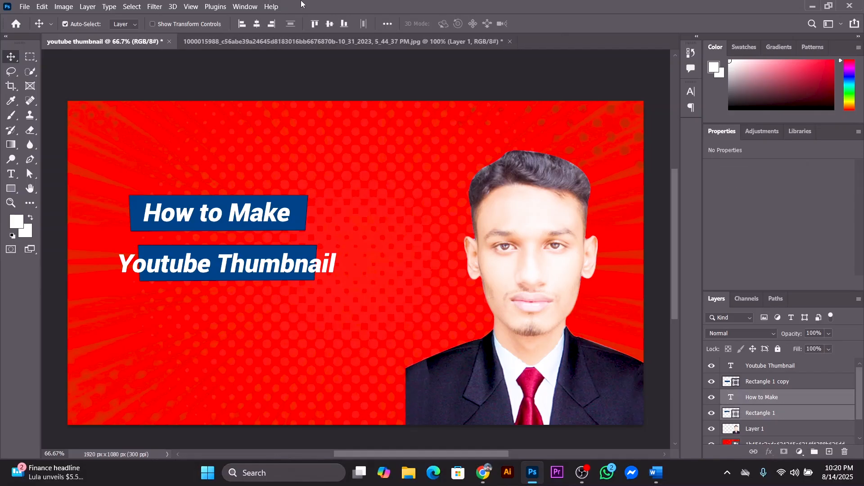
left_click(386, 25)
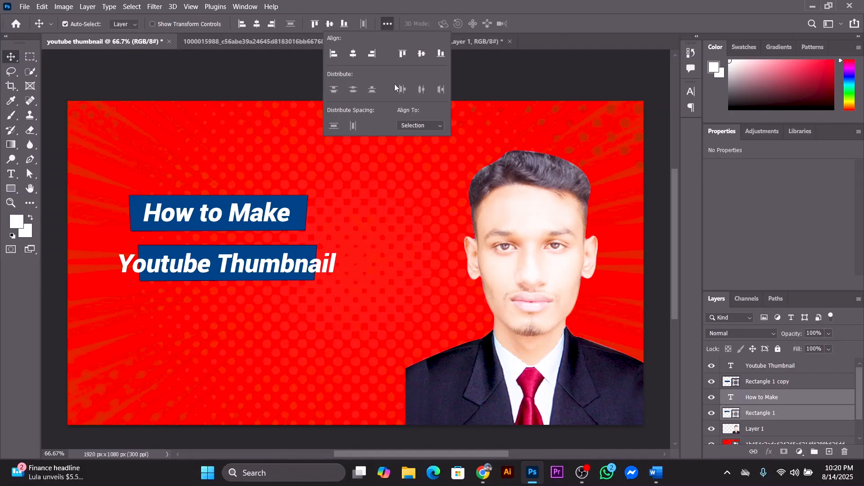
left_click(441, 126)
left_click(433, 136)
left_click(352, 54)
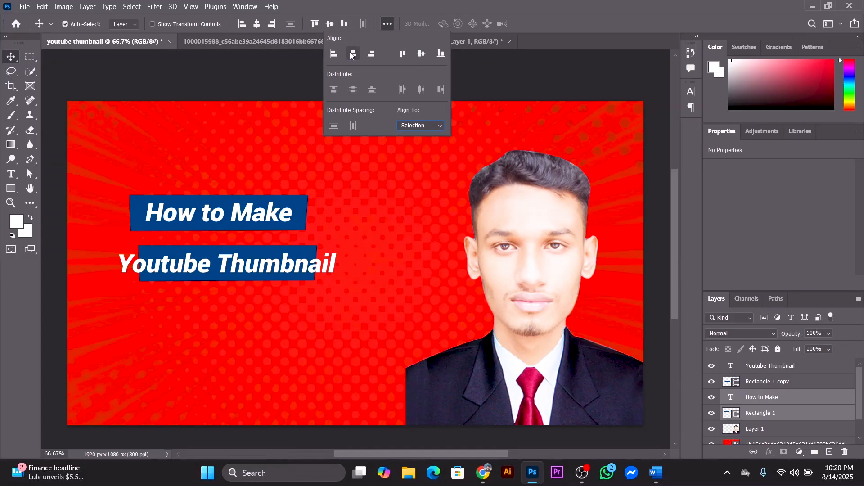
left_click(421, 54)
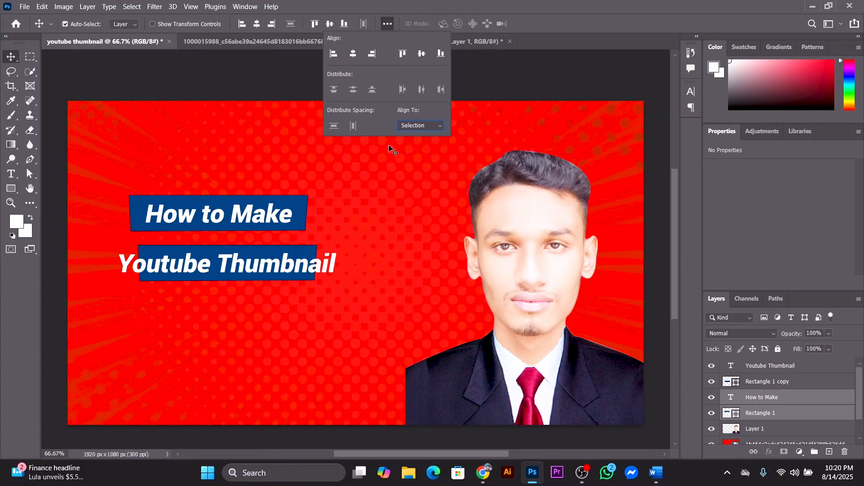
left_click(561, 25)
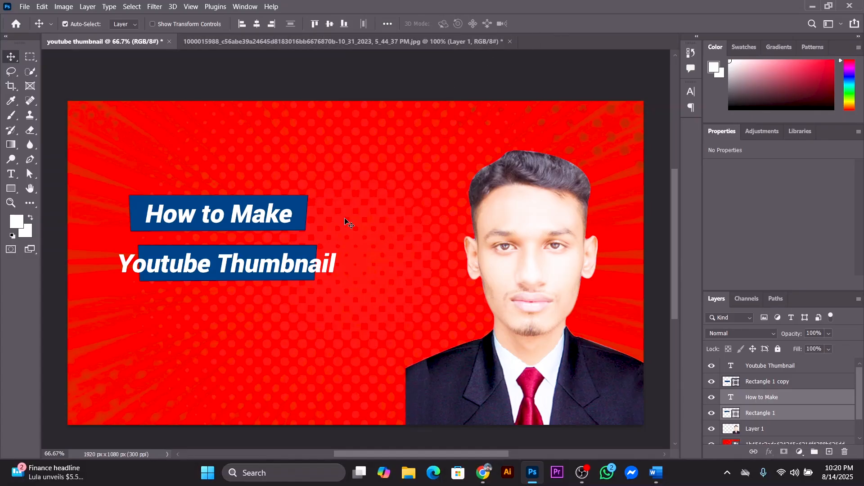
Step: Scale the copied blue box up proportionally to about 128% so it spans the words "Youtube Thumbnail"
left_click(223, 279)
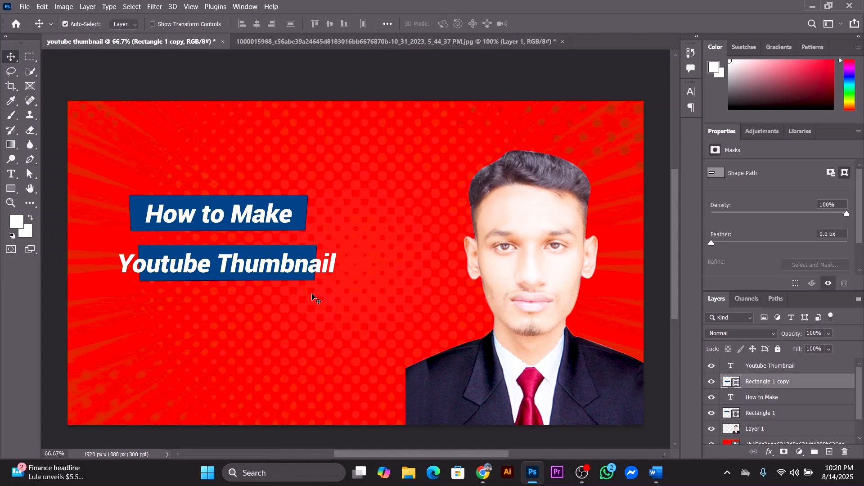
key("ctrl")
key("ctrl+t")
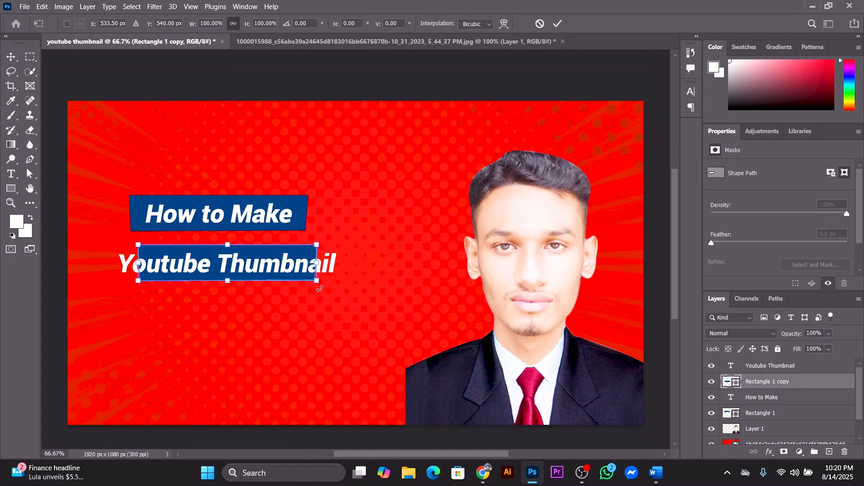
left_click_drag(139, 263, 120, 263)
left_click_drag(316, 263, 345, 264)
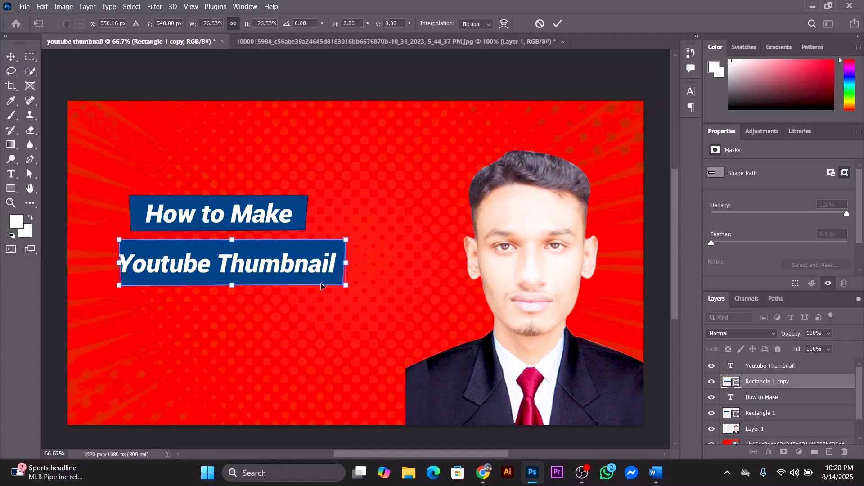
left_click_drag(234, 244, 234, 248)
key("ctrl+z")
key("ctrl+z")
left_click_drag(115, 264, 114, 265)
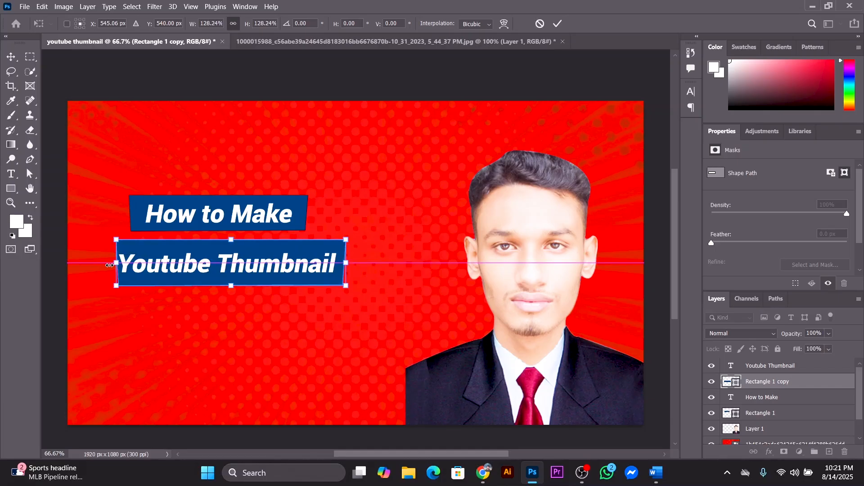
Step: Adjust the box behind "Youtube Thumbnail" to about 136% width and 104% height, and apply the transform
left_click_drag(231, 240, 230, 245)
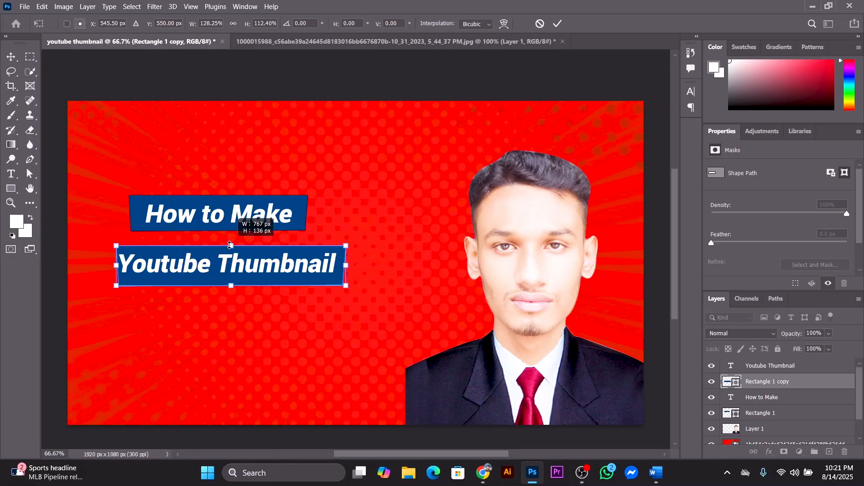
left_click_drag(235, 289, 235, 286)
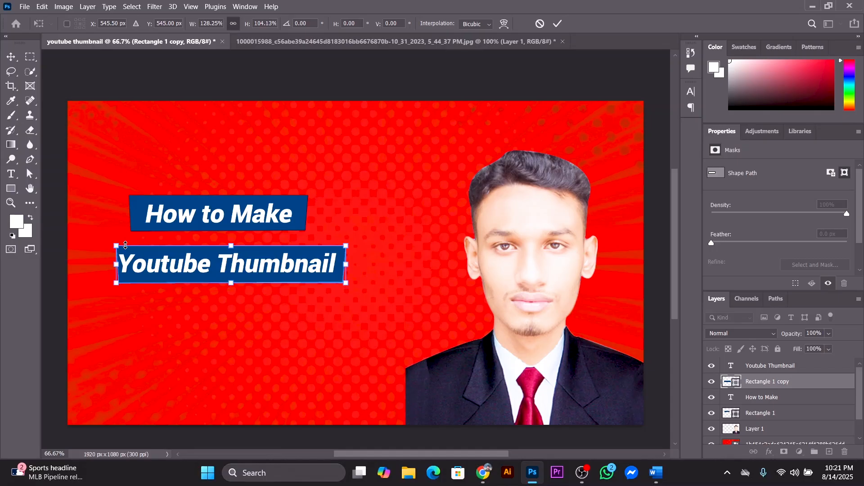
left_click_drag(118, 266, 109, 266)
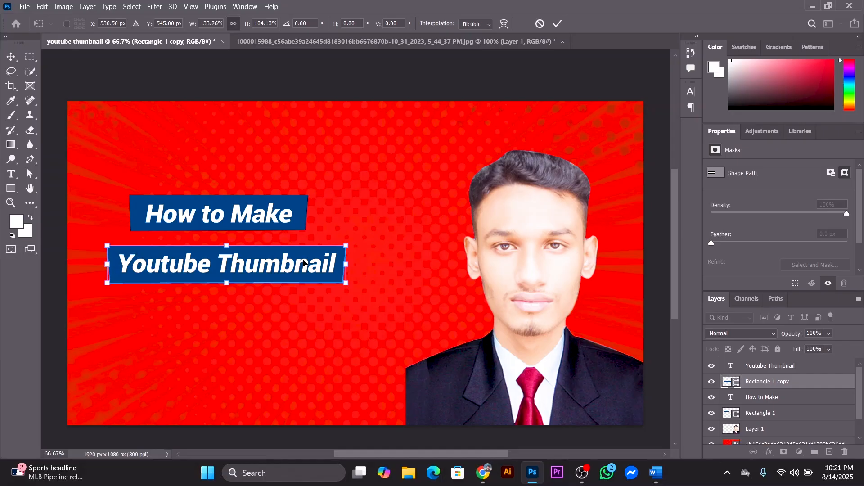
left_click_drag(351, 266, 351, 266)
left_click_drag(353, 265, 355, 265)
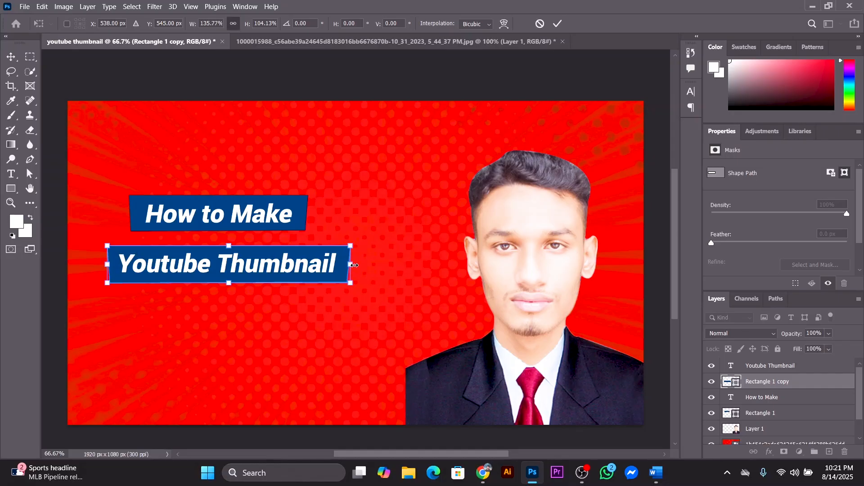
left_click(558, 24)
left_click(427, 186)
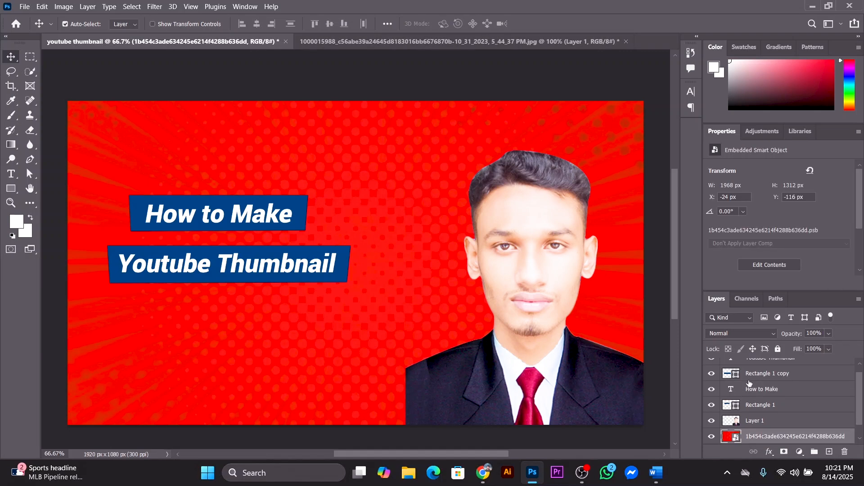
Step: Align the "Youtube Thumbnail" text and its blue box on their horizontal and vertical centres, relative to the selection
scroll(771, 398, "up", 1)
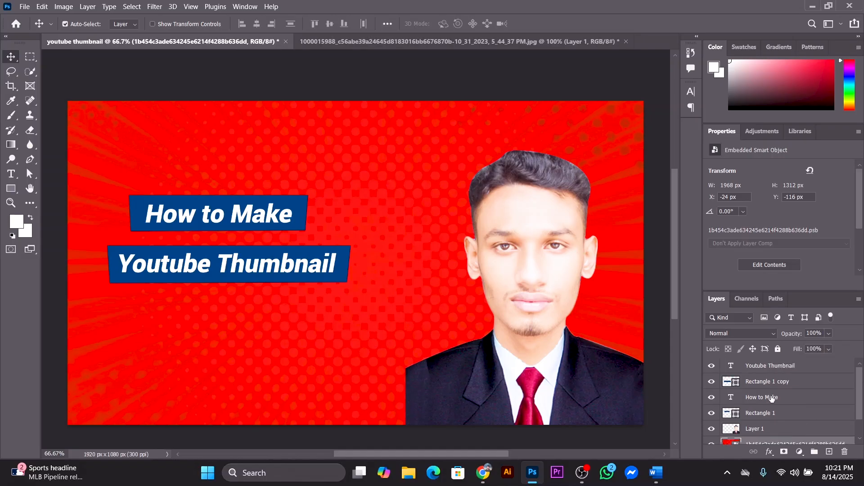
left_click(753, 387)
left_click(762, 372, "shift")
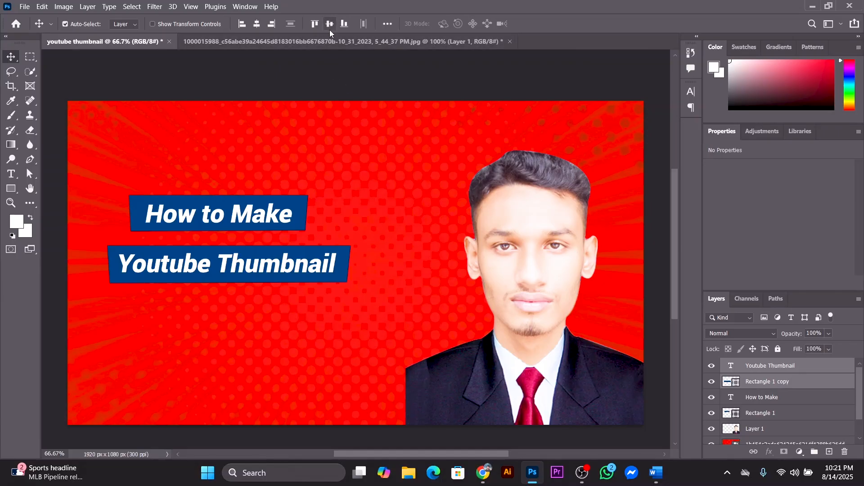
left_click(387, 25)
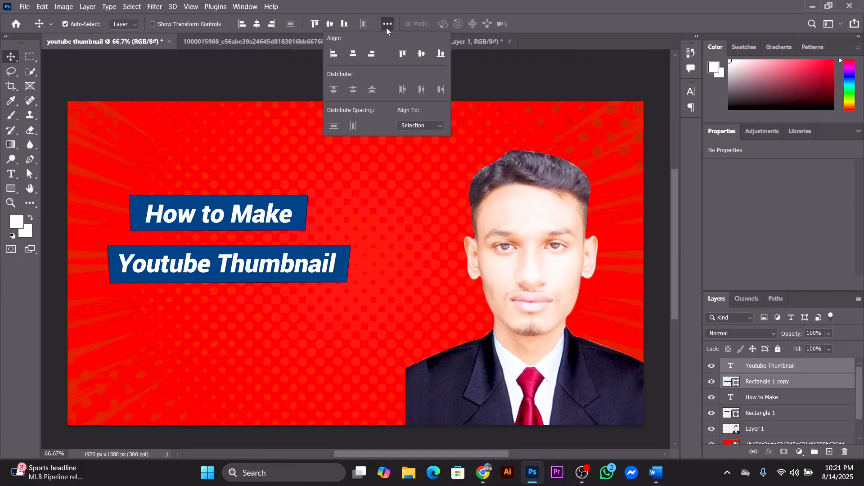
left_click(354, 54)
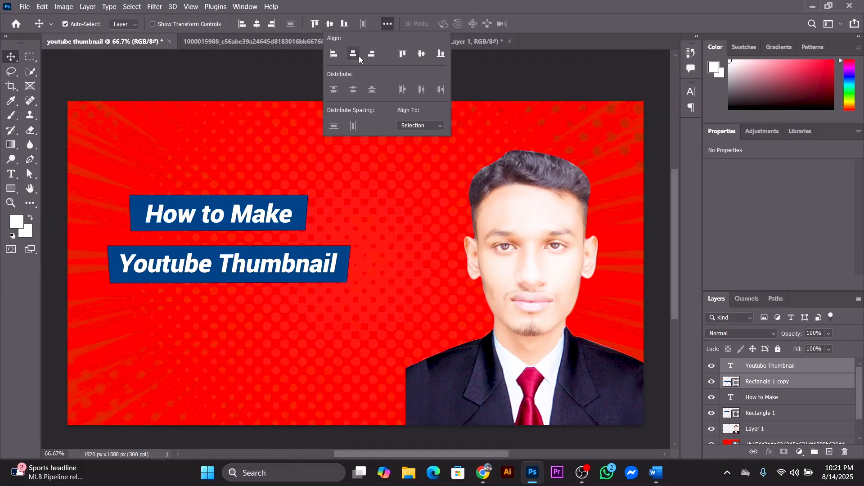
left_click(422, 54)
left_click(398, 191)
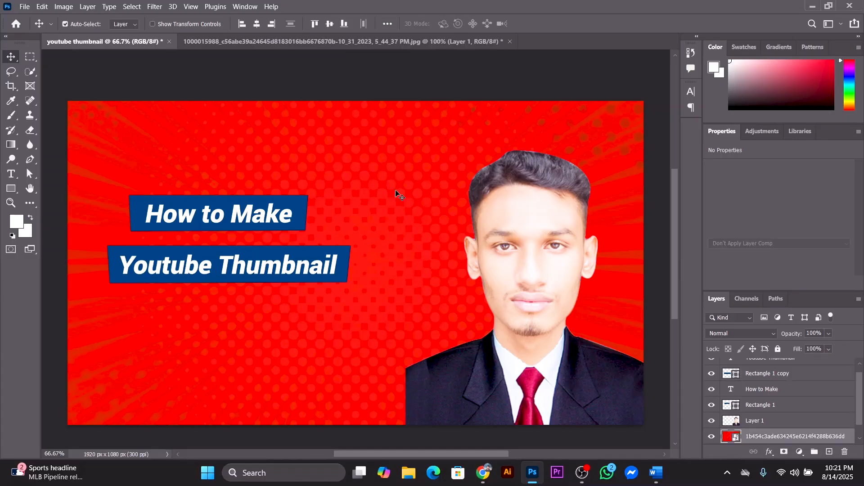
Step: Shrink the blue box behind "How to Make" to about 95% width and 95% height, and apply the transform
left_click(282, 207)
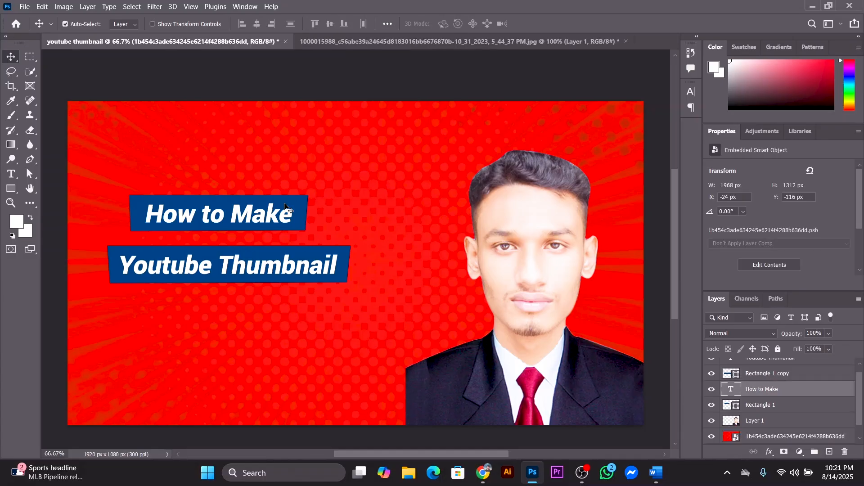
left_click(768, 405)
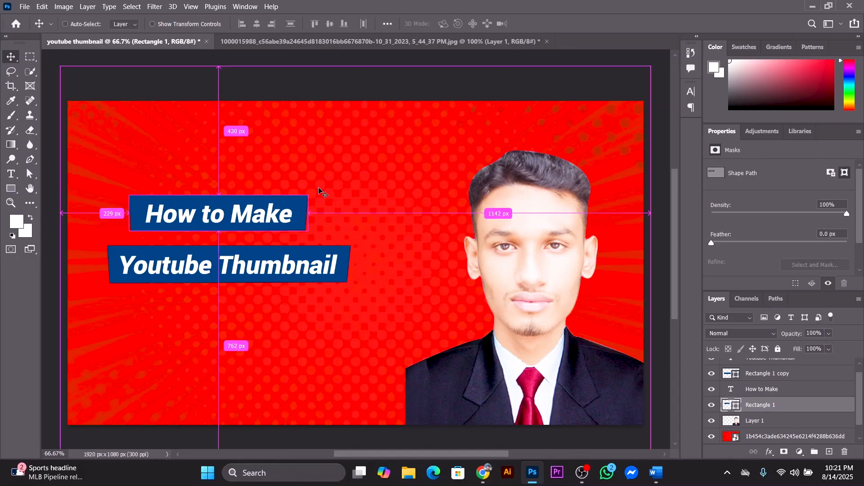
key("ctrl+t")
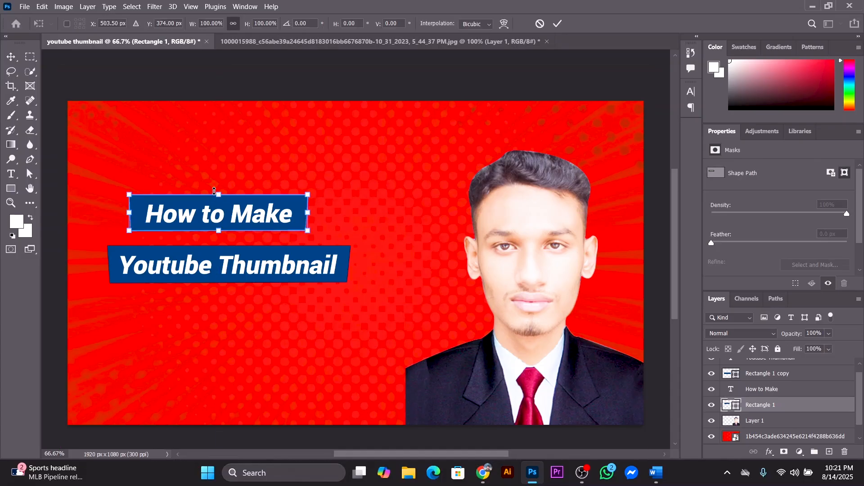
left_click_drag(220, 195, 220, 197)
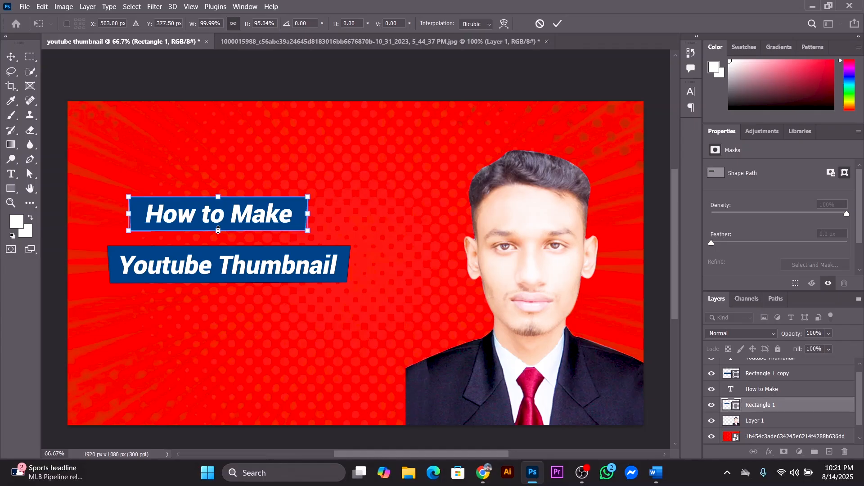
left_click_drag(130, 219, 134, 218)
left_click_drag(307, 218, 303, 217)
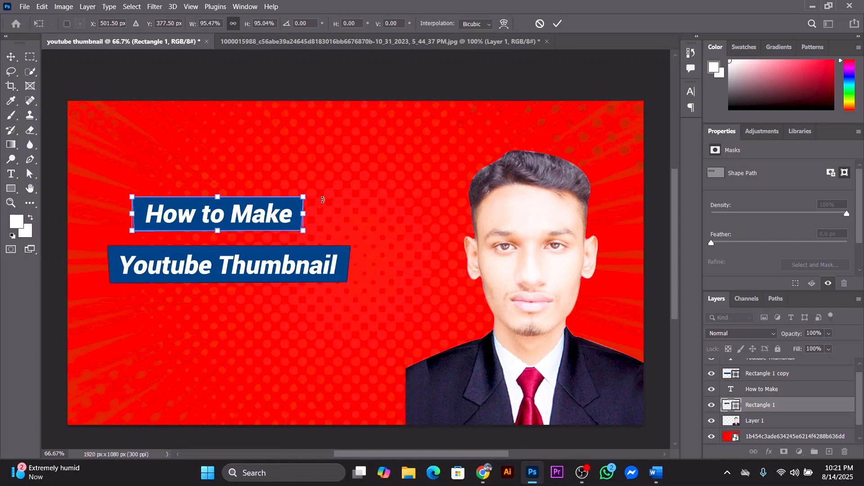
left_click(557, 24)
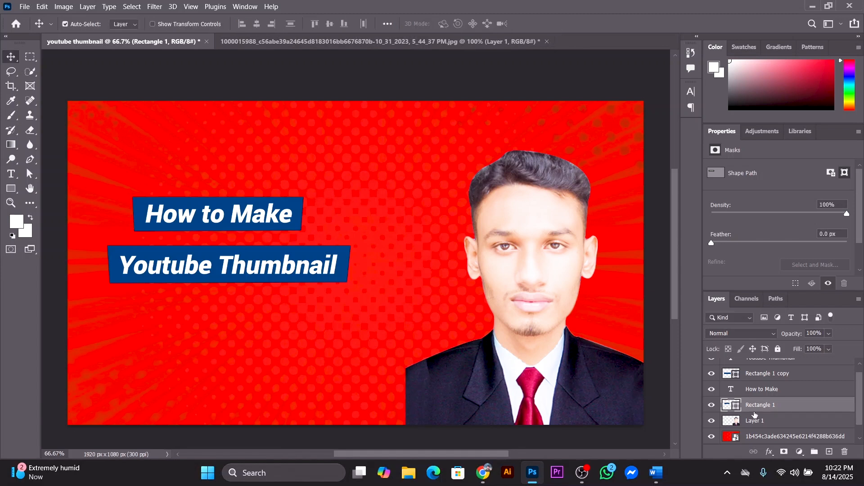
Step: Centre the "How to Make" text on its resized blue box horizontally and vertically, and dismiss the desktop notification
left_click(764, 394, "shift")
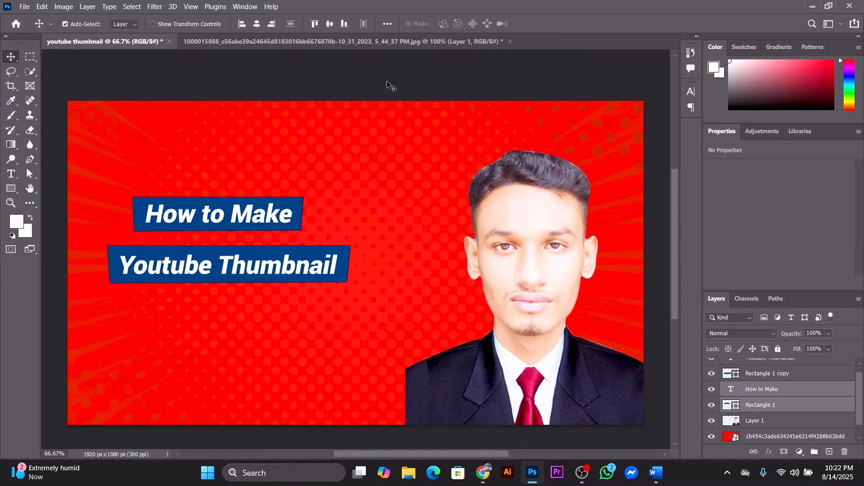
left_click(258, 25)
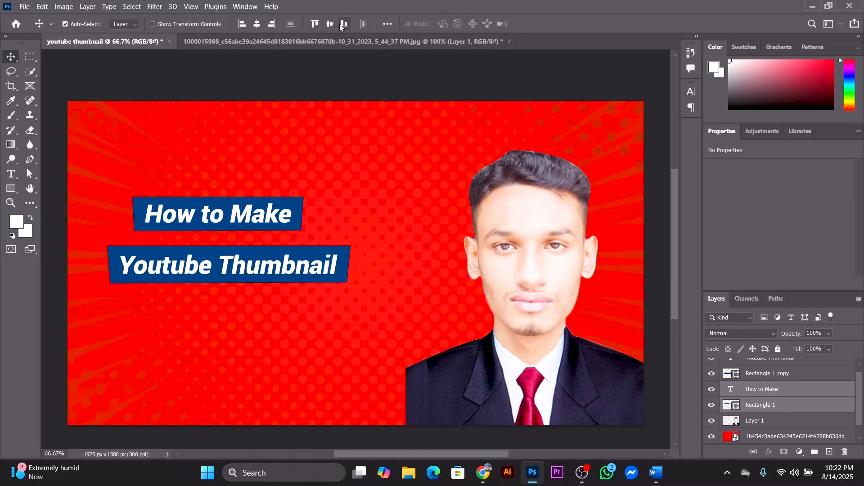
left_click(339, 120)
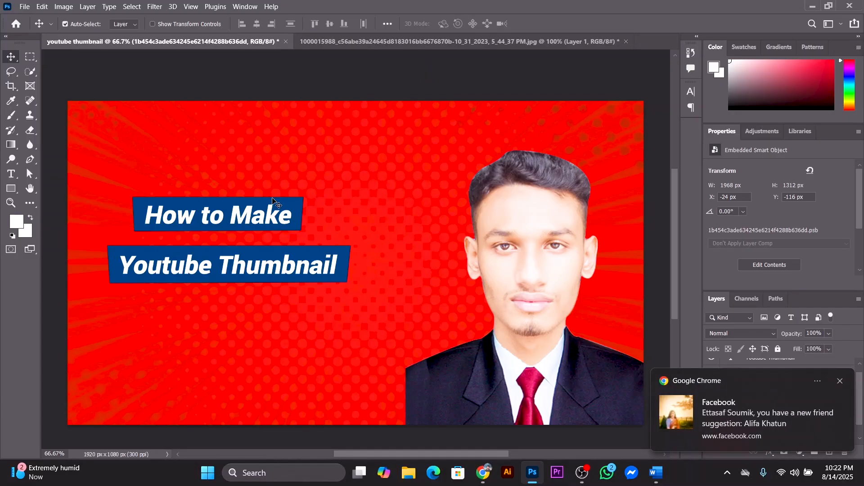
left_click(841, 382)
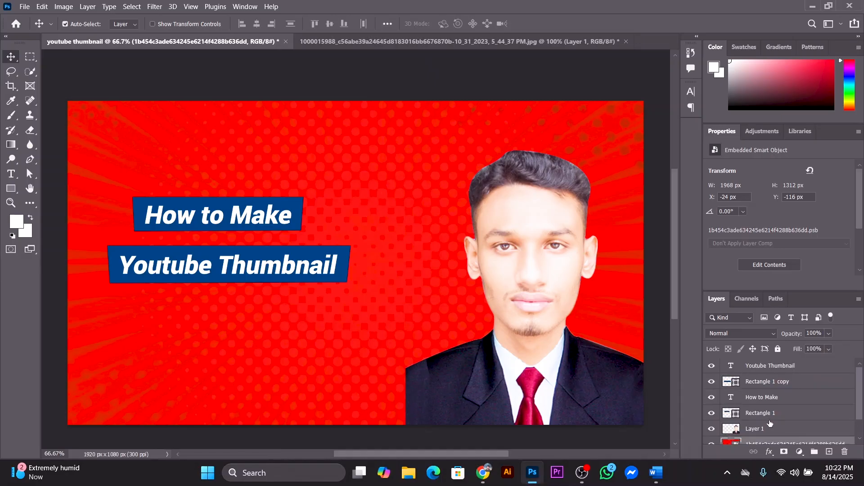
Step: Group the "How to Make" text layer with its blue box and return to the Move tool
left_click(770, 419)
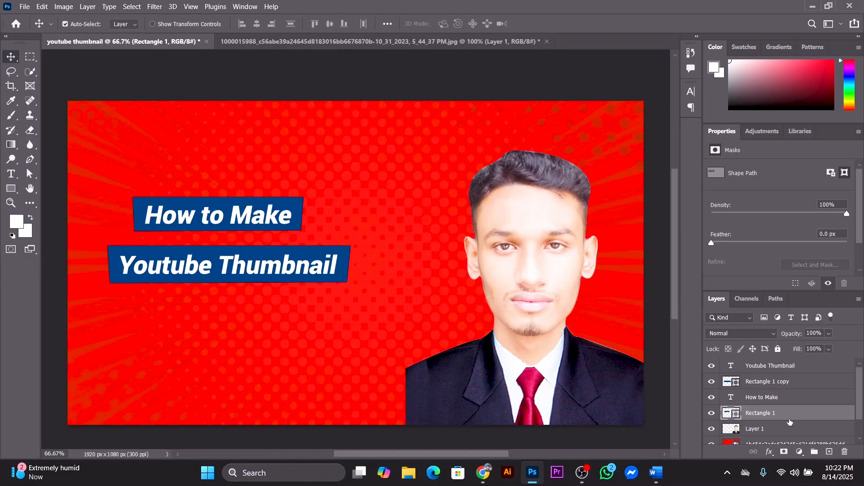
key("z")
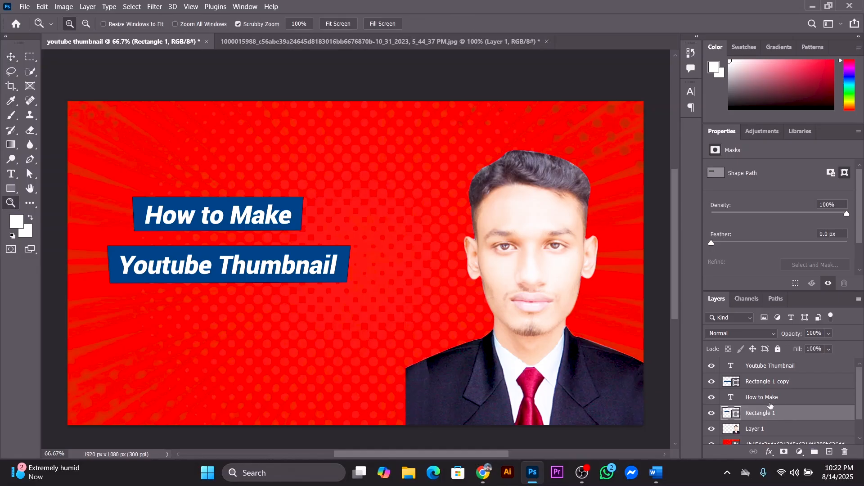
left_click(770, 405, "ctrl")
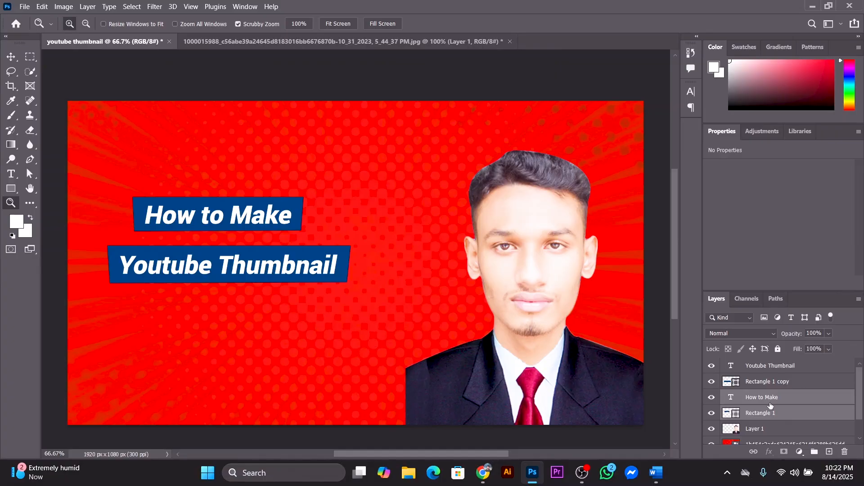
key("ctrl+g")
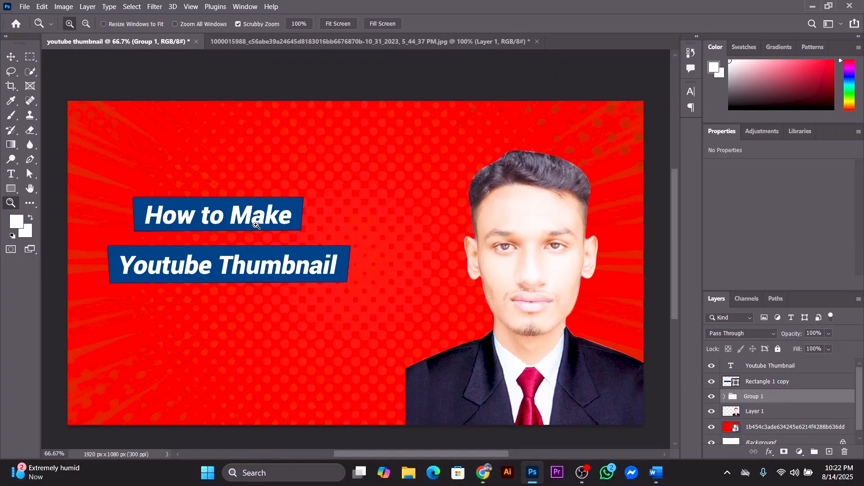
key("v")
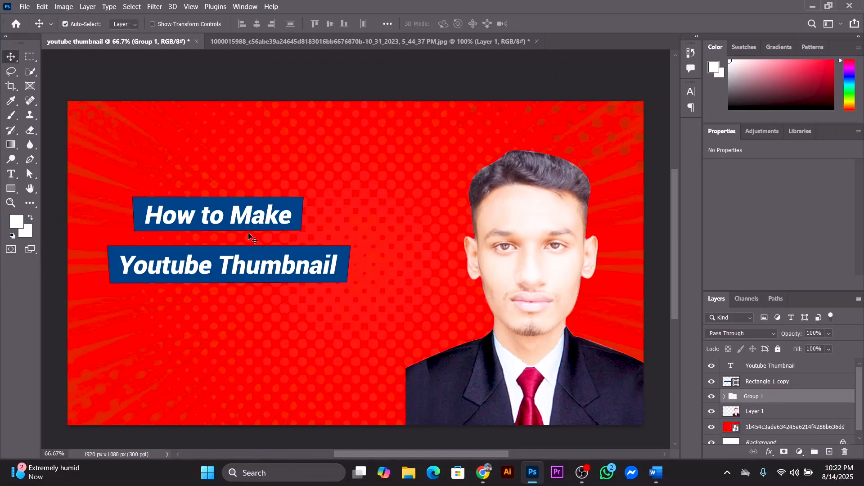
Step: Group the "Youtube Thumbnail" text layer with the blue box behind it
left_click(776, 389)
left_click(774, 370, "ctrl")
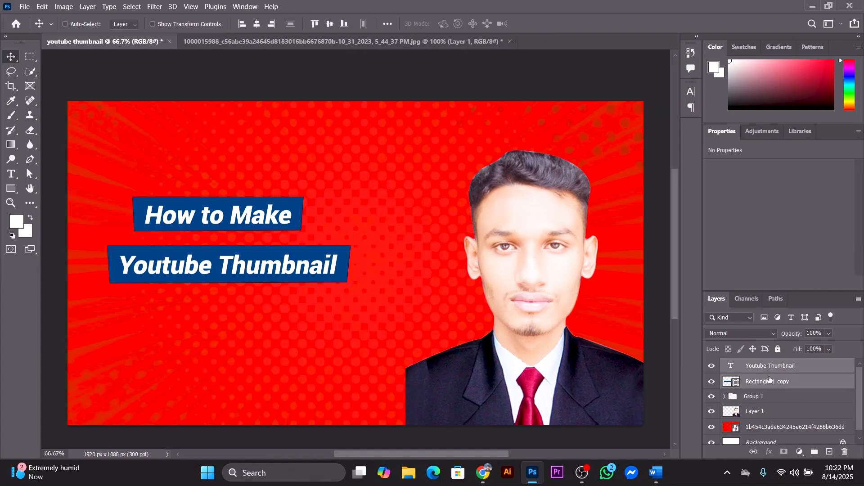
key("ctrl+g")
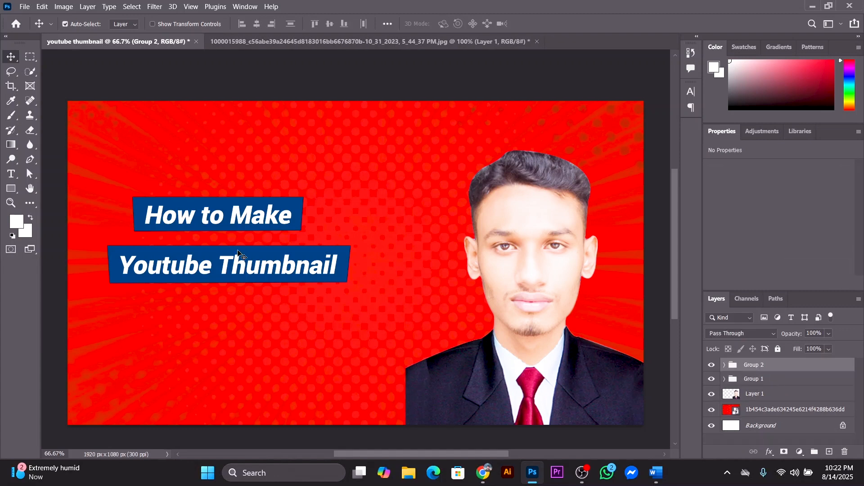
Step: Try to move the "How to Make" text and box together as a group on the canvas
left_click_drag(270, 210, 304, 220)
key("ctrl+z")
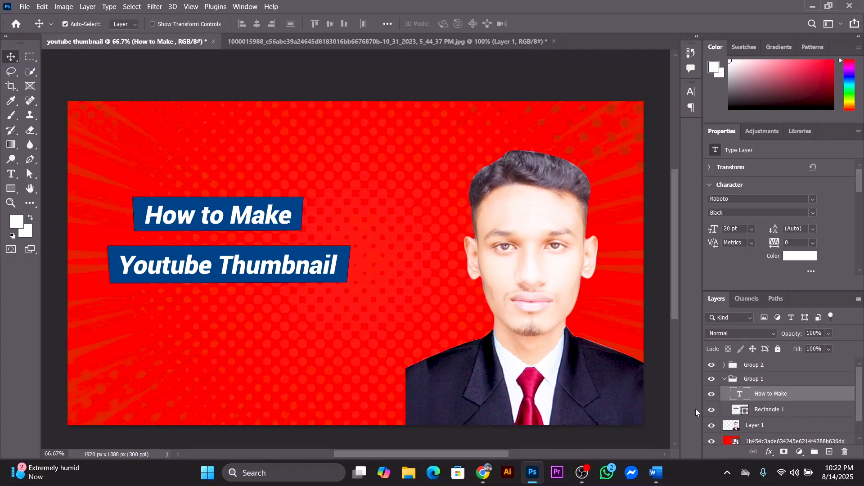
left_click(725, 378)
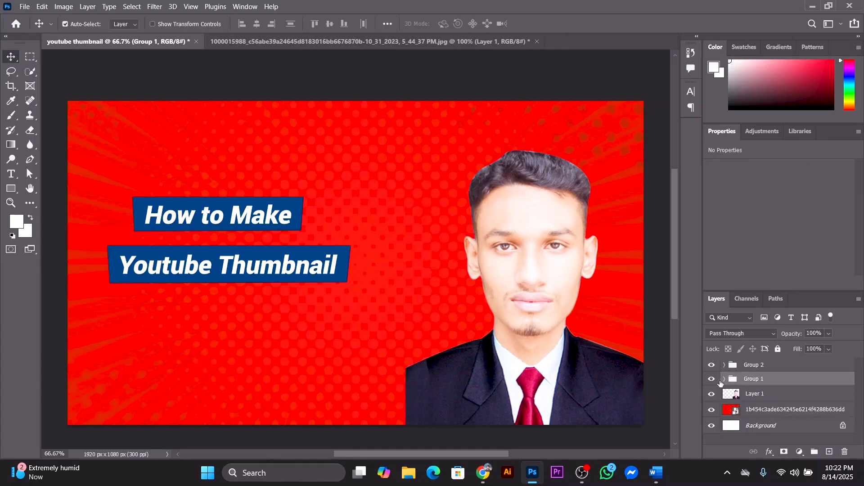
mouse_move(297, 211)
left_mouse_down()
mouse_move(302, 222)
mouse_move(298, 212)
left_mouse_up()
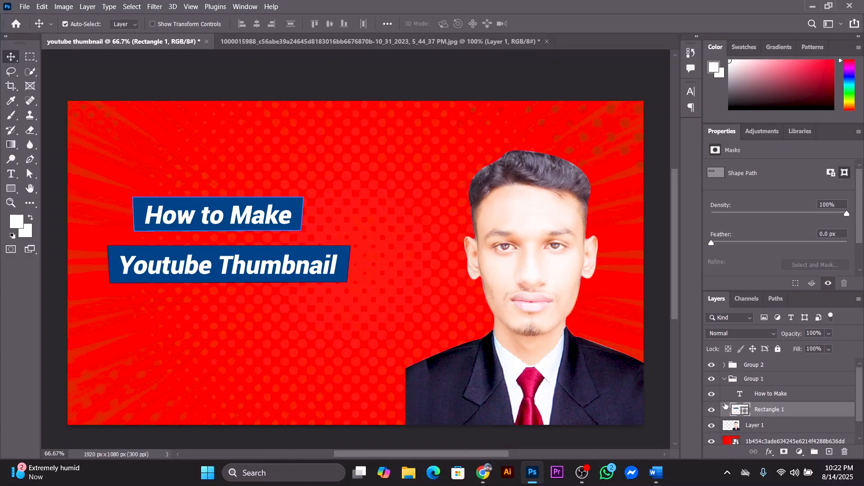
left_click(724, 379)
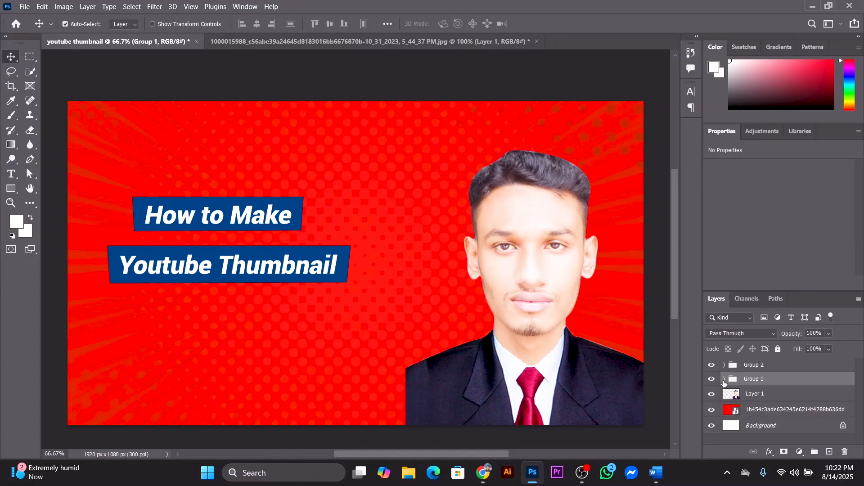
mouse_move(293, 217)
left_mouse_down()
mouse_move(299, 212)
mouse_move(295, 219)
left_mouse_up()
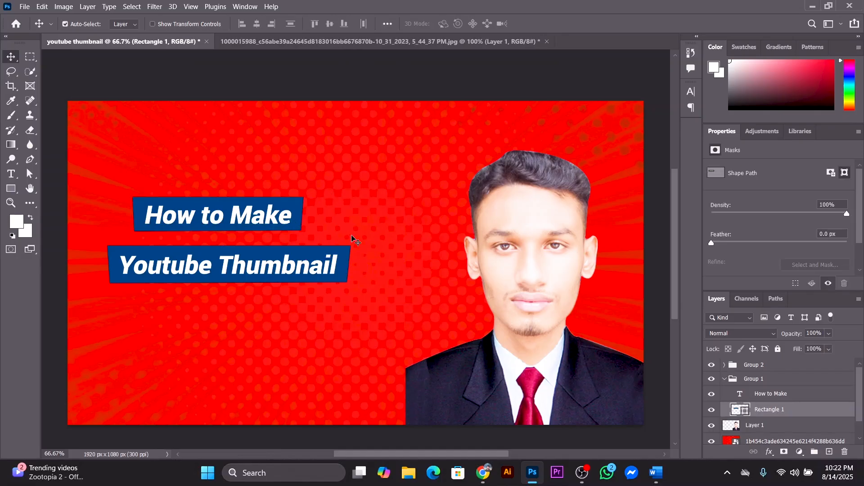
left_click(334, 242)
left_click_drag(120, 172, 204, 217)
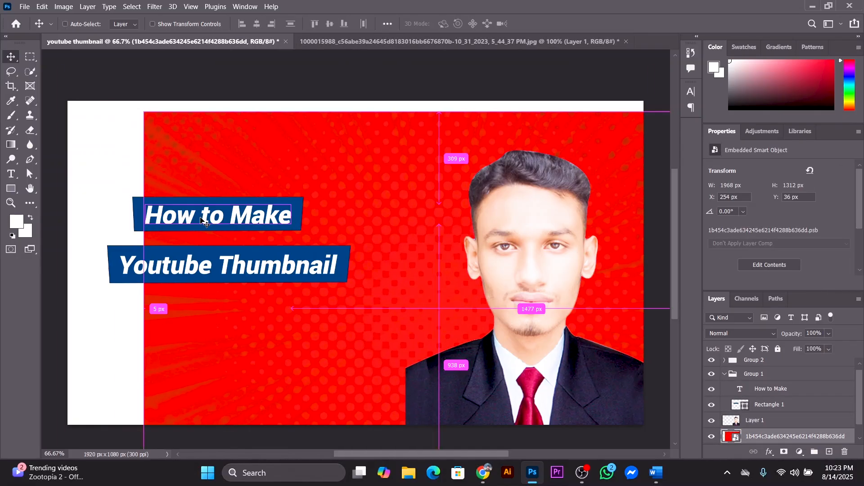
key("ctrl+z")
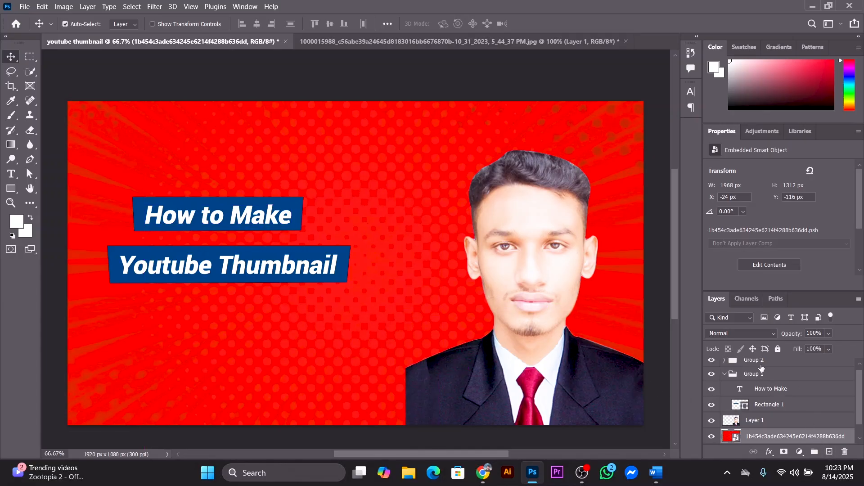
Step: Lock the red background image layer and collapse the group containing "How to Make"
left_click(777, 350)
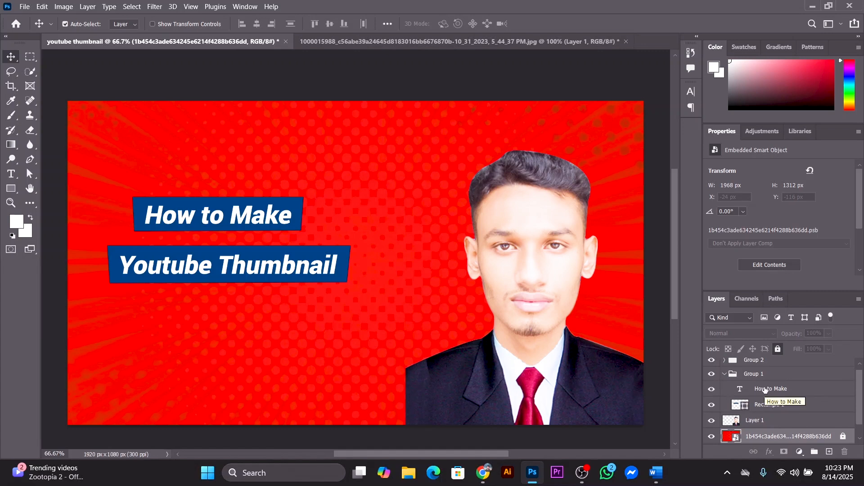
left_click(730, 376)
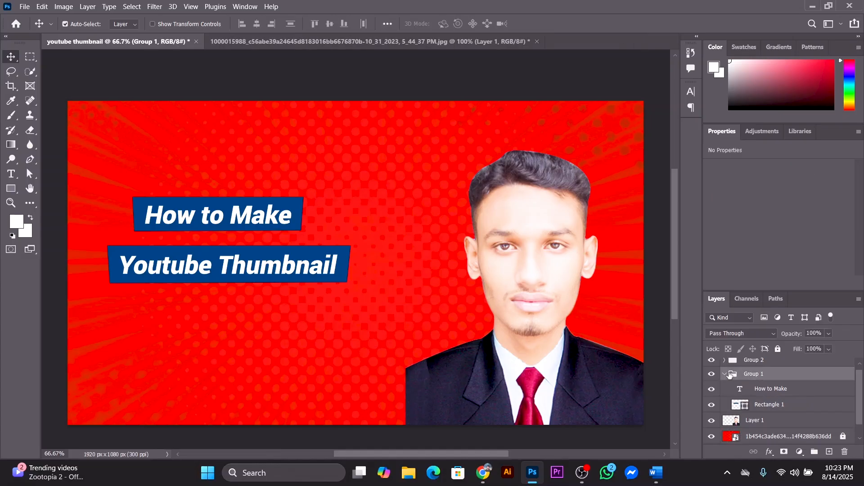
left_click(726, 376)
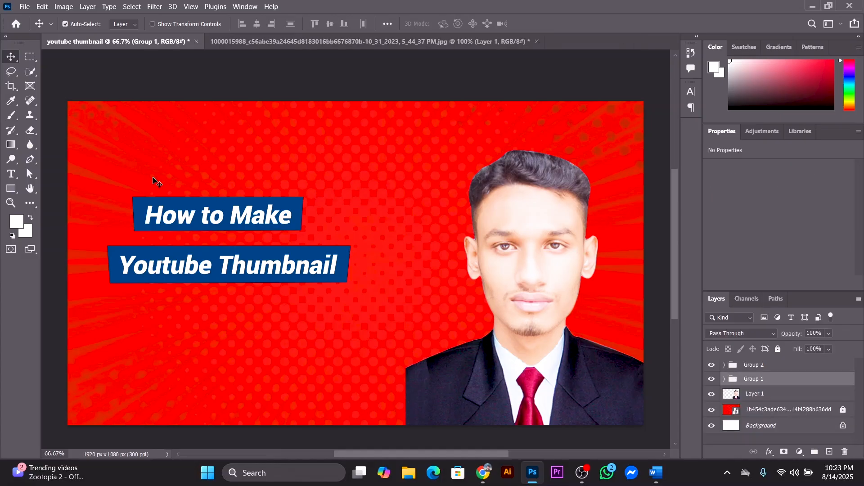
Step: Move the "How to Make" text and its box together slightly down and right, closer to the "Youtube Thumbnail" box
left_click(292, 201)
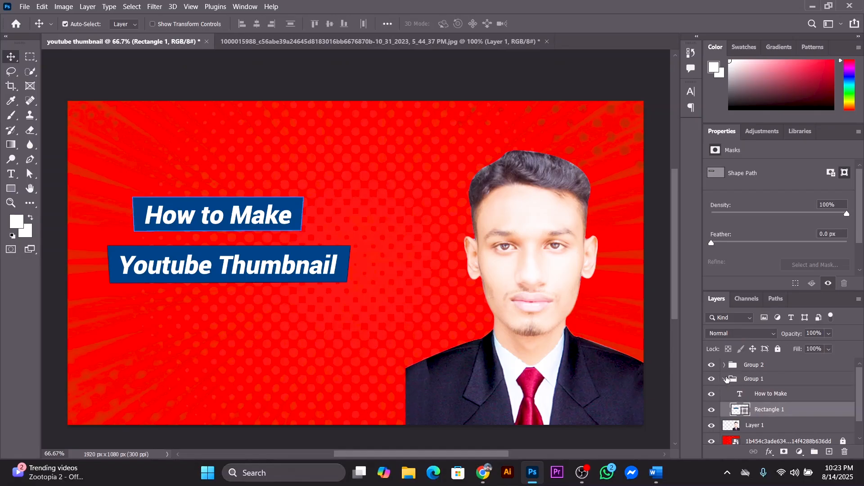
left_click(795, 397, "shift")
left_click_drag(296, 212, 303, 220)
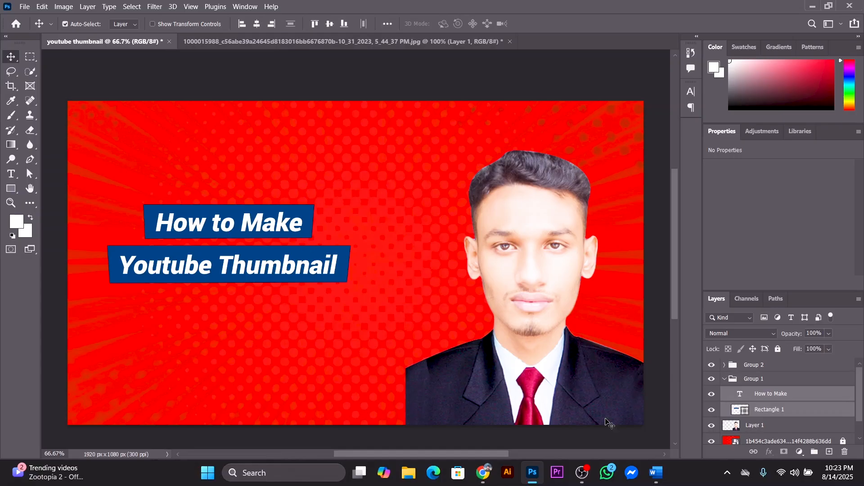
Step: Move the "Youtube Thumbnail" text and its blue box together slightly down, widening the gap below the "How to Make" box
left_click(746, 369)
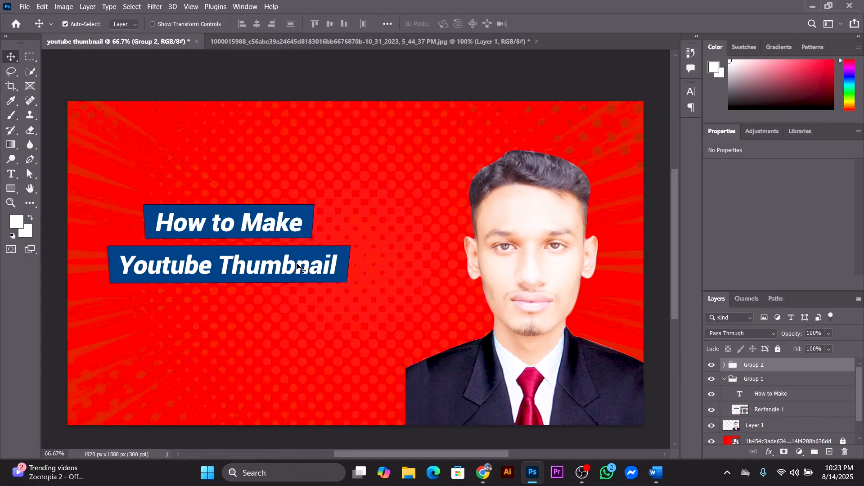
left_click_drag(333, 283, 338, 279)
key("ctrl+z")
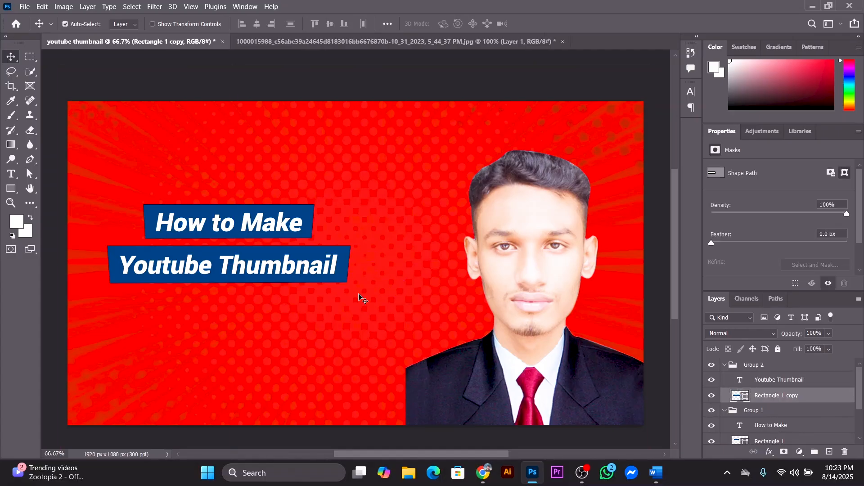
left_click(784, 381, "ctrl")
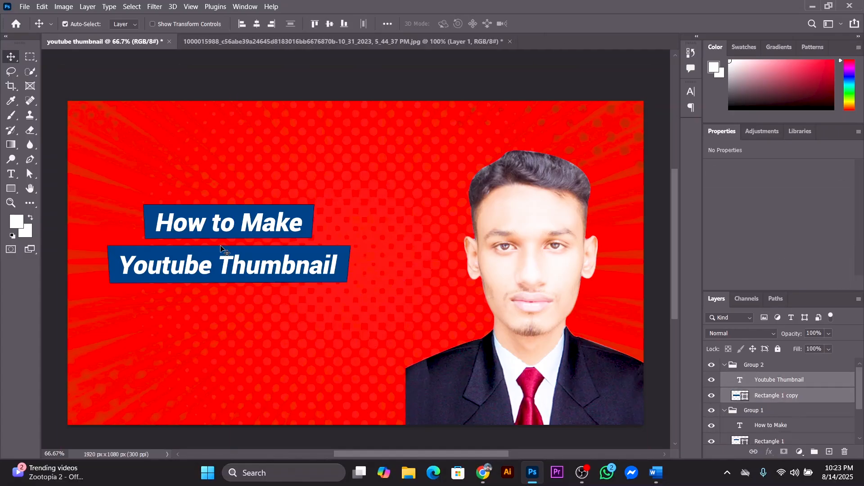
left_click_drag(345, 271, 342, 276)
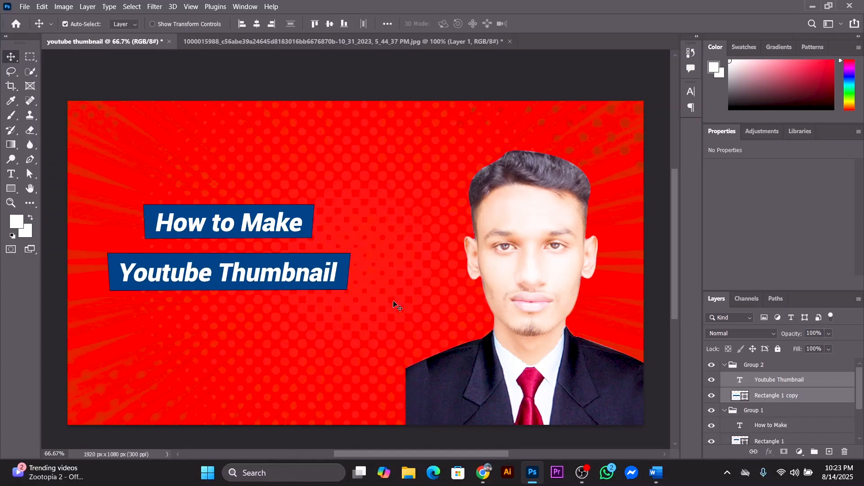
left_click(390, 327)
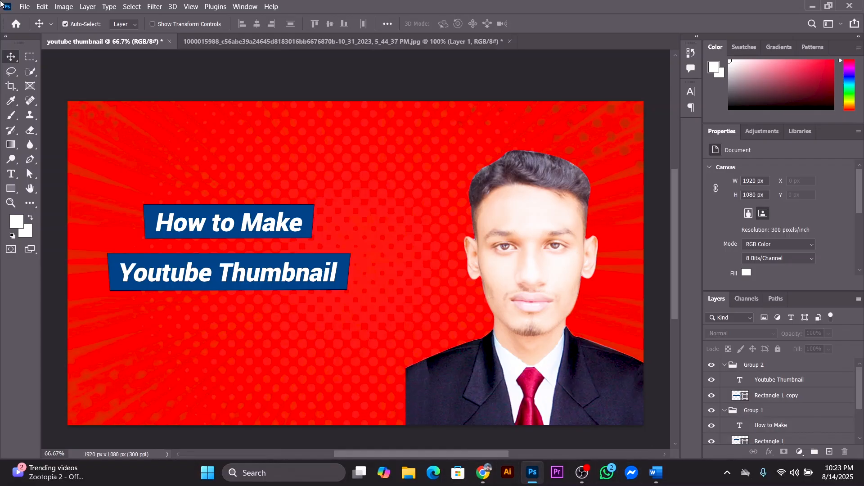
Step: Place the image "photoshop (4)" from New folder as an embedded object, scaled to about 110 px wide, below the "Youtube Thumbnail" box
left_click(26, 6)
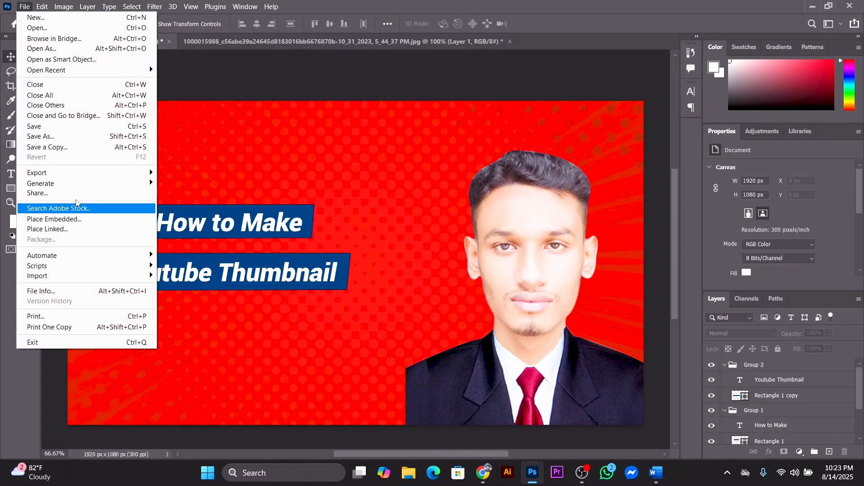
left_click(83, 221)
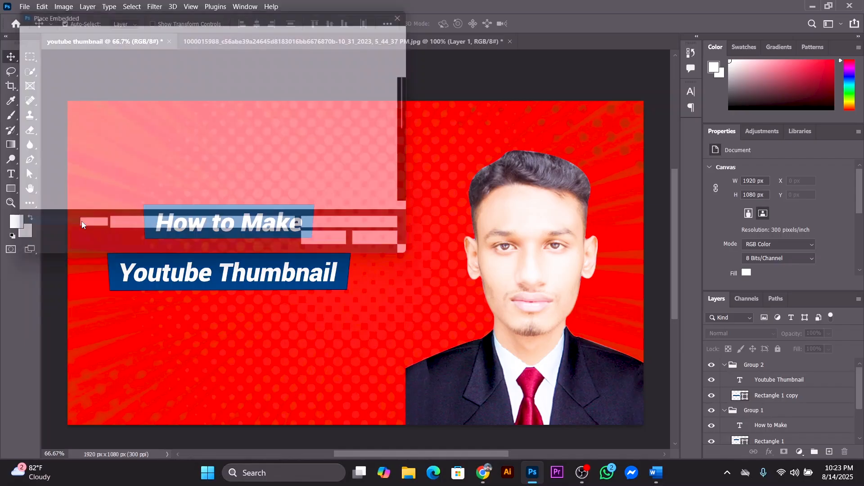
scroll(320, 177, "down", 1)
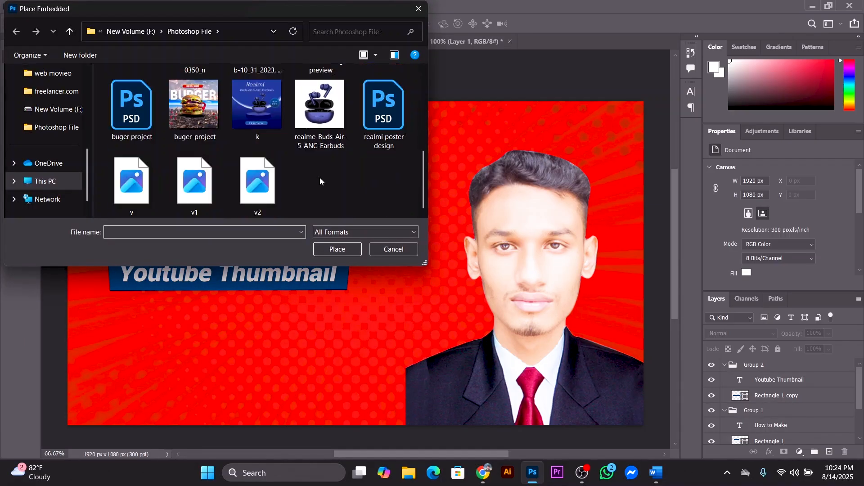
scroll(320, 177, "up", 5)
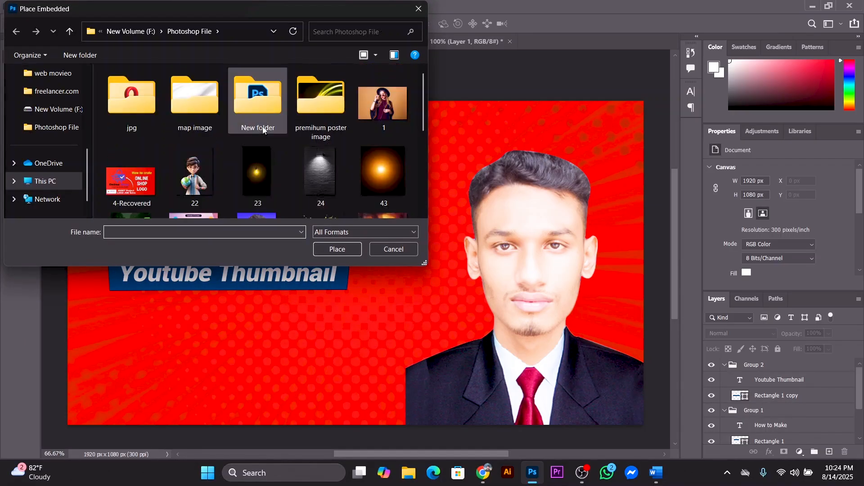
double_click(257, 99)
scroll(369, 164, "down", 1)
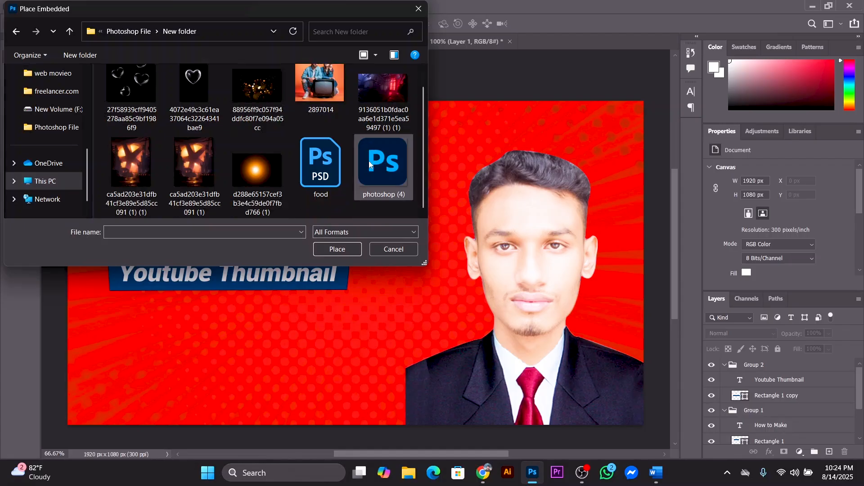
left_click(392, 174)
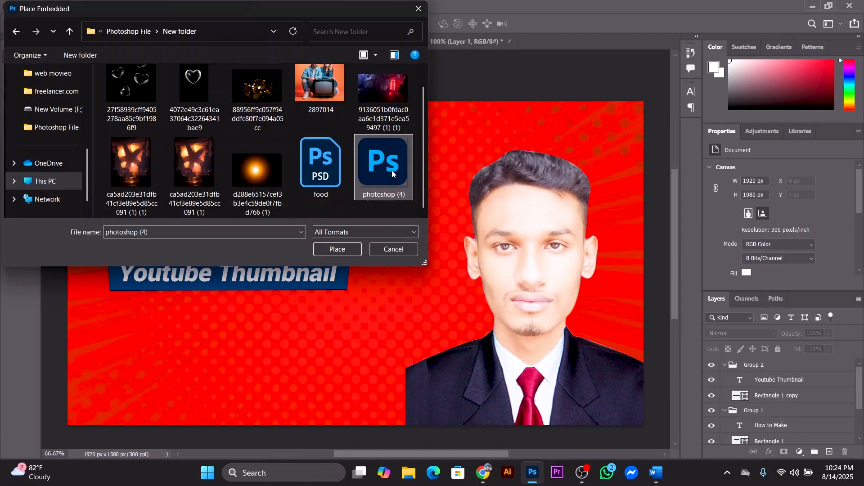
left_click(346, 251)
left_click_drag(516, 102, 170, 357)
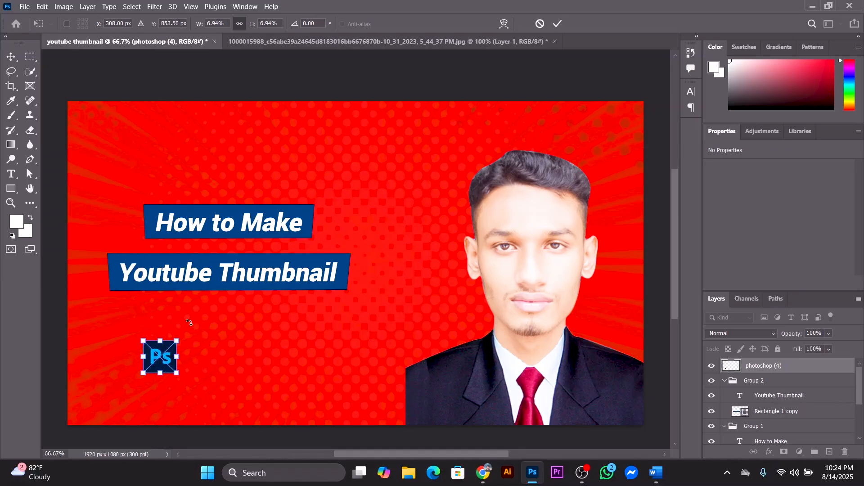
left_click(555, 26)
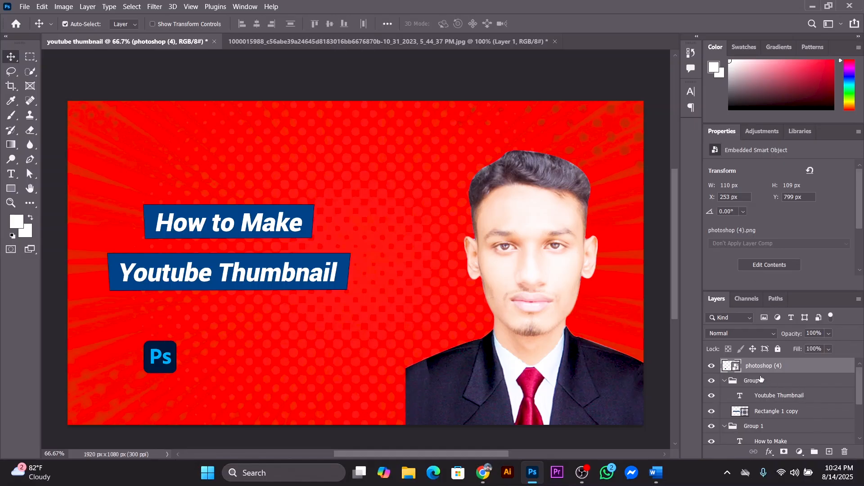
left_click(784, 385)
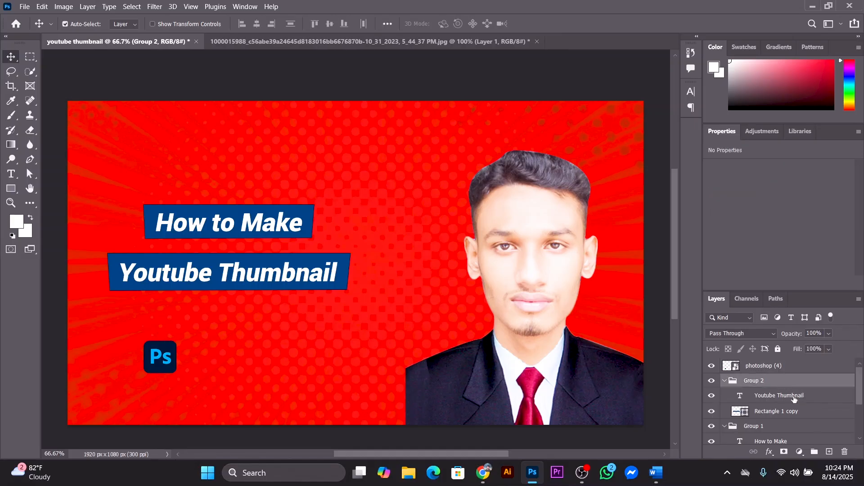
left_click(831, 453)
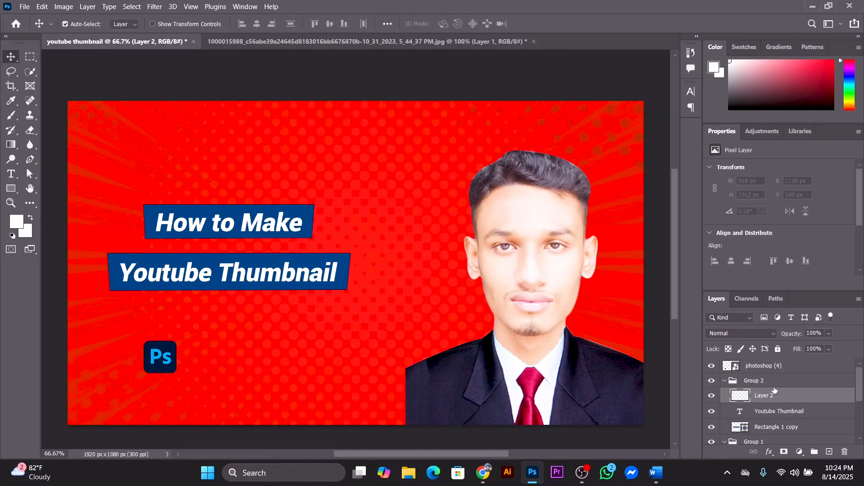
key("ctrl+z")
Step: Create a new empty layer directly beneath the Photoshop logo layer and make it the active layer
left_click(768, 367)
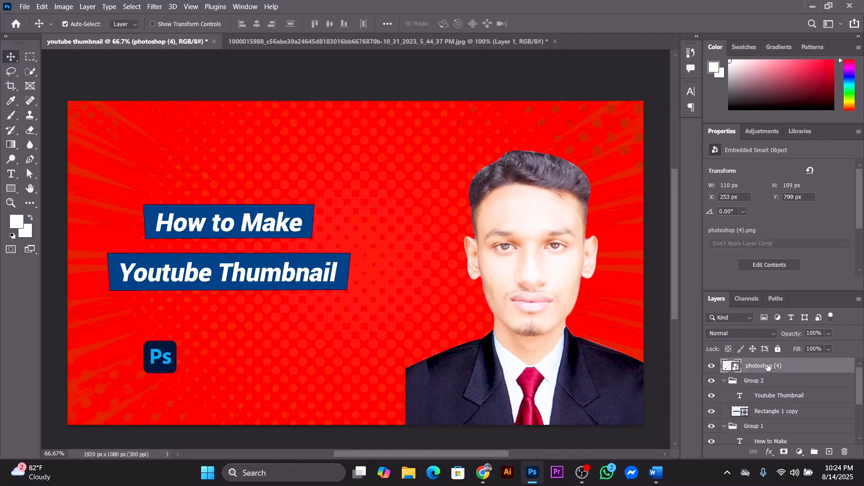
left_click(830, 452)
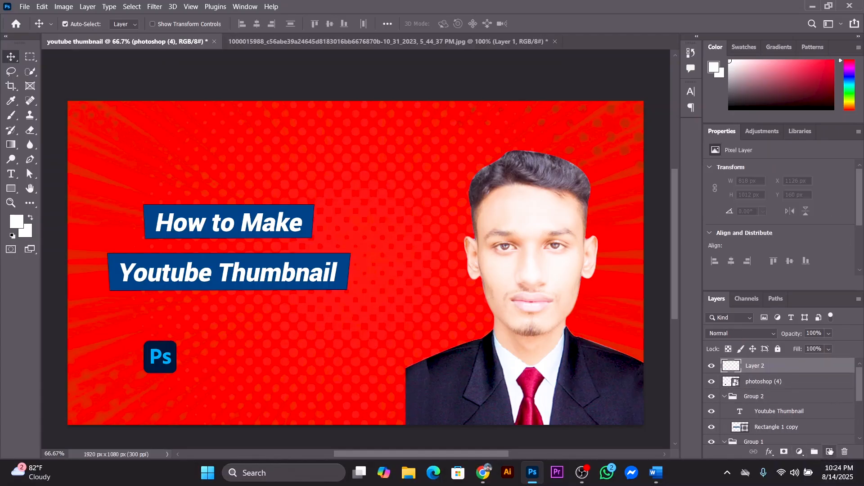
left_click_drag(763, 386, 769, 364)
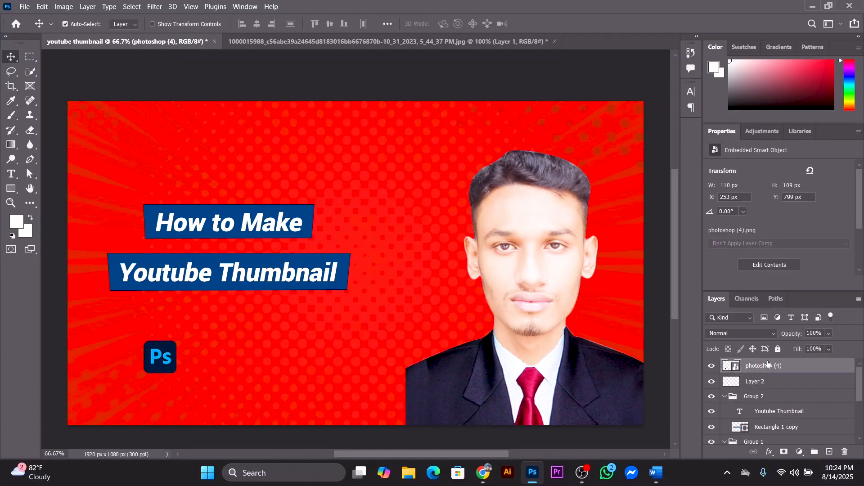
left_click(744, 382)
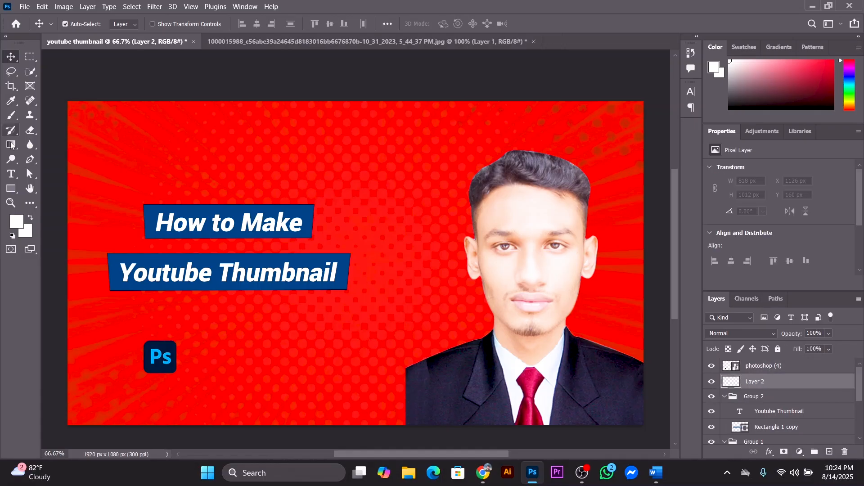
Step: Activate the Brush tool and set the foreground colour to dark blue 013875
left_click(12, 118)
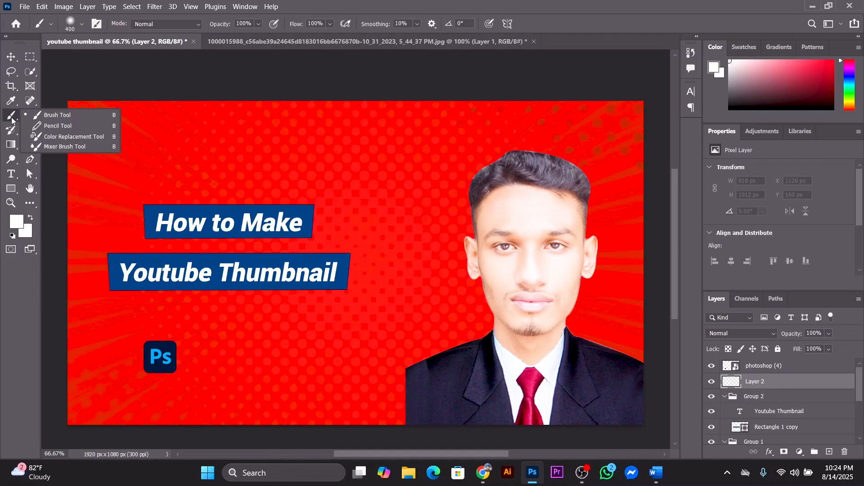
left_click(61, 116)
left_click(17, 220)
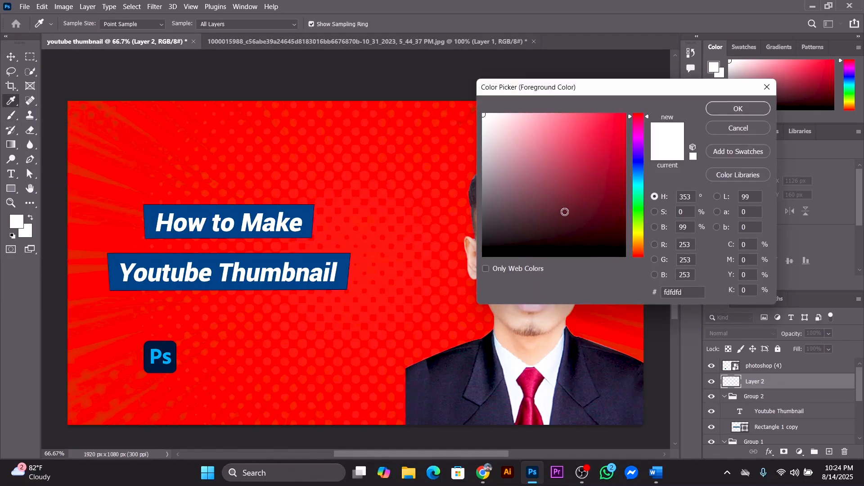
left_click(639, 179)
left_click(639, 177)
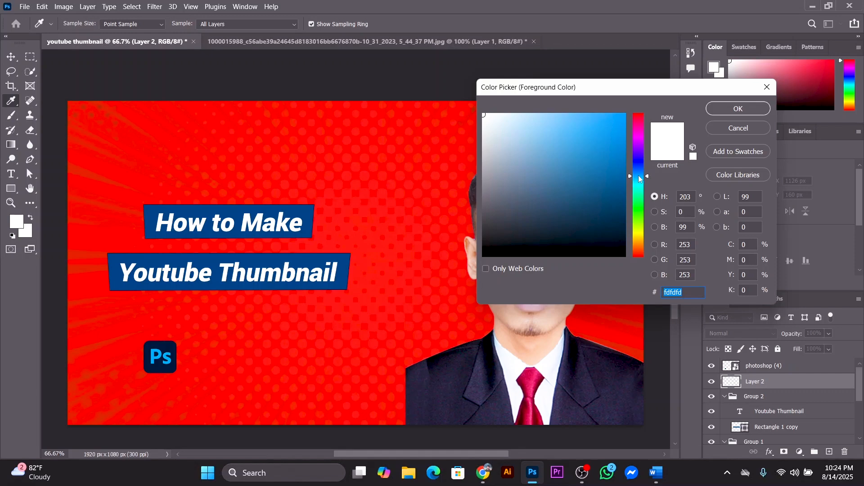
left_click_drag(640, 180, 642, 175)
left_click(625, 191)
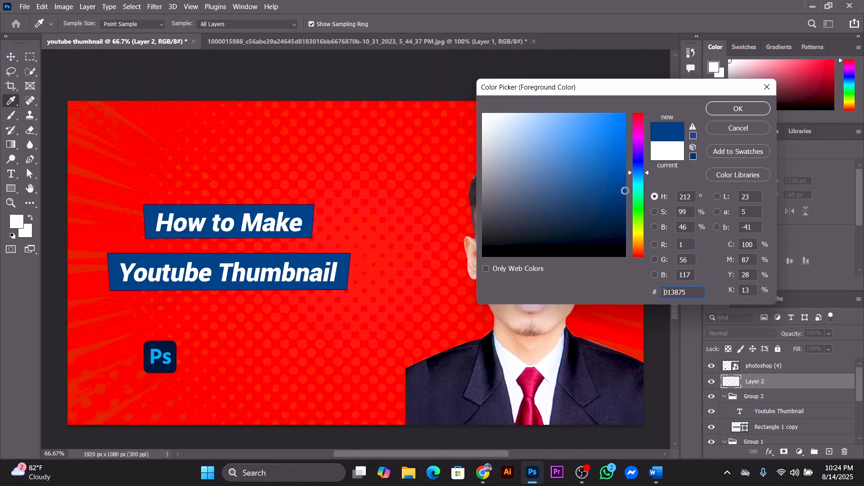
left_click(738, 109)
Step: Reduce the soft brush to 250 px and paint a single dark blue glow behind the Photoshop logo
key("b")
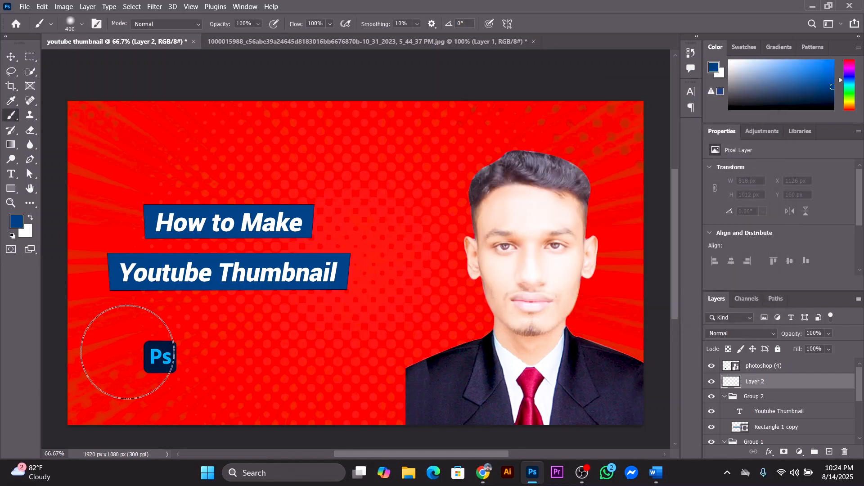
key("bracketleft")
key("bracketleft")
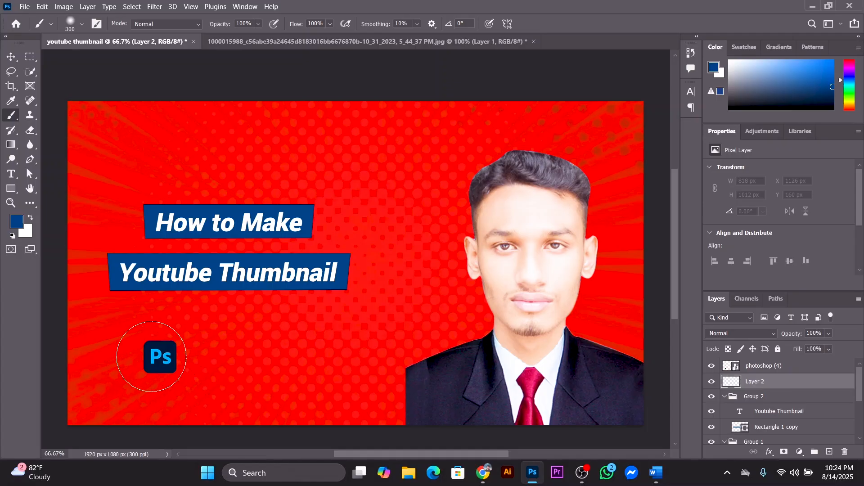
left_click(82, 26)
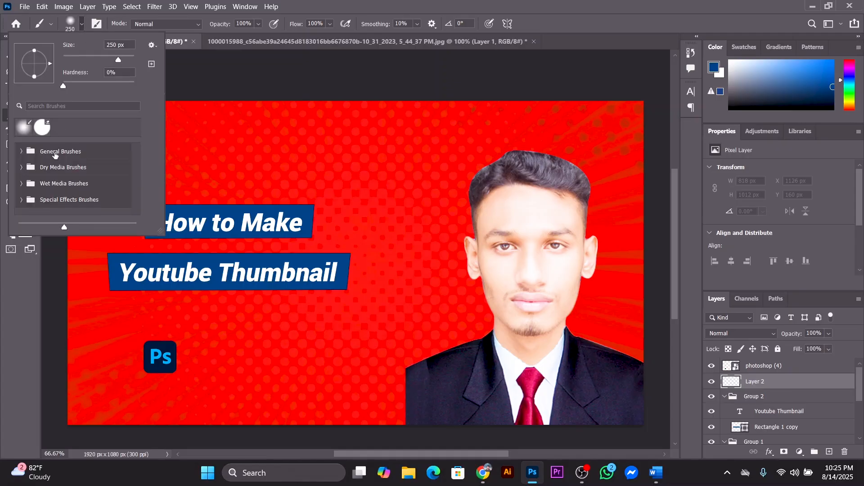
left_click(83, 25)
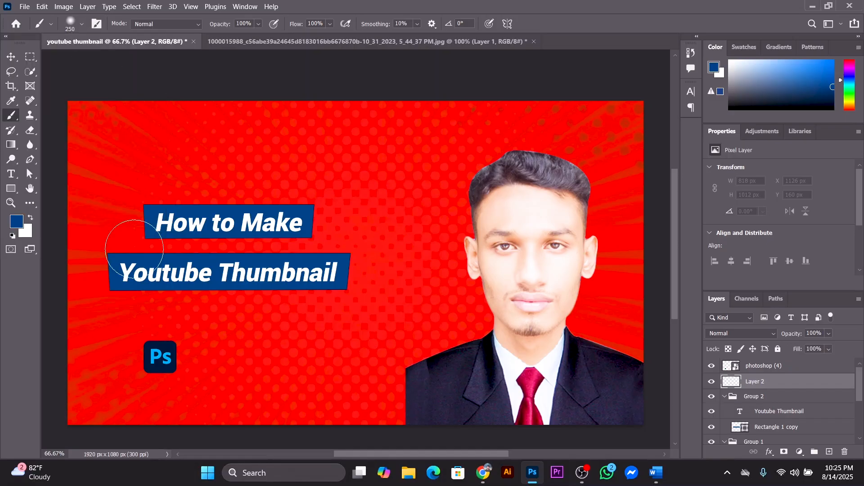
left_click(163, 357)
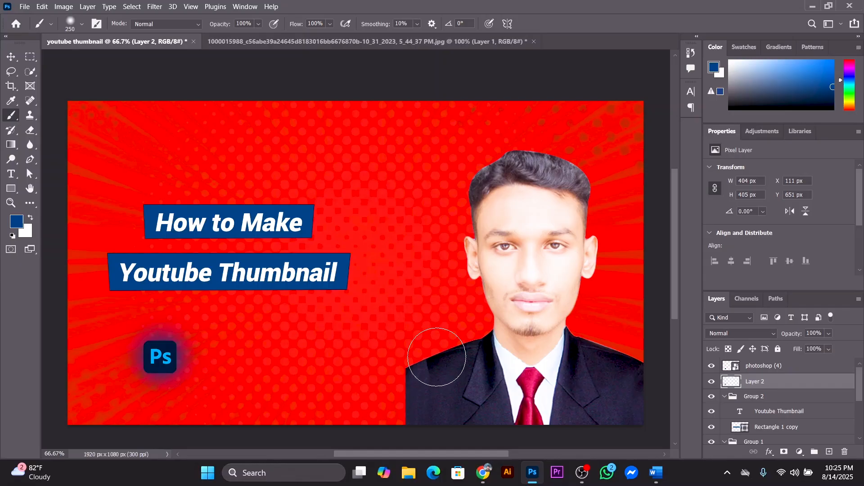
Step: Try a light blue 48daff glow behind the Photoshop logo with one brush dab and undo it
left_click(17, 222)
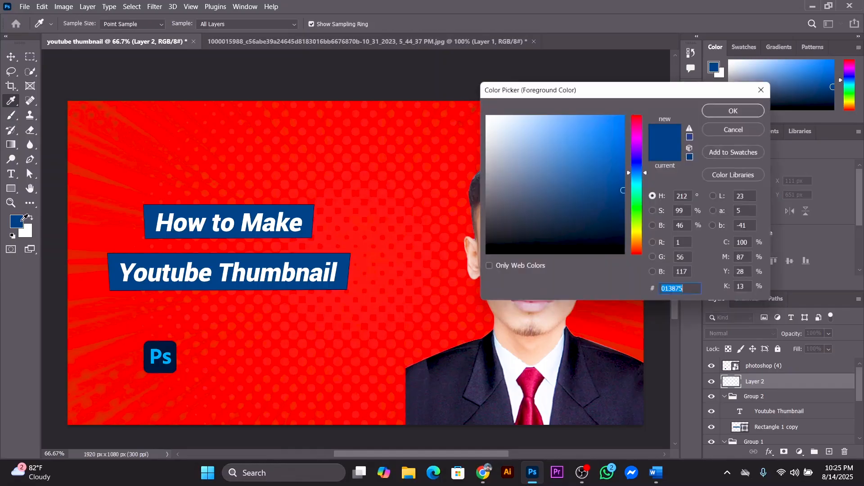
left_click_drag(639, 187, 642, 182)
left_click_drag(594, 119, 586, 112)
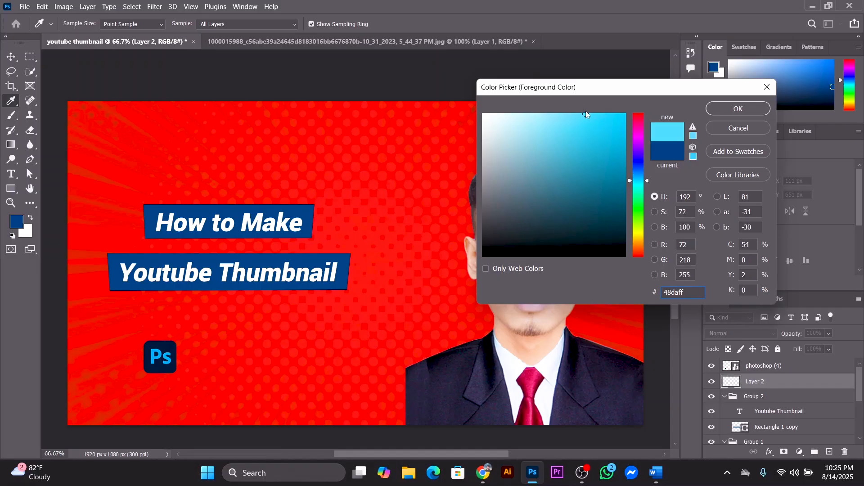
left_click(738, 109)
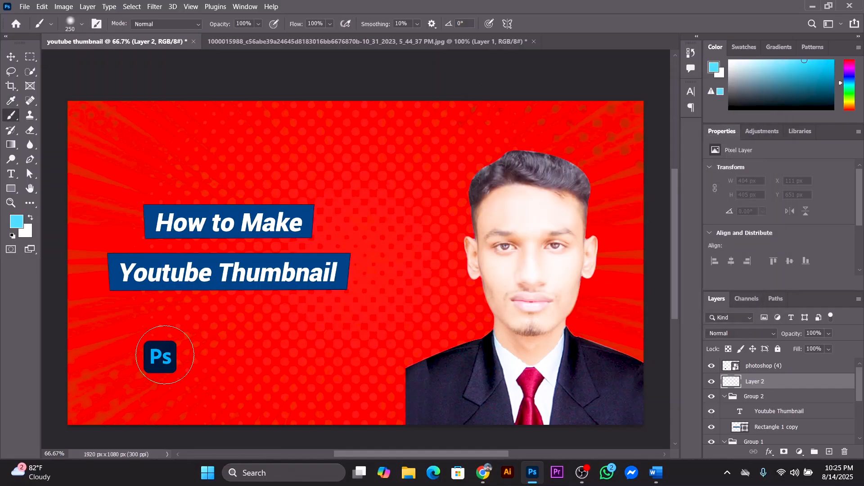
left_click(163, 355)
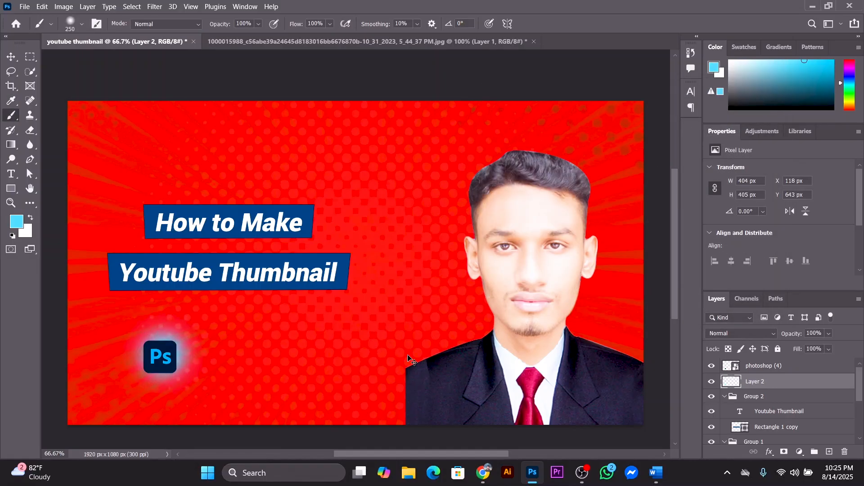
key("ctrl+z")
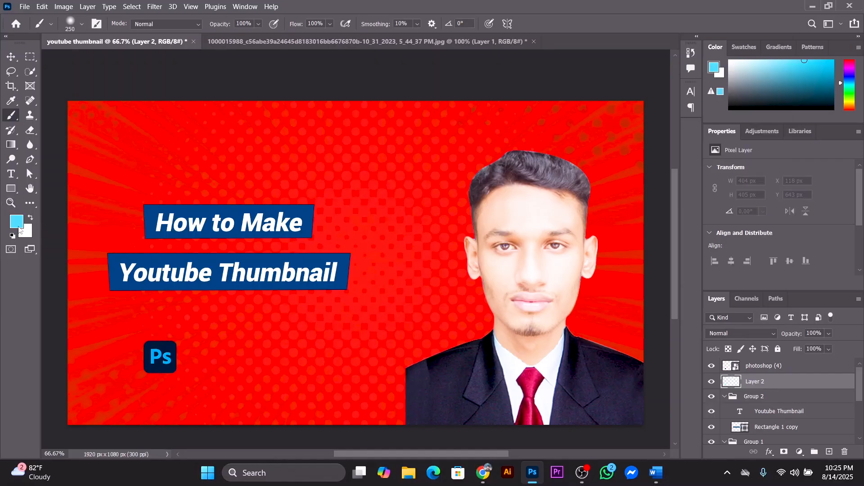
Step: Set the foreground colour to orange f6a405 and paint a single soft glow dab behind the Photoshop logo
left_click(18, 221)
left_click(645, 242)
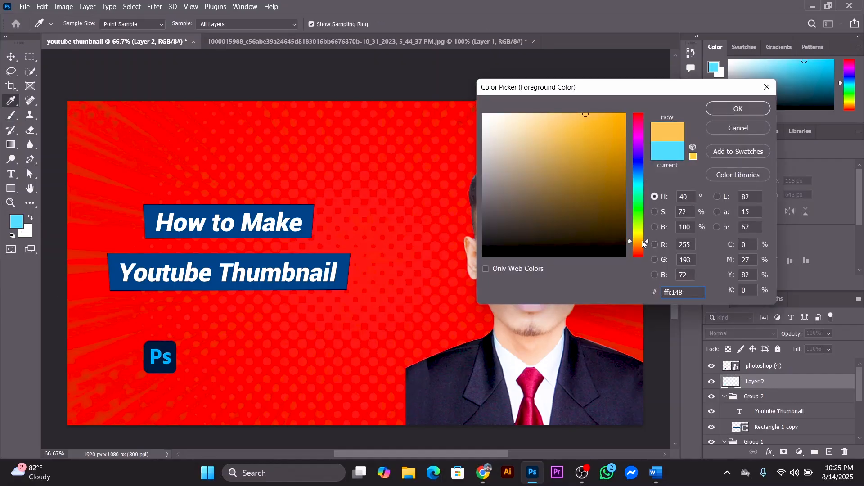
left_click(624, 118)
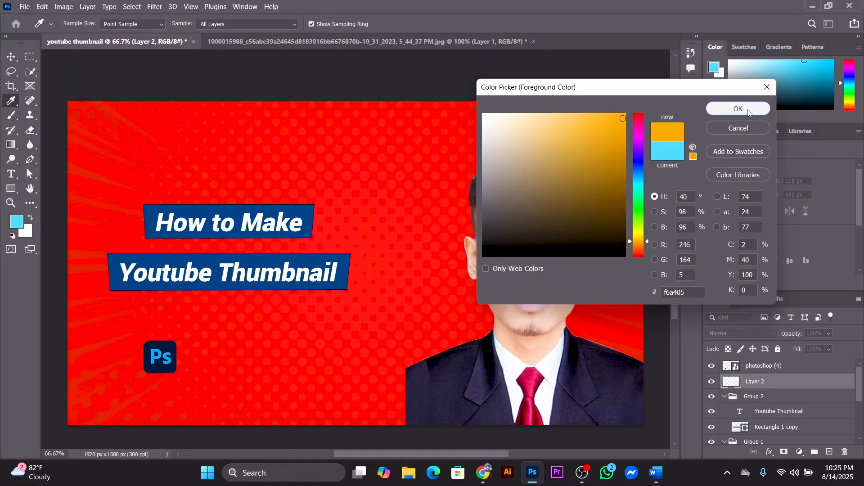
left_click(755, 110)
key("b")
left_click(160, 357)
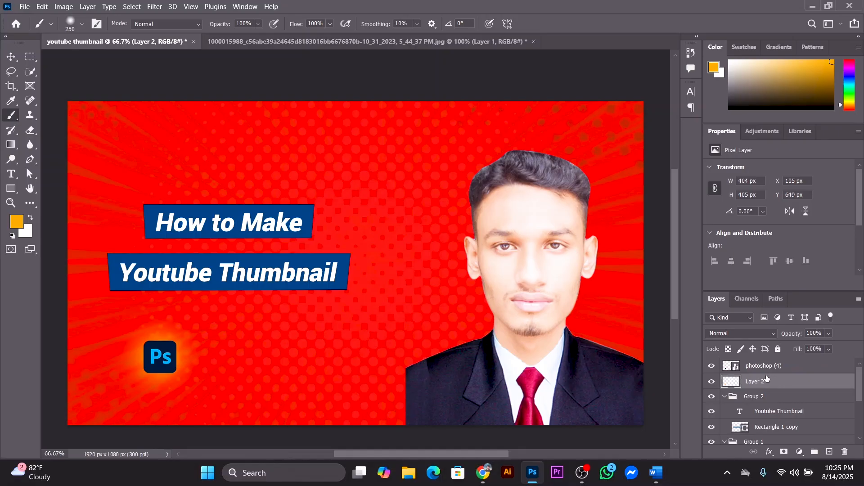
left_click(827, 337)
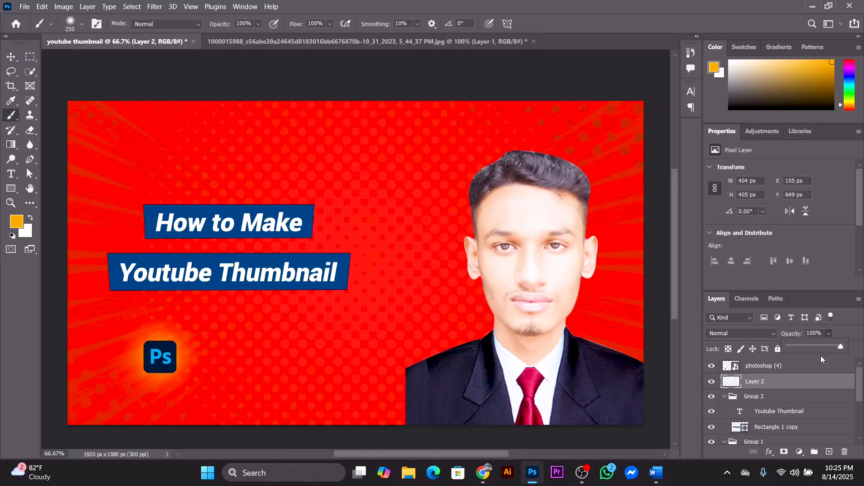
left_click_drag(833, 346, 835, 348)
left_click_drag(827, 348, 844, 347)
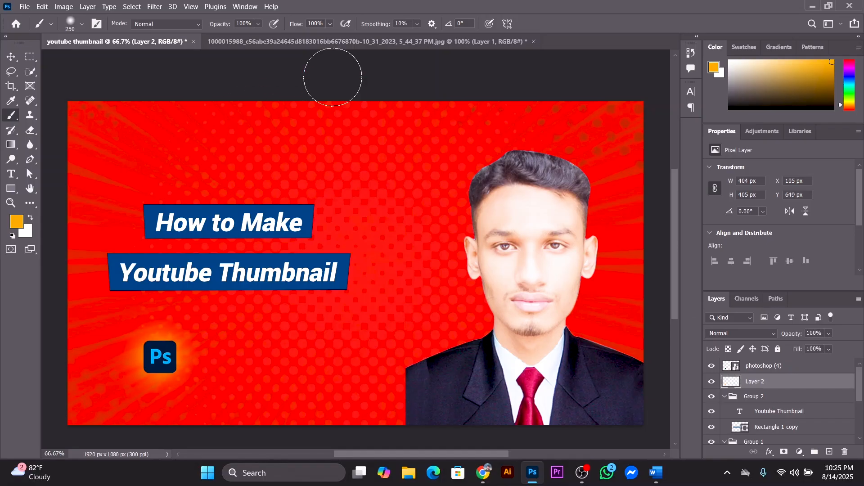
Step: Undo the orange glow and repaint it behind the Photoshop logo with one dab at 65% brush flow
left_click(331, 24)
left_click_drag(326, 37, 323, 38)
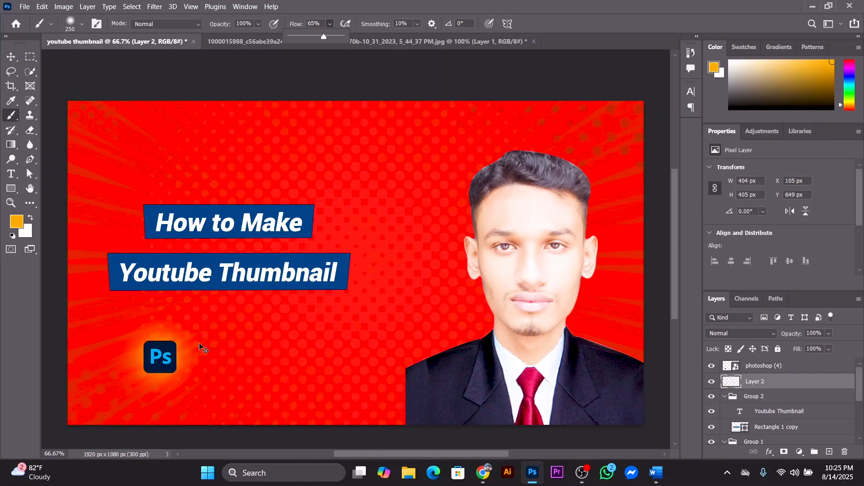
key("ctrl+z")
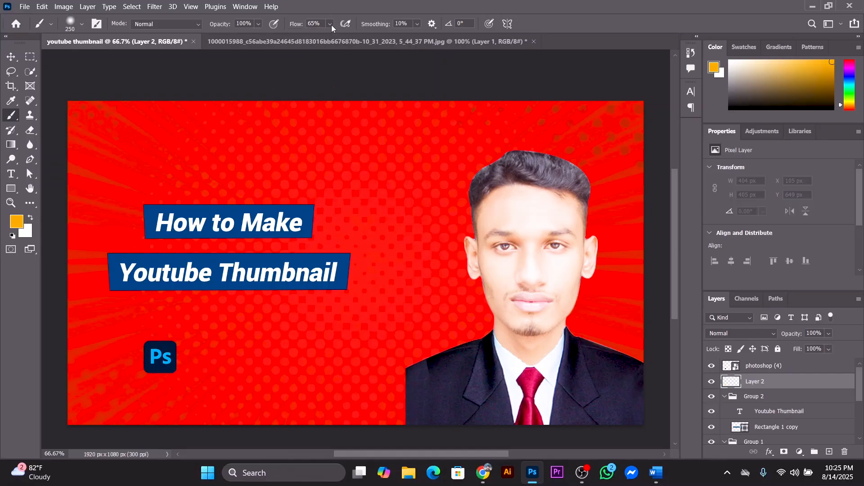
left_click(162, 349)
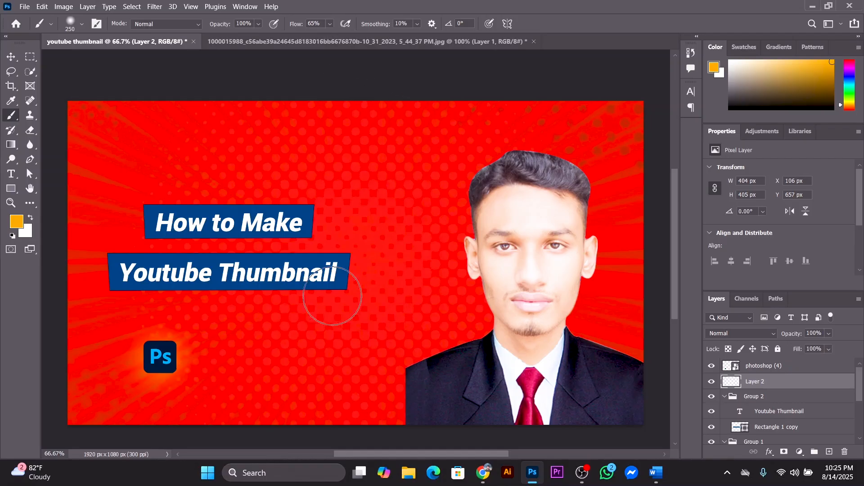
key("v")
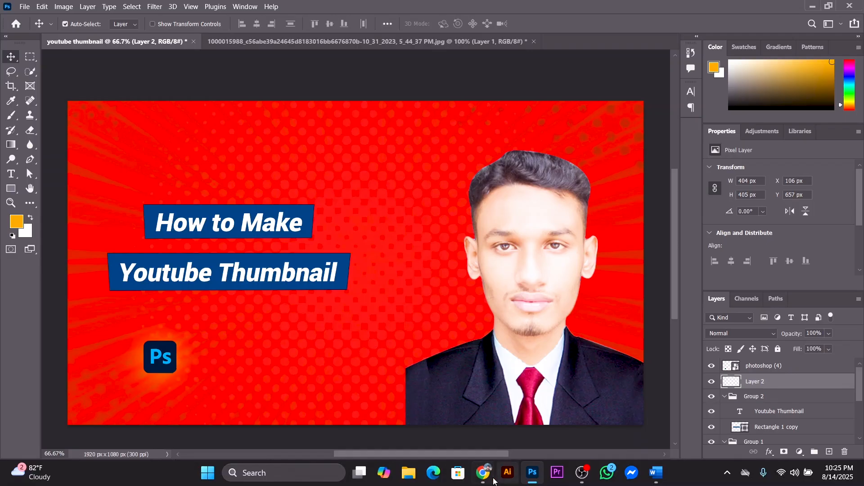
Step: Switch to Chrome and browse Google image results for "subscribe button" in a new tab
left_click(483, 473)
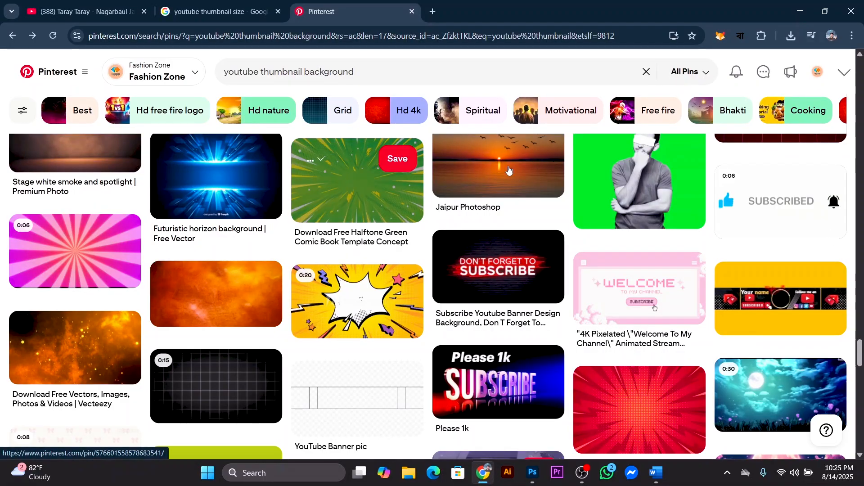
left_click(433, 11)
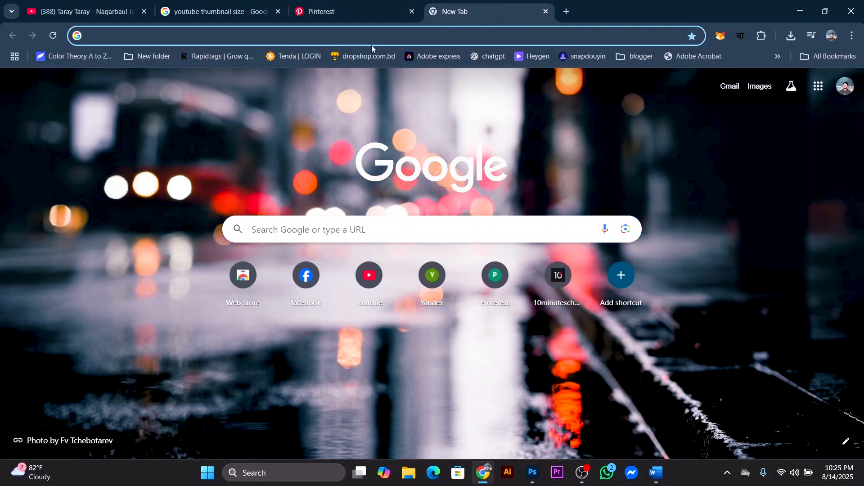
type("su")
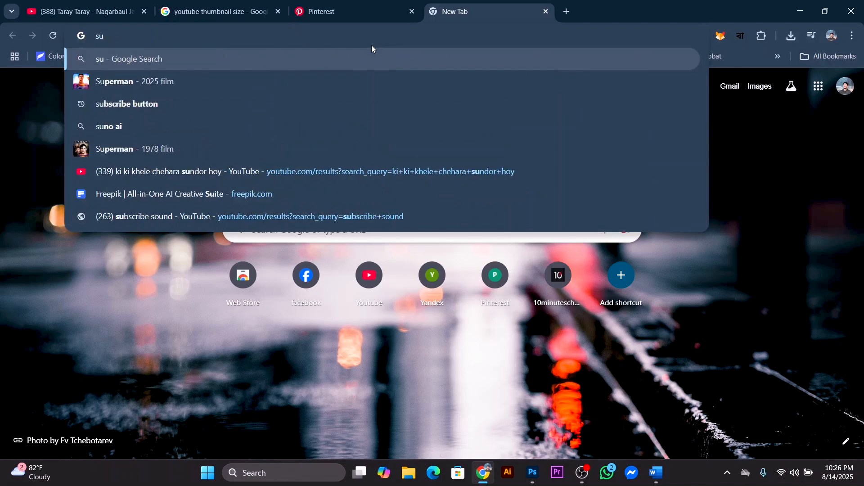
left_click(306, 114)
left_click(147, 115)
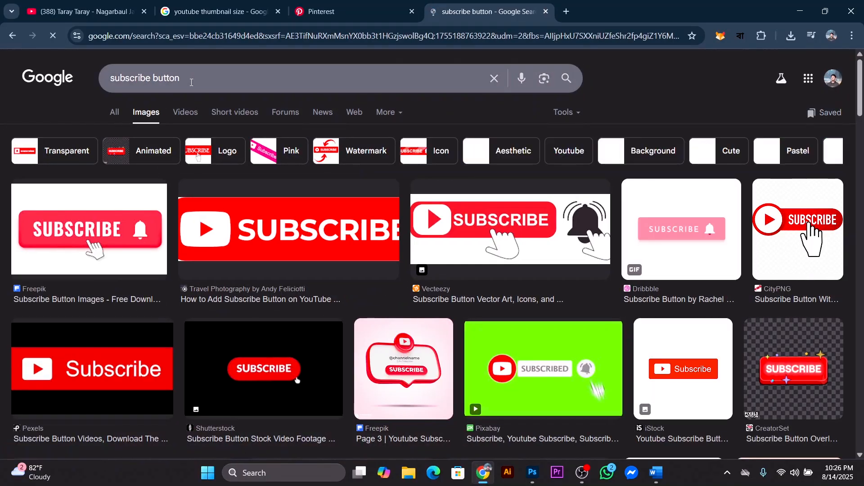
scroll(192, 83, "down", 8)
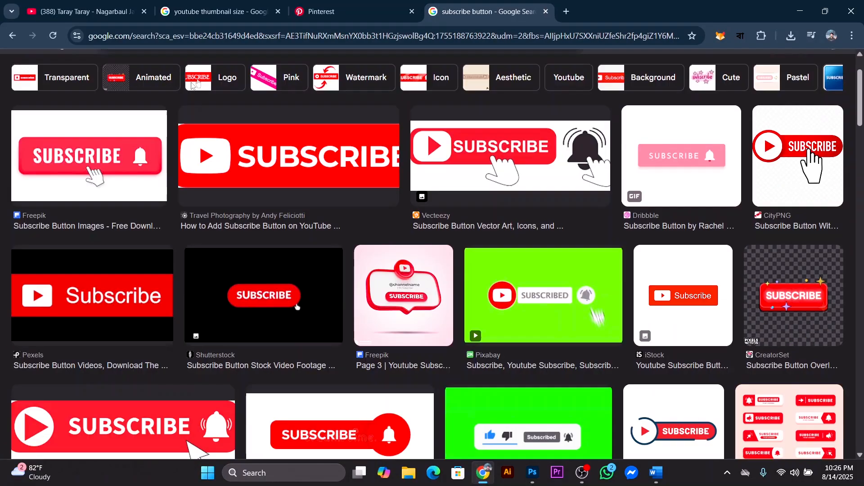
Step: Refine the Google image search to "subscribe button png"
left_click(207, 69)
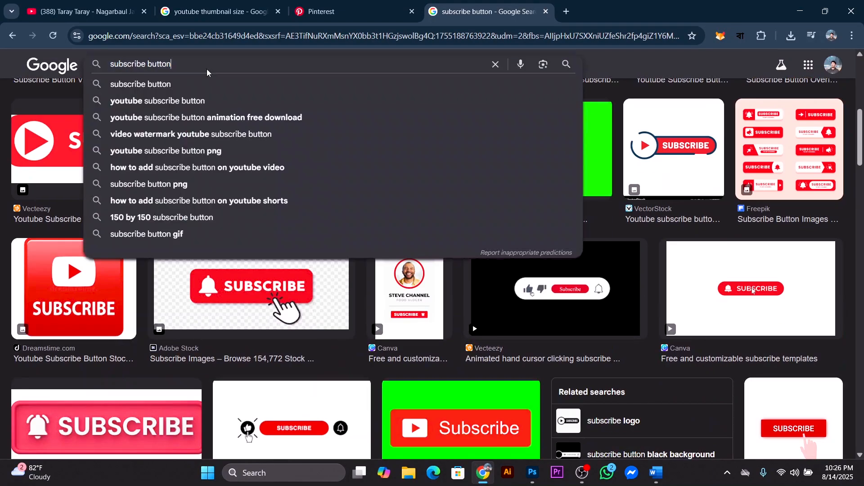
type("png")
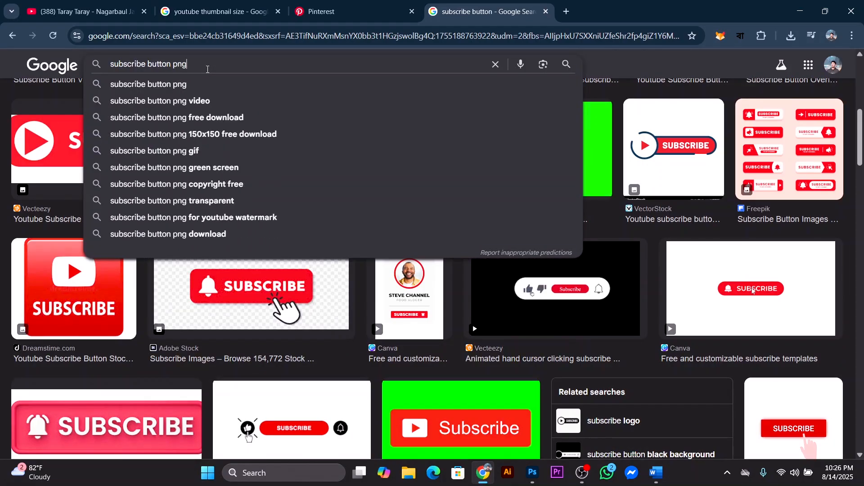
key("Return")
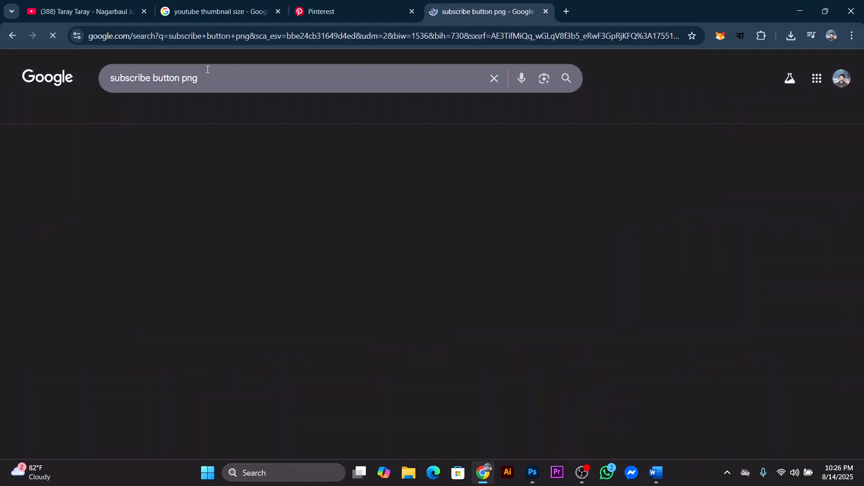